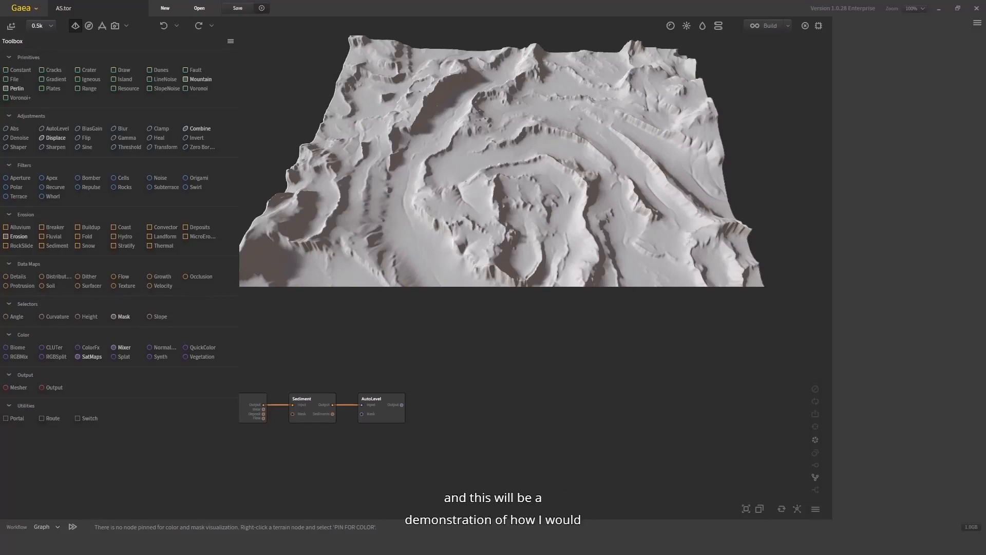
- Add a Slope selector node to the graph and connect the AutoLevel output to its input
left_click_drag(452, 177, 458, 388)
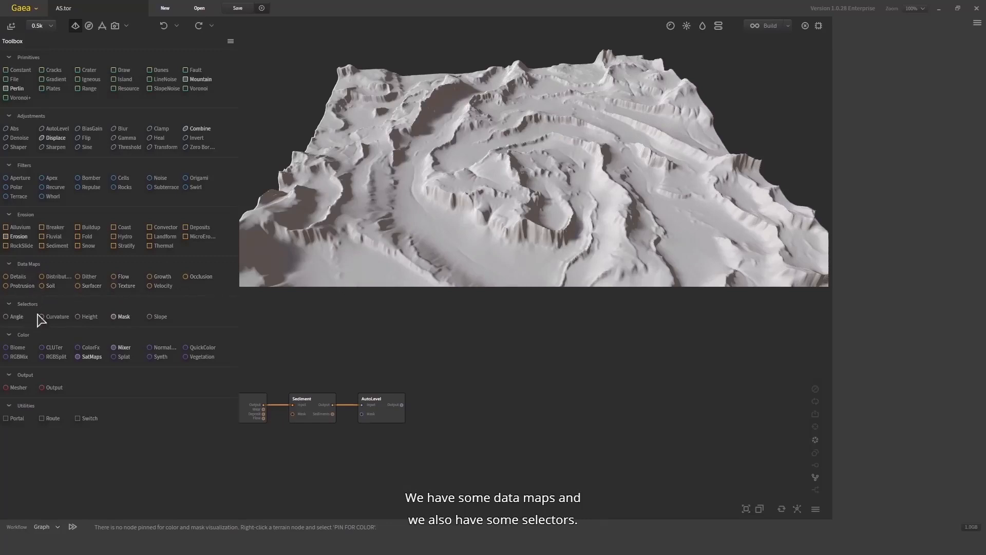
left_click_drag(158, 317, 159, 388)
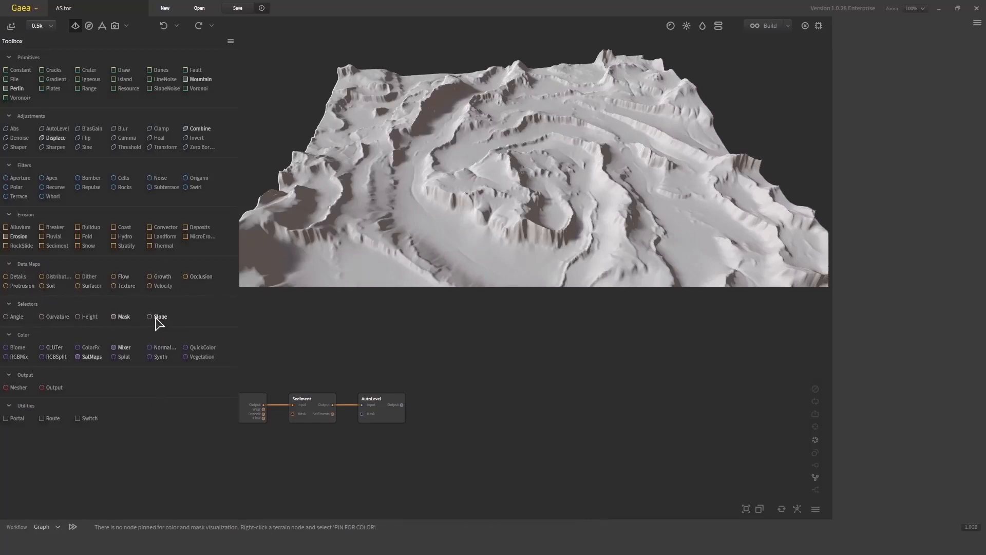
left_click_drag(157, 319, 349, 394)
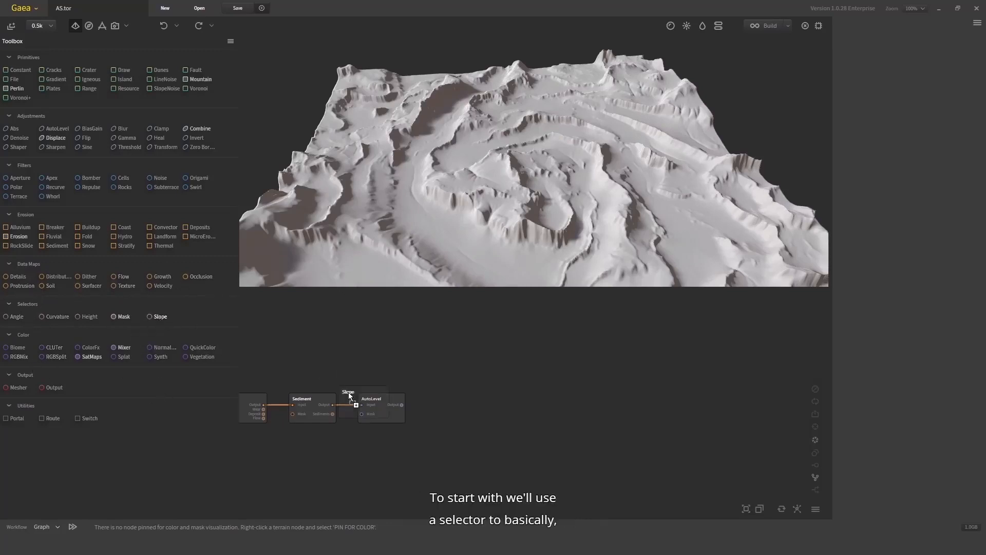
left_click_drag(457, 356, 449, 353)
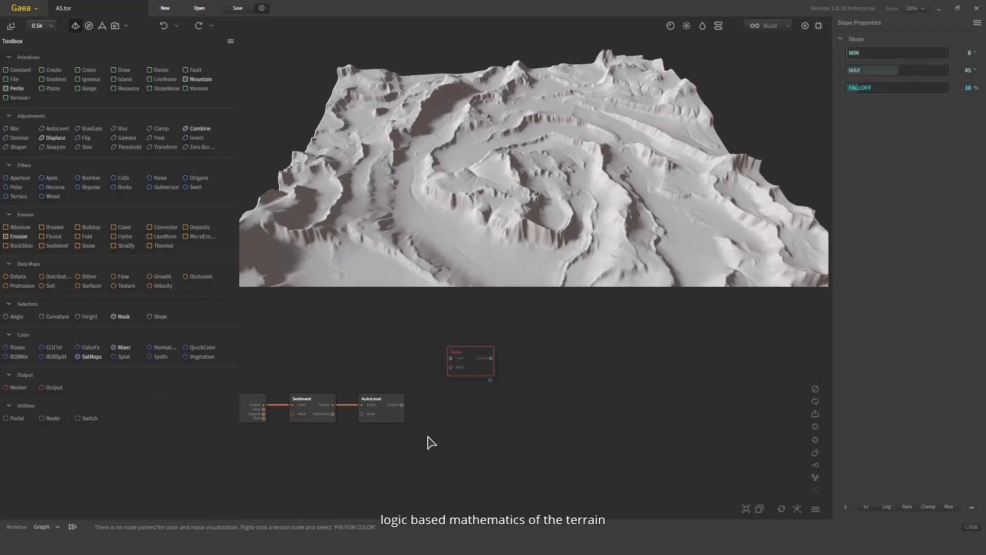
left_click_drag(401, 405, 464, 405)
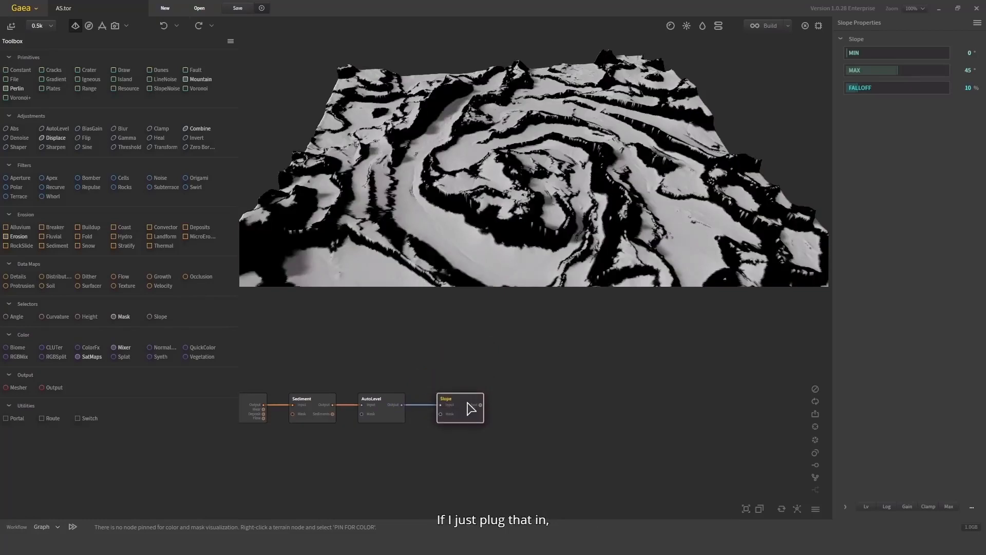
- Inspect the slope mask preview on the terrain from several angles and zoom levels
left_click_drag(497, 162, 488, 216)
scroll(502, 200, "down", 5)
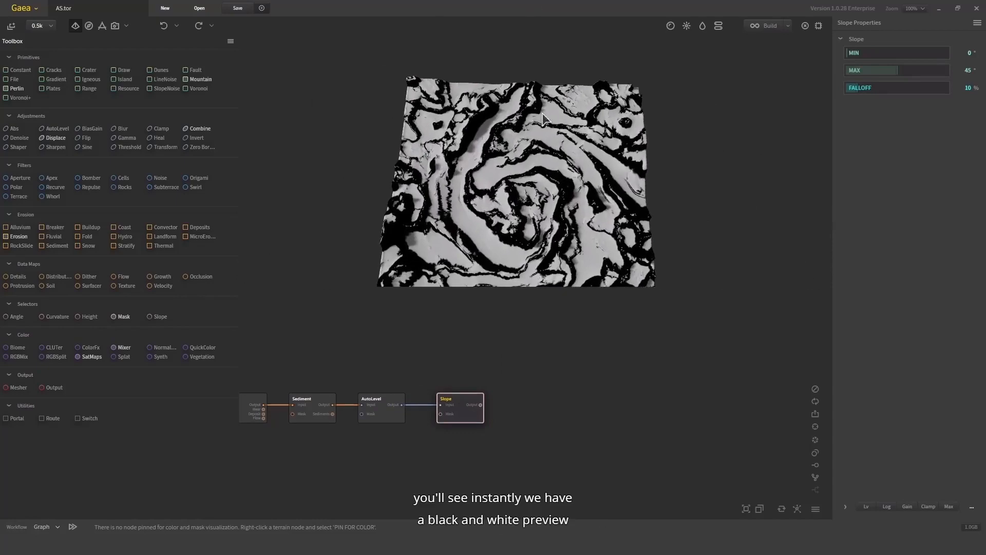
left_click_drag(543, 113, 482, 194)
scroll(513, 186, "up", 5)
scroll(513, 186, "down", 5)
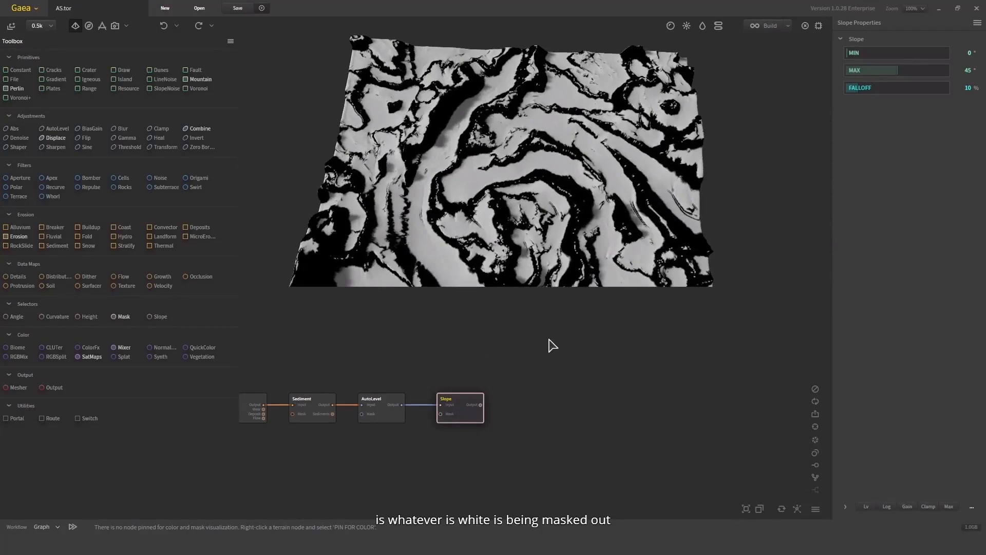
left_click_drag(549, 200, 476, 105)
scroll(534, 181, "up", 5)
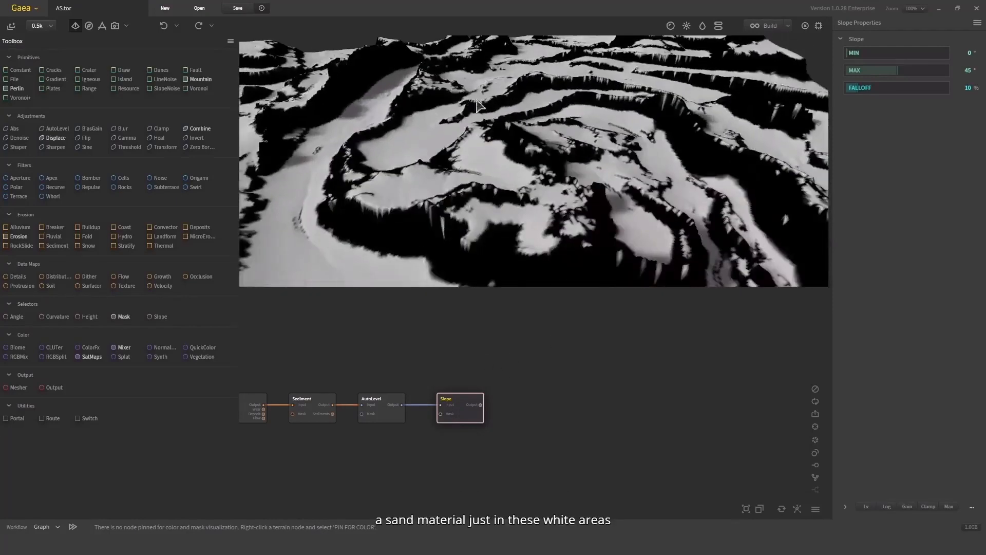
left_click_drag(389, 165, 420, 178)
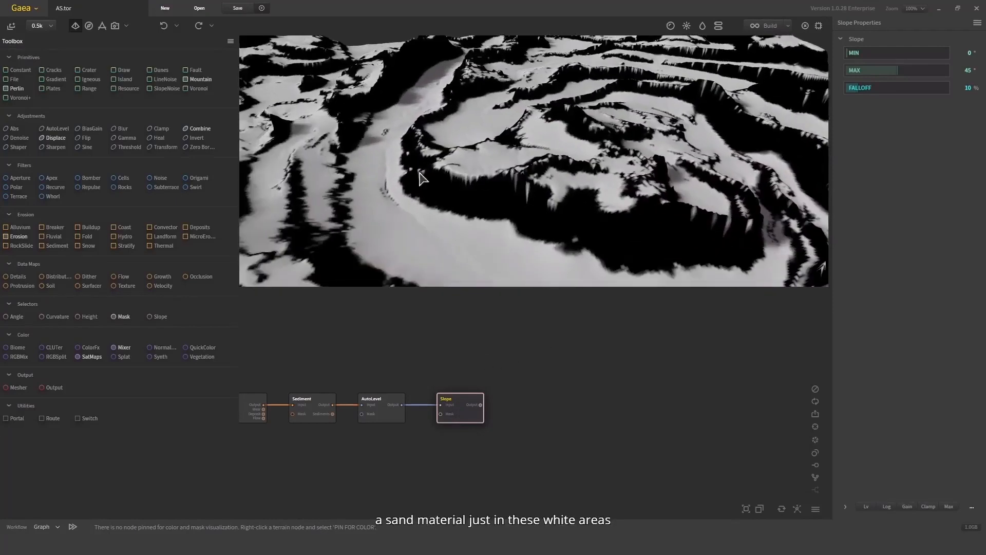
- Set the Slope node's maximum to 90° and its minimum to 70° to isolate the cliffs
left_click(865, 70)
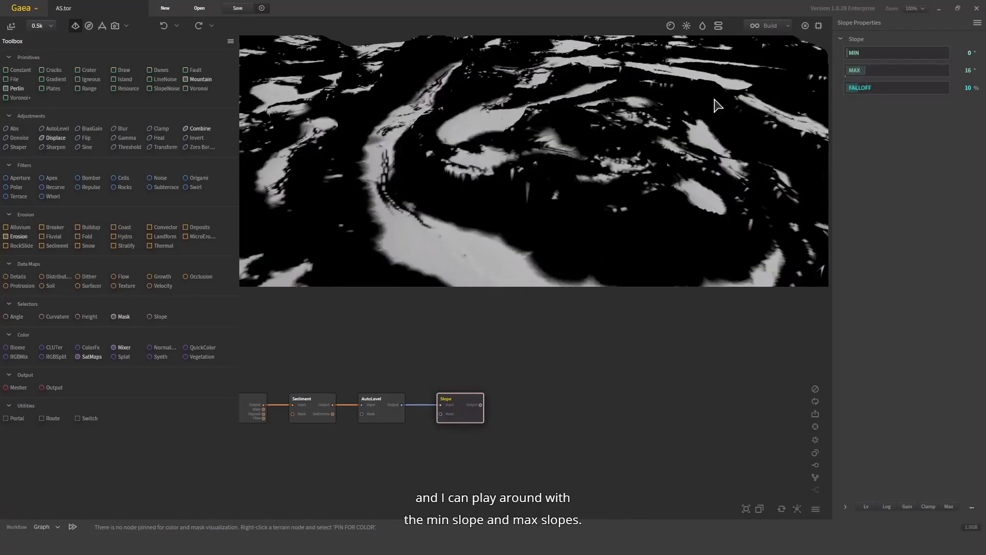
left_click_drag(620, 224, 576, 202)
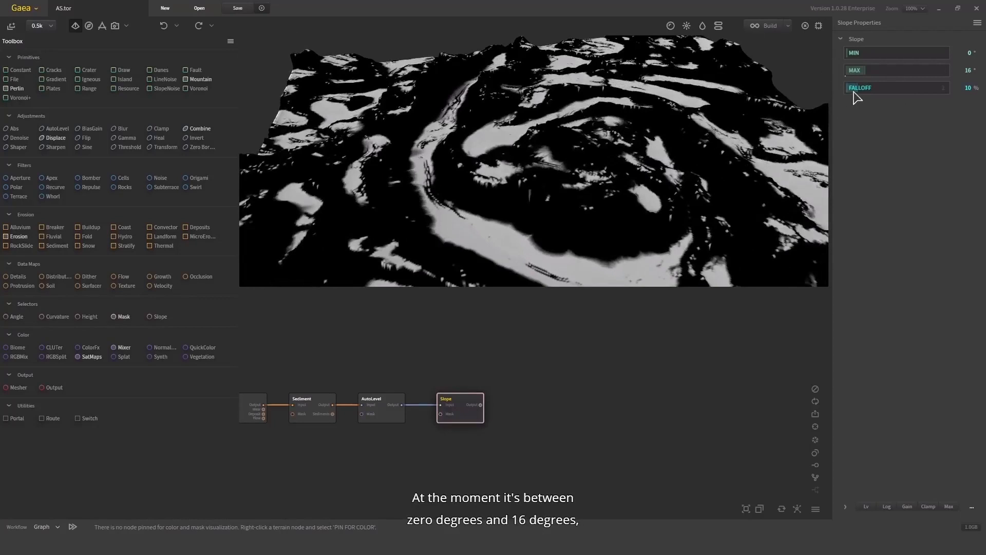
left_click(948, 71)
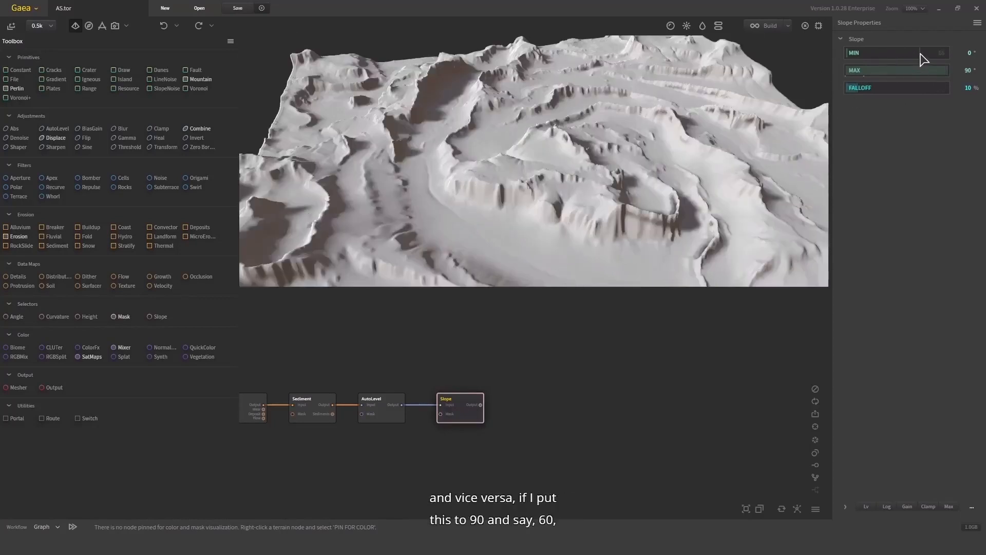
left_click(919, 52)
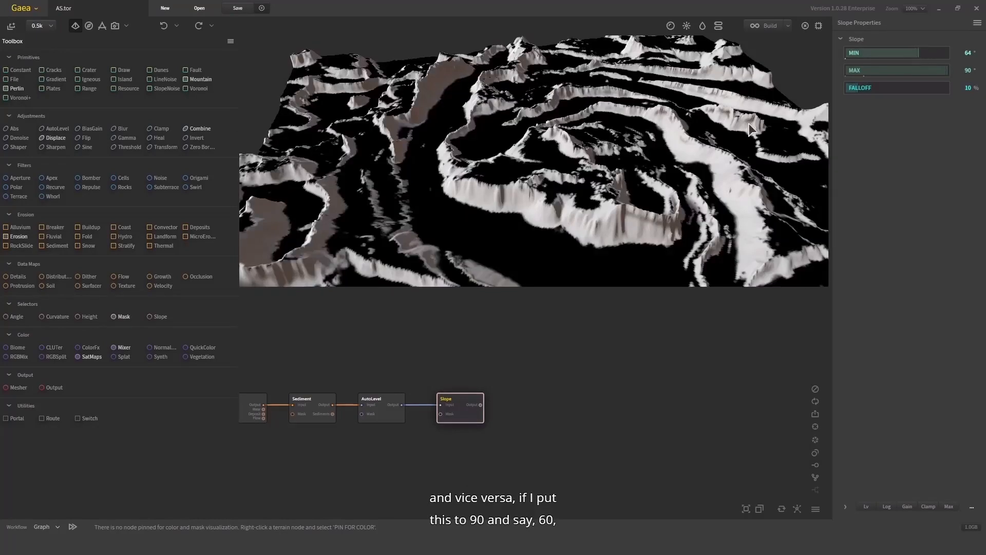
left_click_drag(569, 191, 771, 100)
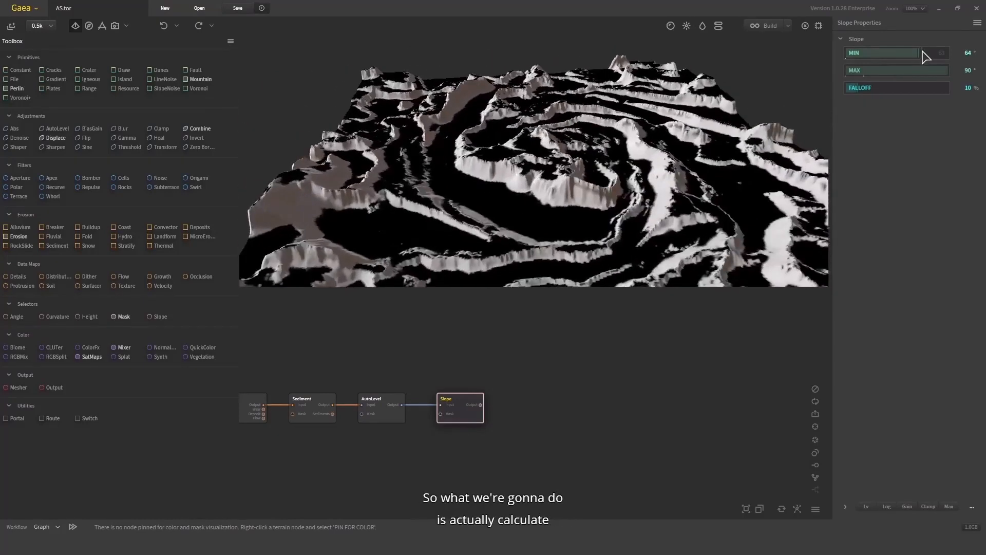
left_click(925, 54)
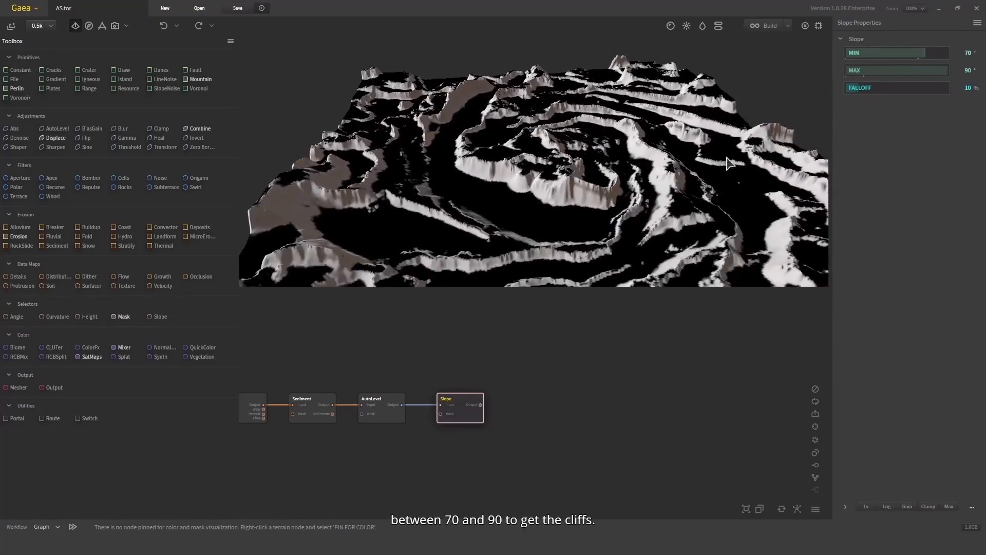
- Move the slope node up in the graph and rename it CliffMask
left_click_drag(528, 164, 519, 177)
left_click_drag(521, 341, 464, 315)
key("F2")
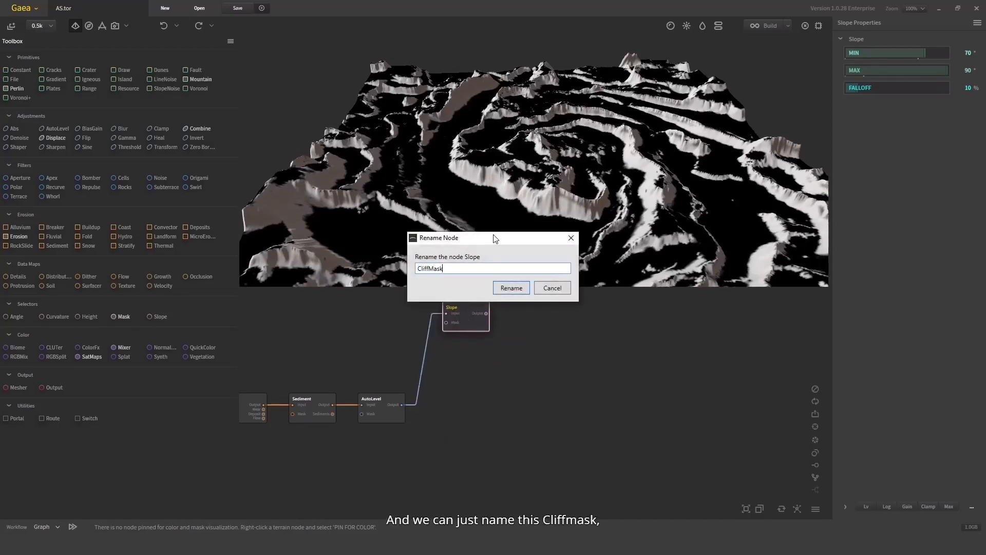
key("Return")
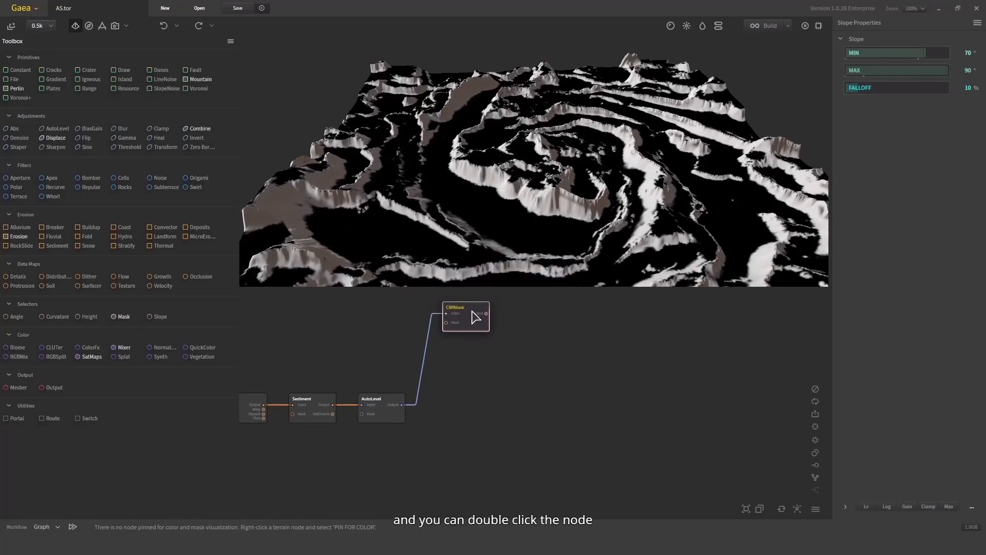
- Add a second Slope selector node and connect the AutoLevel output to its input
left_click_drag(159, 317, 454, 355)
mouse_move(402, 404)
left_mouse_down()
mouse_move(461, 368)
mouse_move(456, 349)
mouse_move(440, 353)
mouse_move(402, 404)
left_mouse_up()
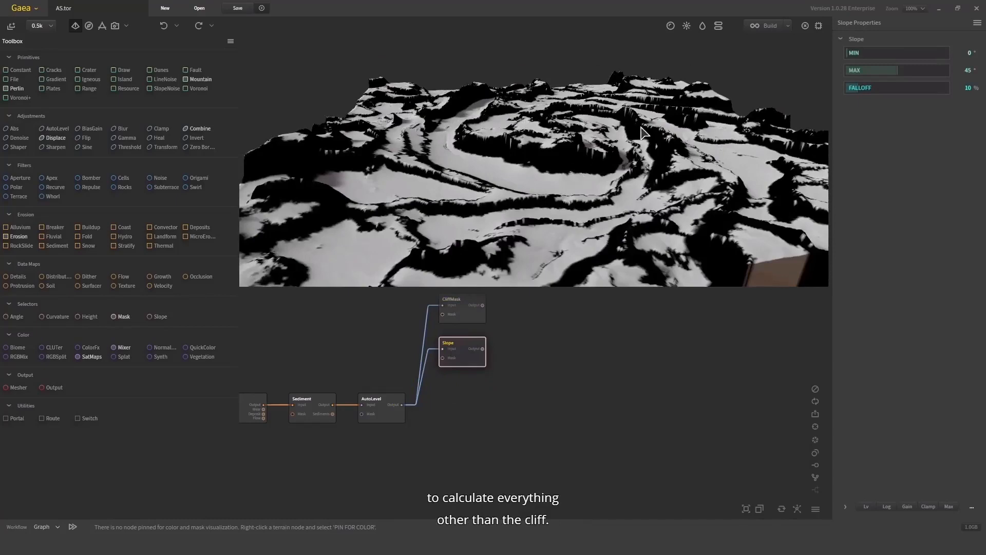
left_click_drag(640, 125, 554, 183)
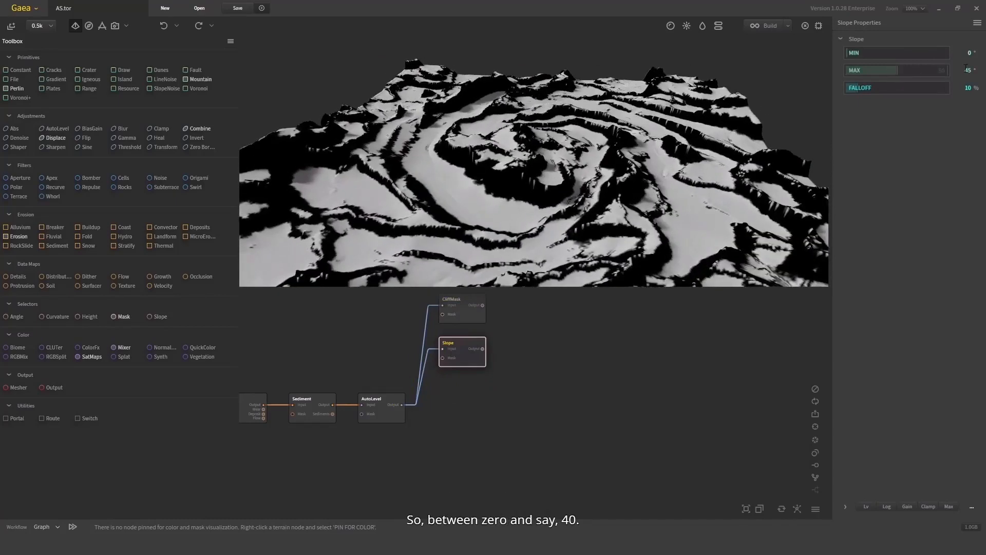
- Set the second Slope node's maximum to 40° and its falloff to 48%
left_click_drag(893, 72, 892, 71)
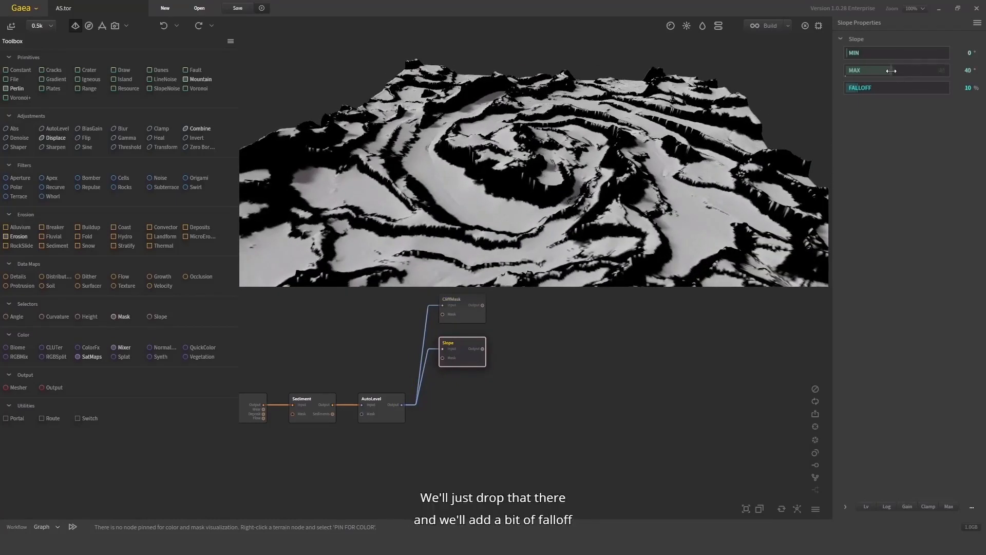
left_click(877, 88)
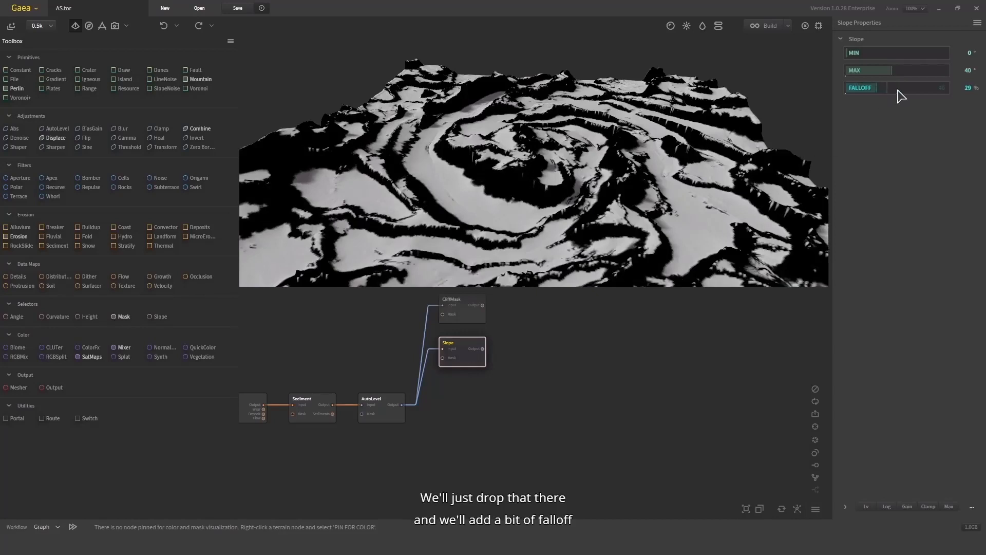
left_click(903, 89)
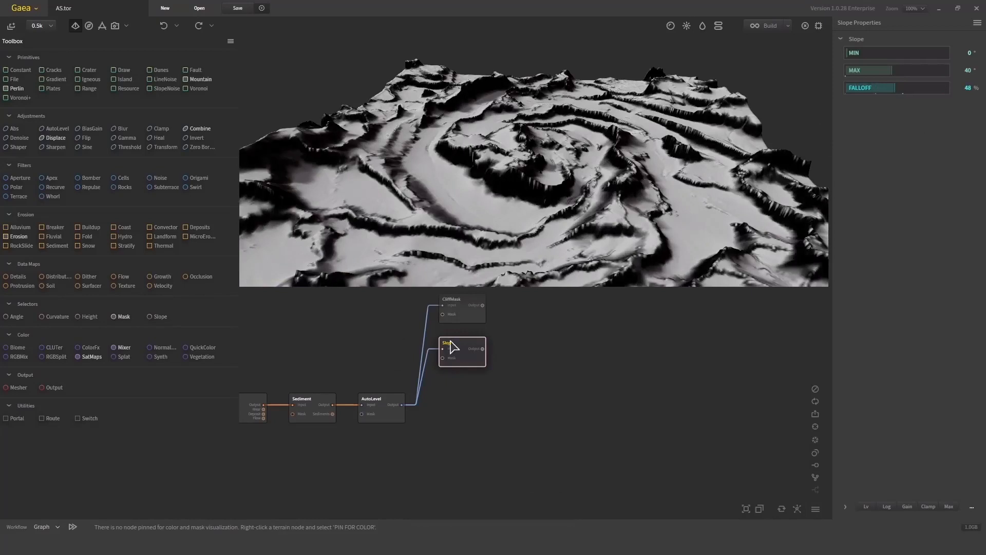
- Add a Soil data map node and connect the AutoLevel output to its input
middle_click_drag(534, 338, 539, 379)
left_click_drag(528, 422, 443, 317)
left_click_drag(462, 350, 470, 321)
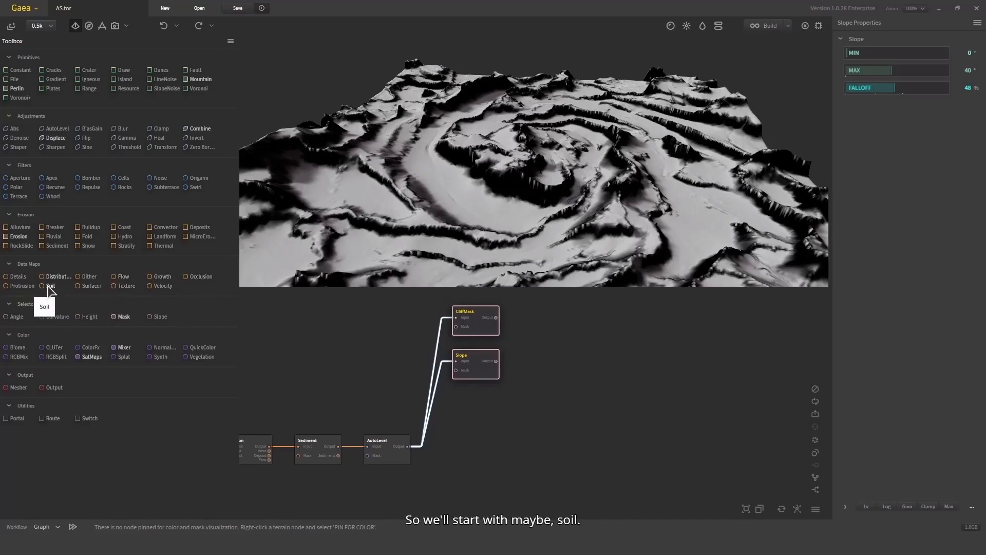
left_click_drag(48, 287, 489, 408)
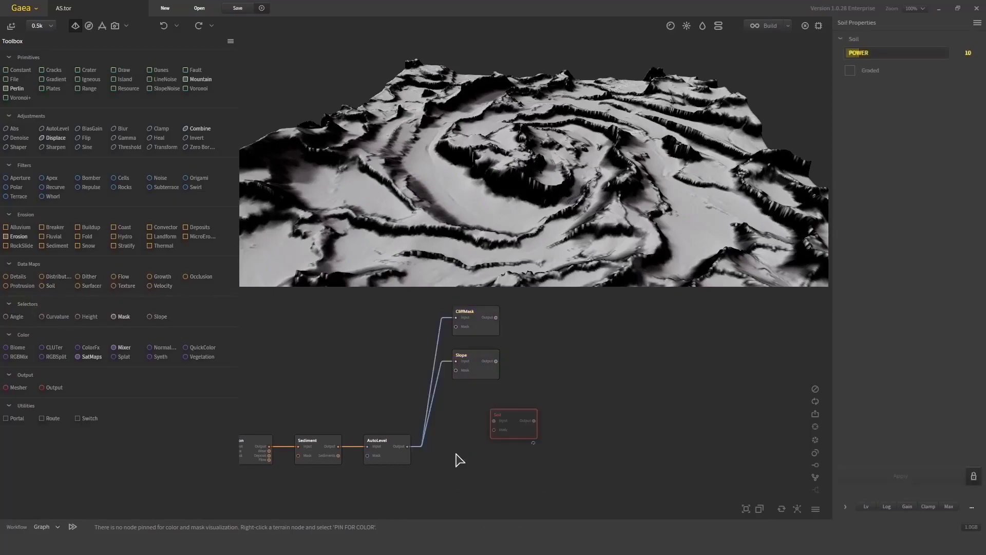
middle_click_drag(458, 452, 485, 413)
left_click_drag(537, 386, 435, 407)
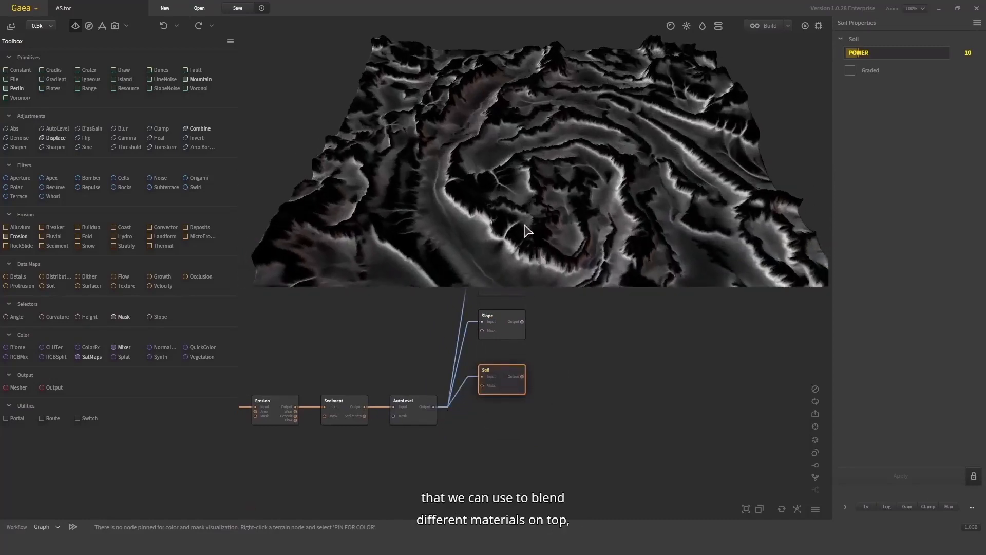
- Enable Graded on the Soil node, turn on automatic apply, and set its Power to 07
mouse_move(528, 231)
left_mouse_down()
mouse_move(546, 176)
mouse_move(565, 169)
mouse_move(613, 188)
mouse_move(535, 219)
left_mouse_up()
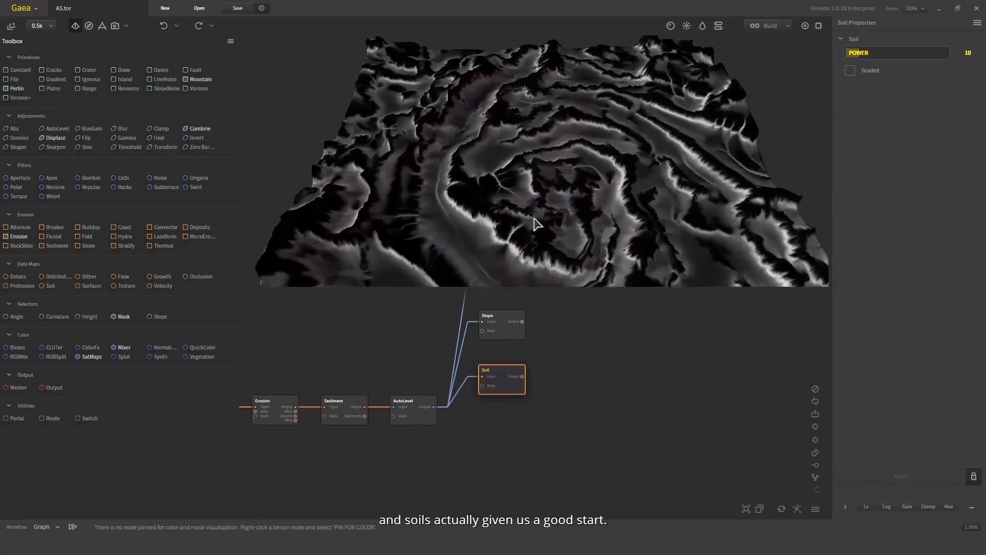
left_click(851, 70)
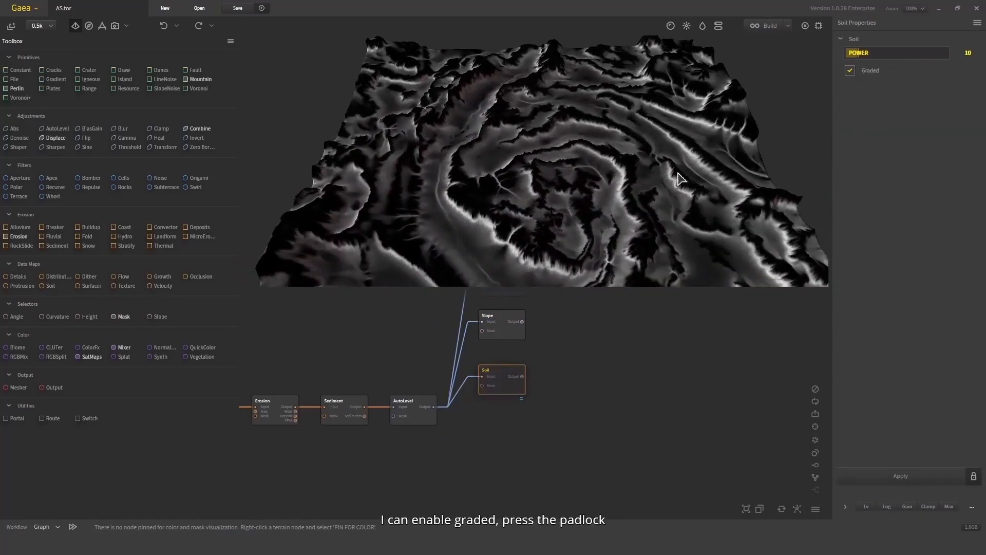
left_click(973, 474)
left_click_drag(881, 53, 850, 55)
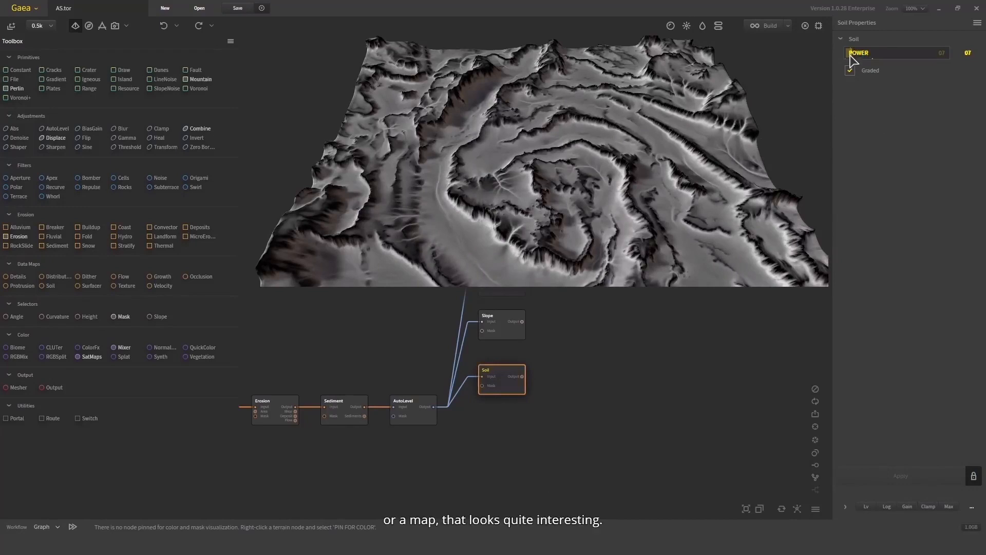
- Try a Dither data map on the AutoLevel output, then delete the Dither node
left_click_drag(705, 150, 732, 100)
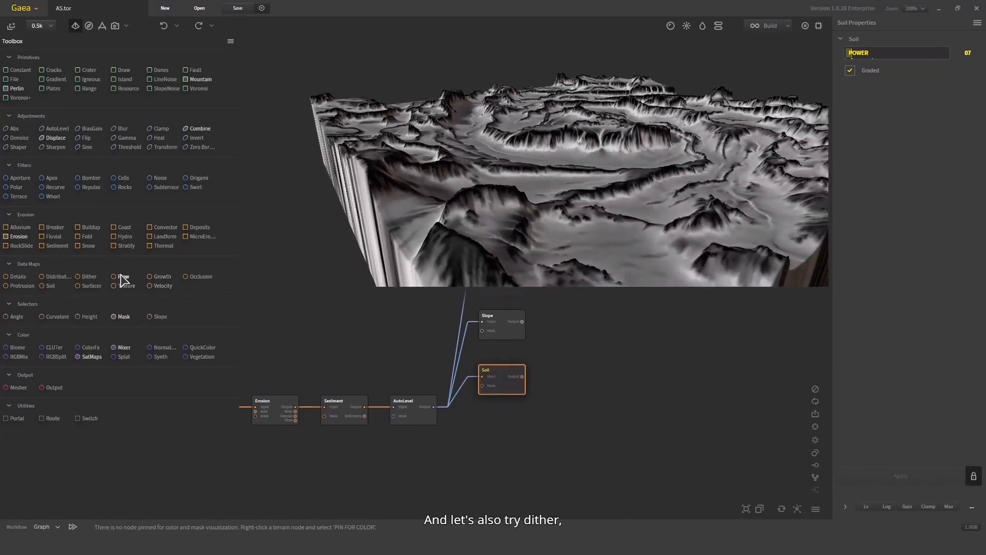
left_click_drag(88, 277, 436, 408)
left_click_drag(533, 434, 508, 427)
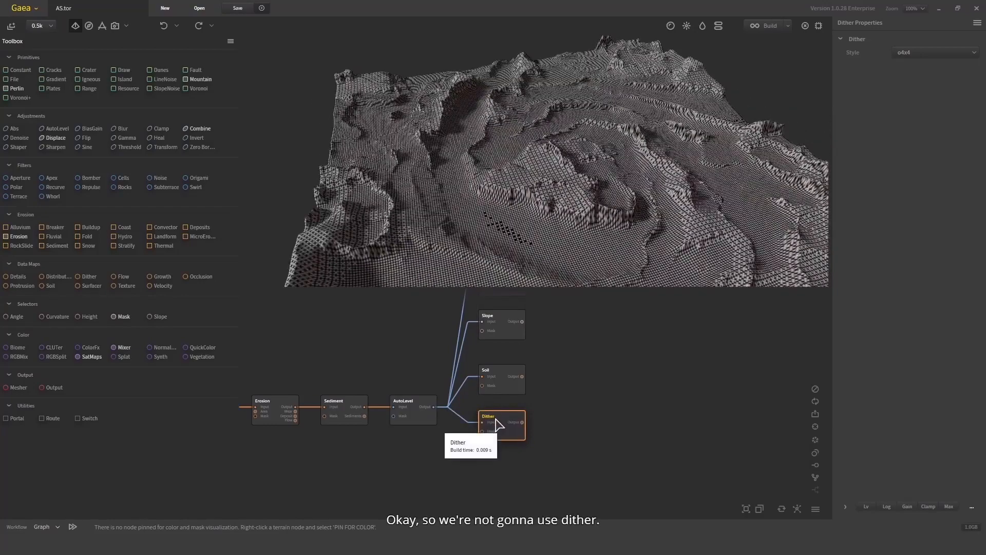
key("Delete")
- Add a Protrusion data map node and connect the AutoLevel output to its input
scroll(548, 201, "up", 5)
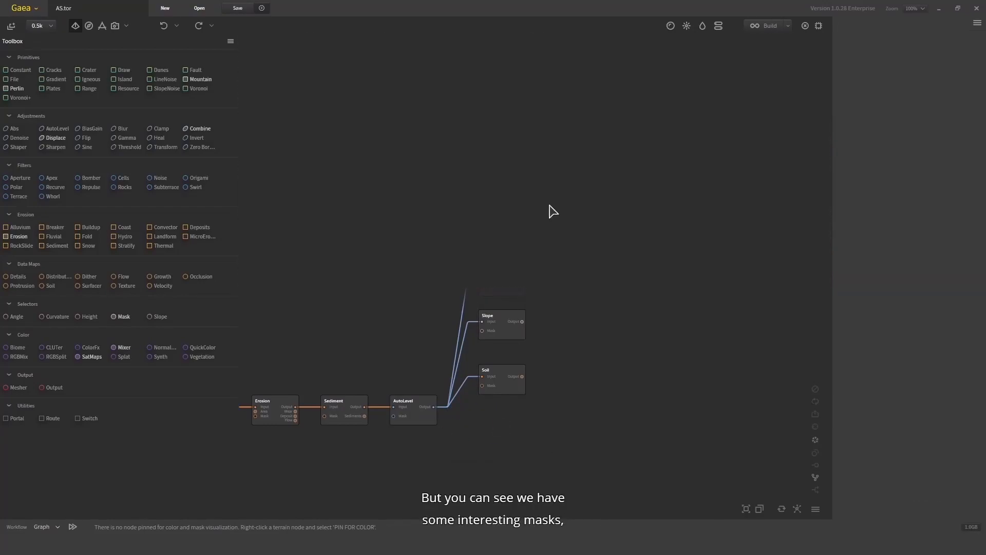
scroll(549, 209, "down", 4)
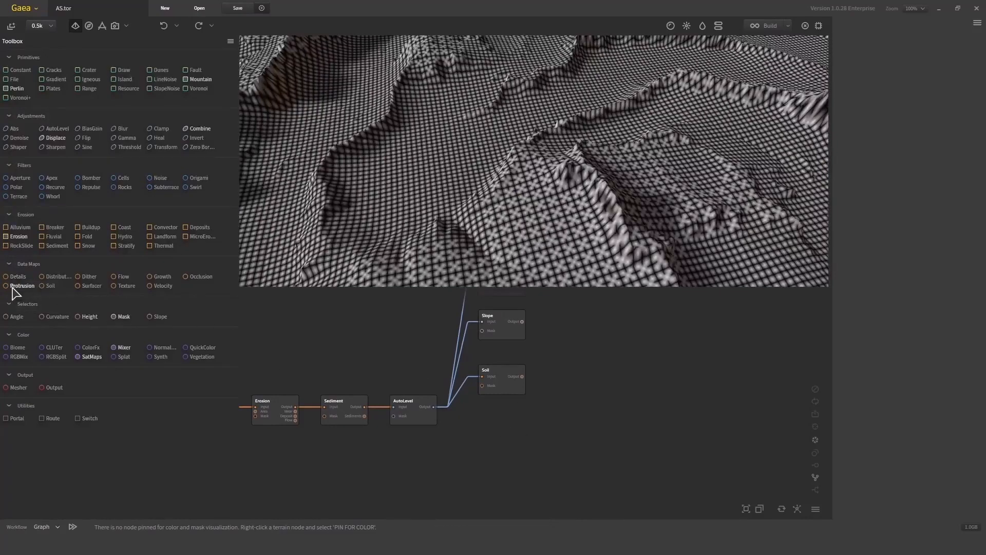
left_click_drag(15, 286, 491, 427)
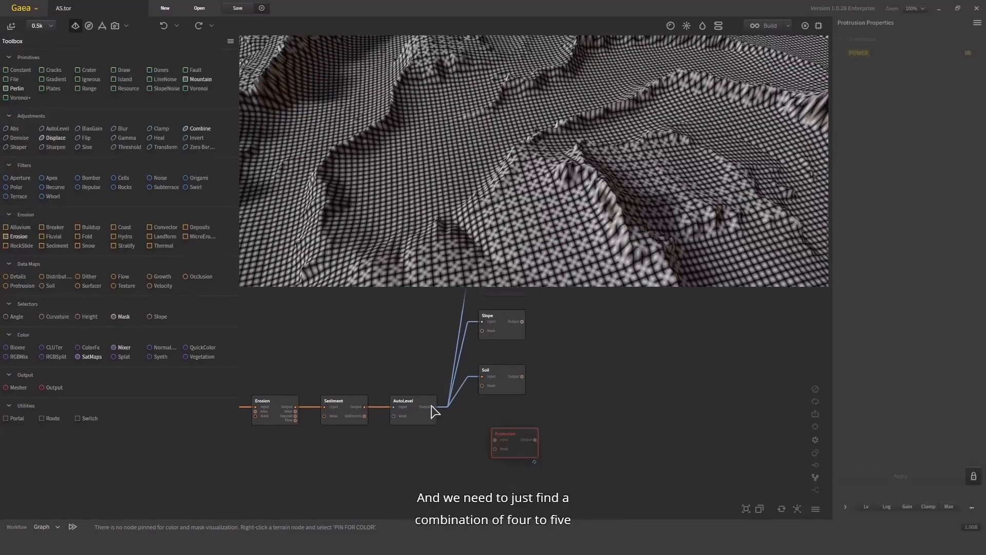
left_click_drag(434, 406, 504, 426)
- Set the Protrusion node's Power to 10 and turn on automatic apply
left_click_drag(498, 206, 554, 175)
scroll(515, 163, "down", 5)
scroll(553, 175, "up", 5)
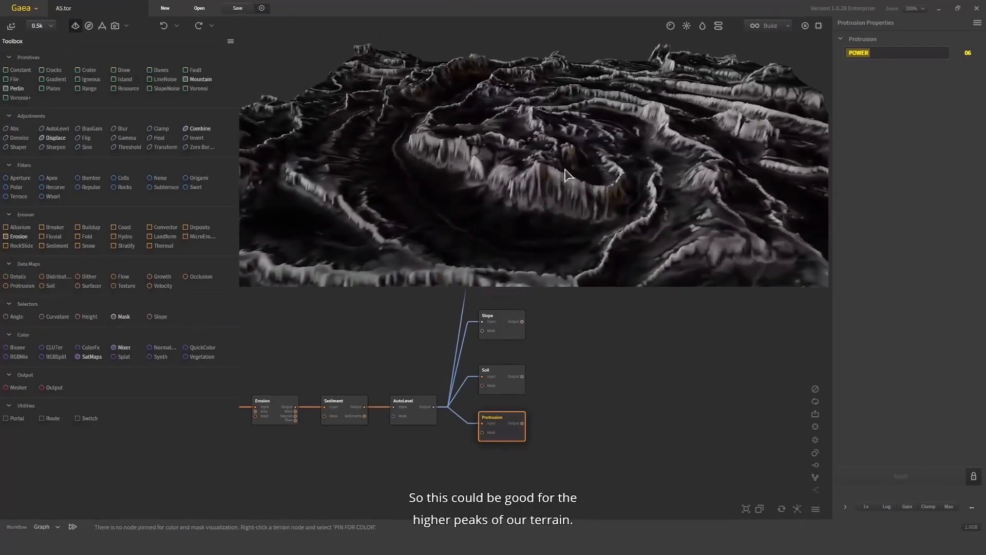
left_click(892, 53)
left_click(943, 476)
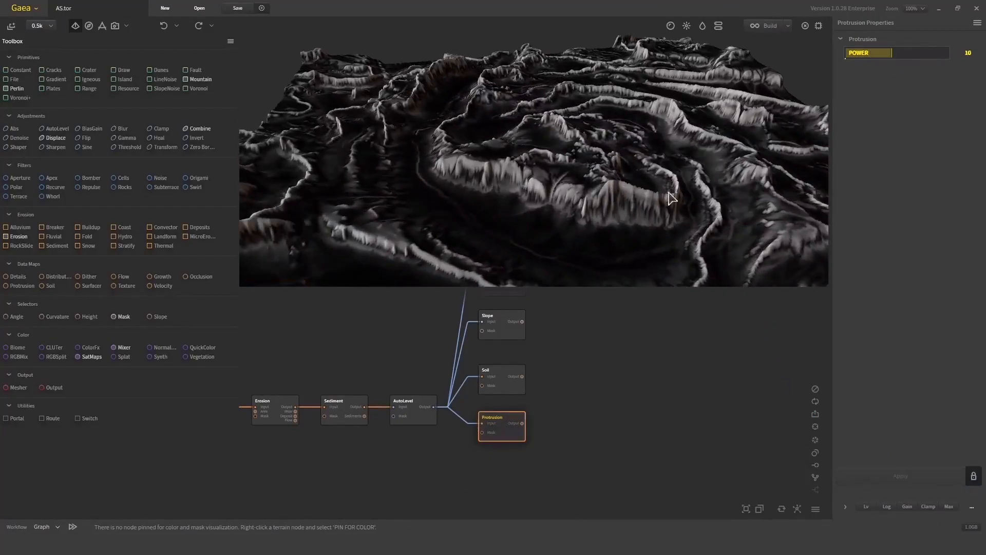
- Add a Texture data map node, connect the AutoLevel output to its input, and place it below Protrusion
left_click_drag(671, 195, 600, 144)
scroll(753, 180, "down", 5)
scroll(606, 190, "up", 5)
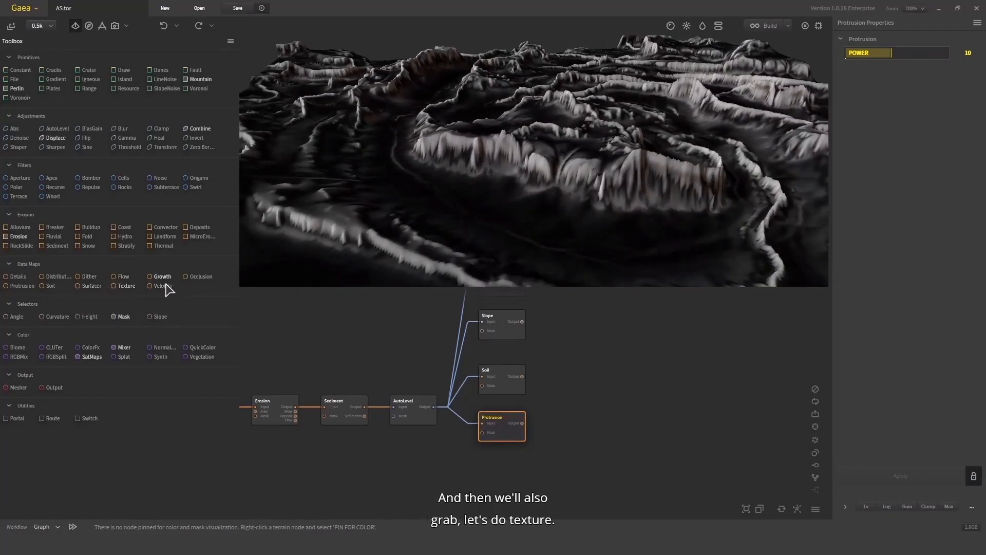
left_click_drag(504, 472, 504, 472)
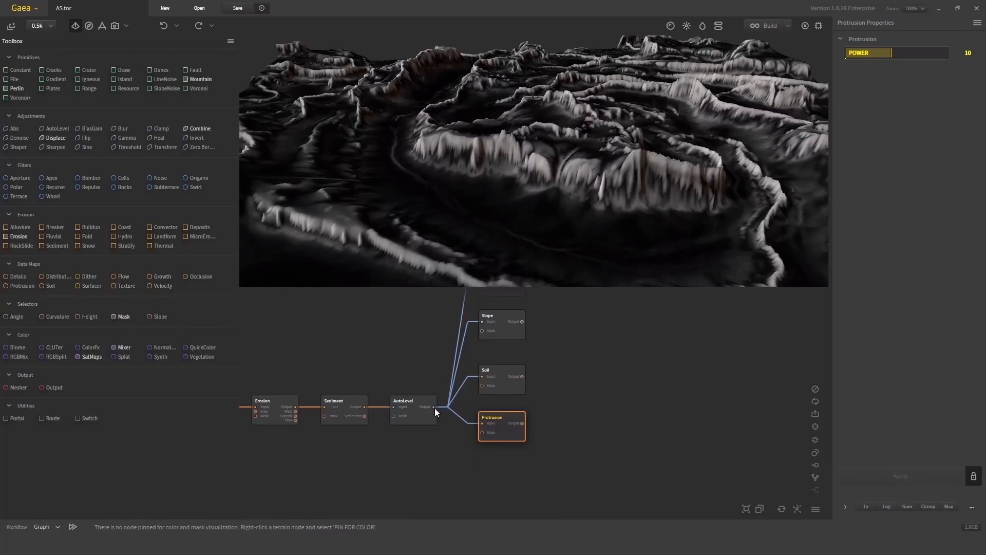
left_click_drag(434, 407, 509, 483)
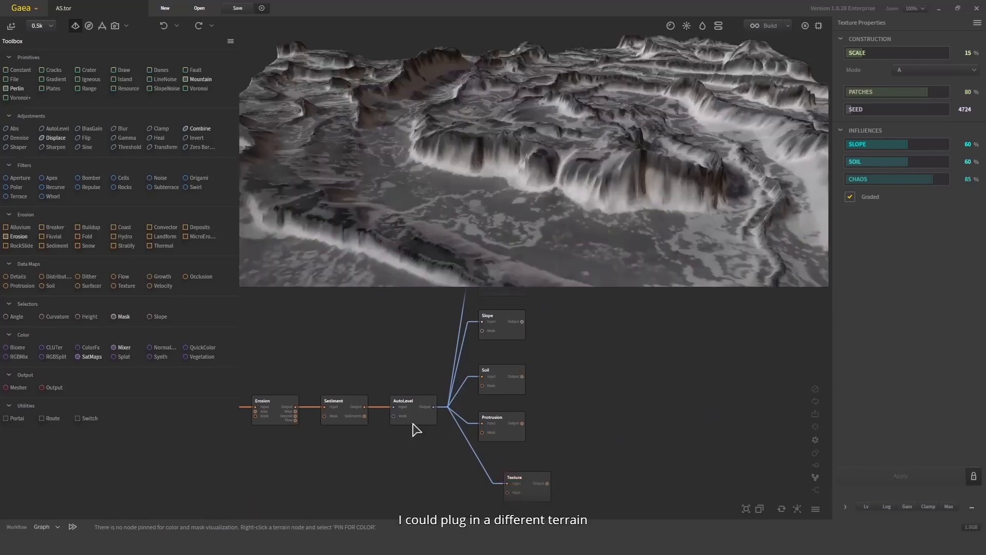
left_click_drag(518, 500, 500, 477)
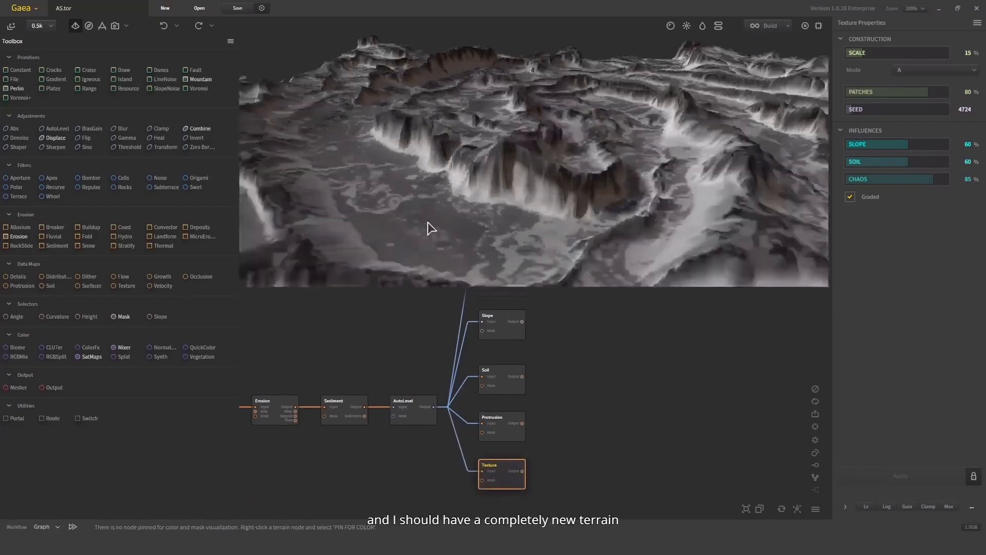
- Set the Texture node's Slope influence to 10%
left_click_drag(389, 247, 503, 218)
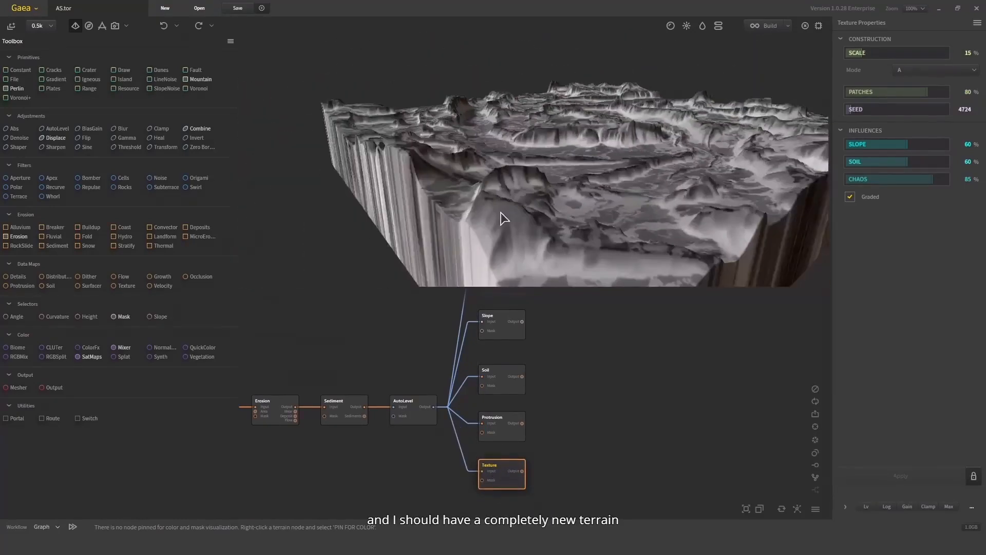
left_click_drag(623, 126, 841, 87)
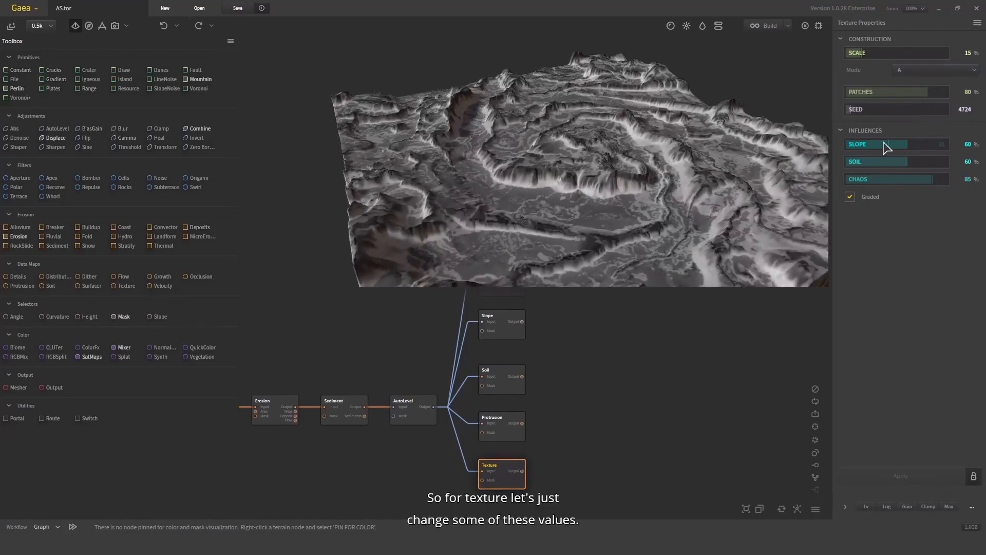
left_click_drag(884, 146, 869, 148)
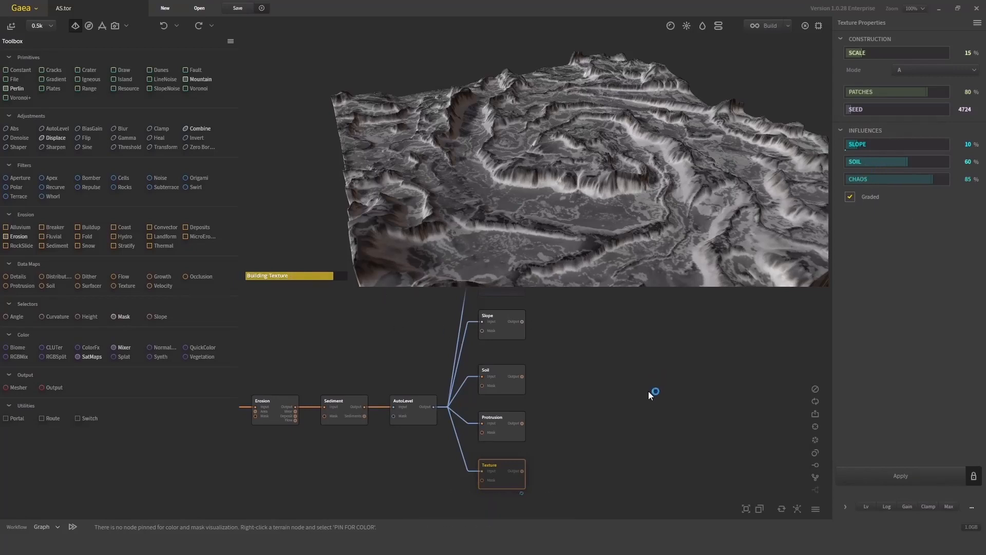
- Set the Texture node's Chaos influence to 37%
scroll(515, 470, "down", 2)
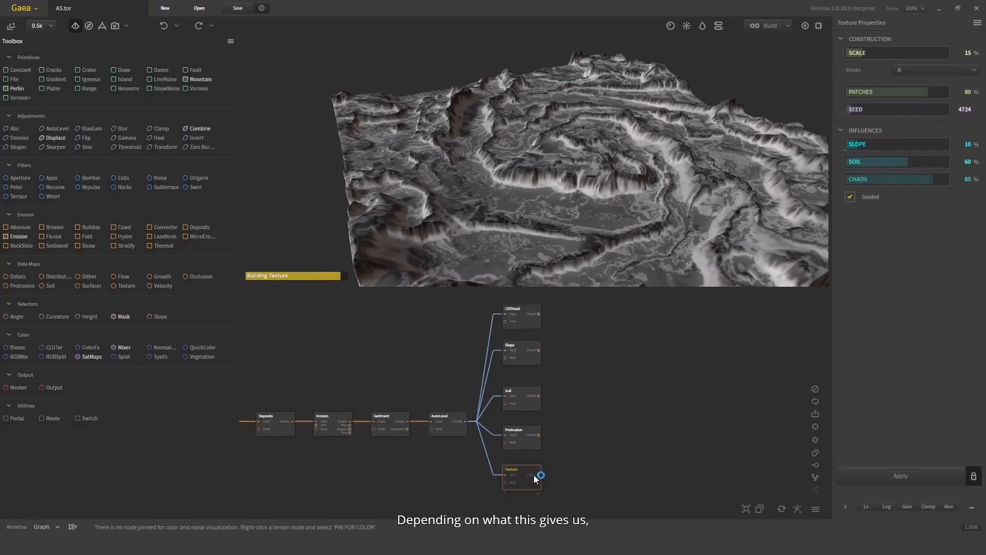
left_click_drag(636, 198, 594, 109)
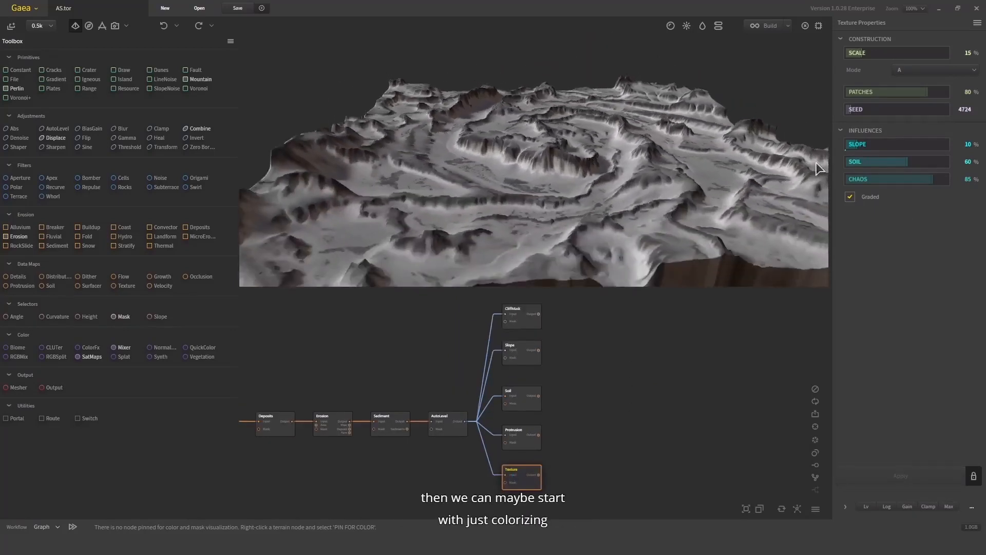
left_click(882, 180)
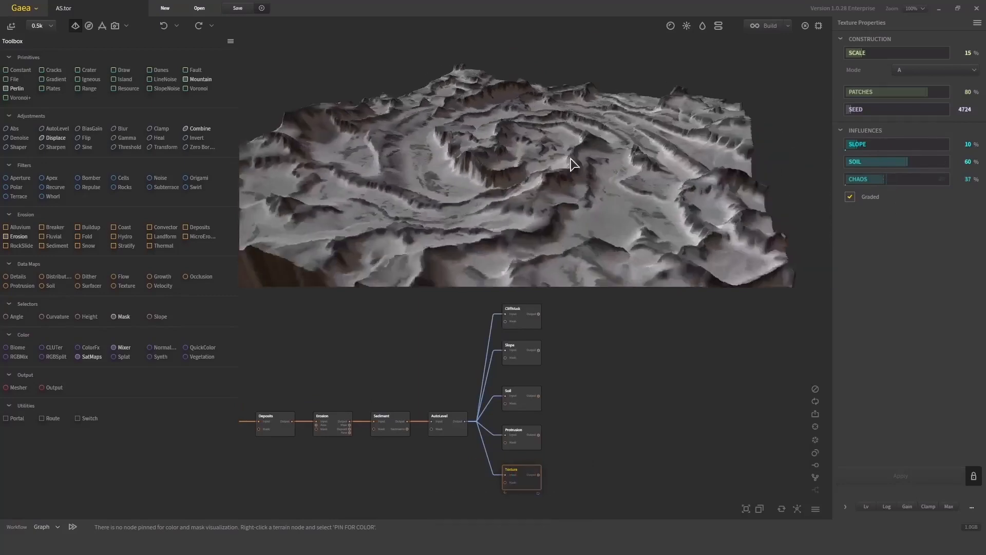
- Set the Texture node's Patches value to 9%
left_click_drag(574, 165, 659, 150)
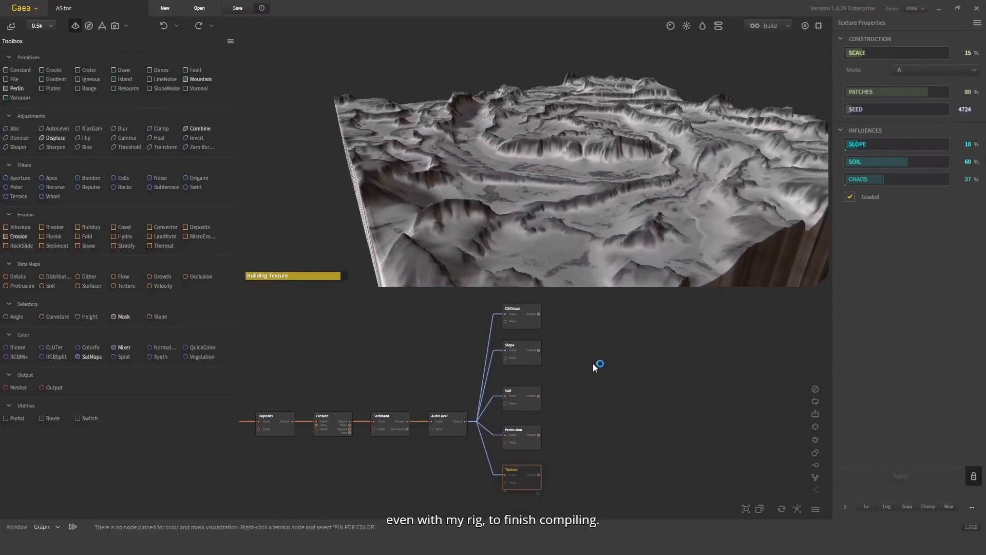
left_click_drag(554, 157, 682, 189)
left_click_drag(585, 355, 574, 333)
left_click_drag(580, 185, 478, 213)
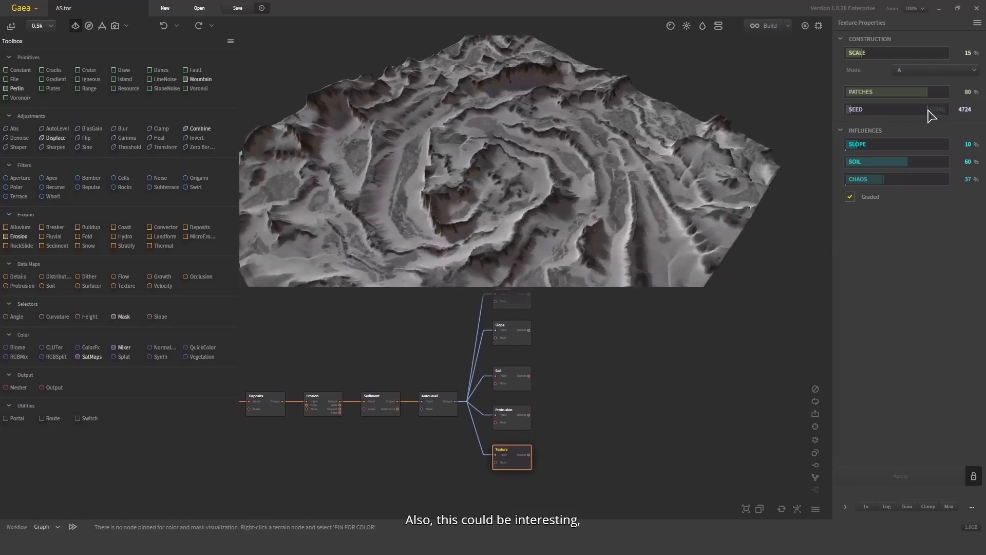
left_click_drag(874, 93, 855, 92)
- Add a SatMaps color node and connect the Soil node's output to its input
left_click_drag(526, 172, 621, 195)
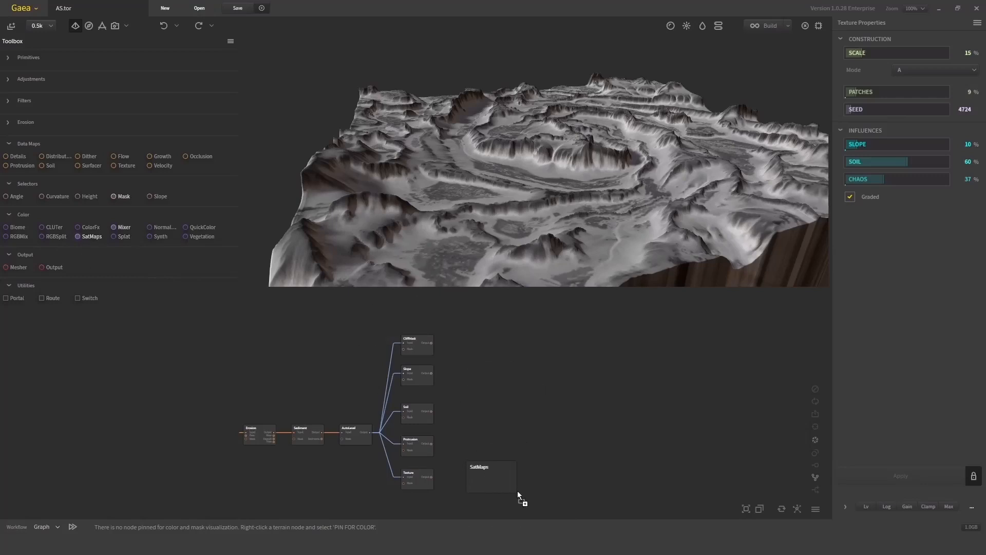
left_click_drag(517, 492, 521, 491)
middle_click_drag(547, 454, 595, 361)
scroll(587, 353, "up", 2)
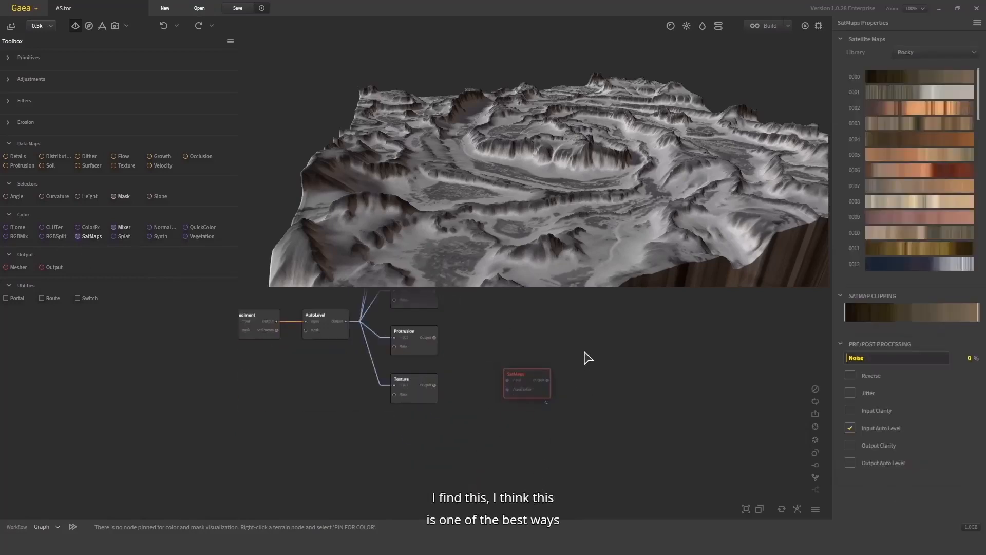
scroll(504, 394, "up", 2)
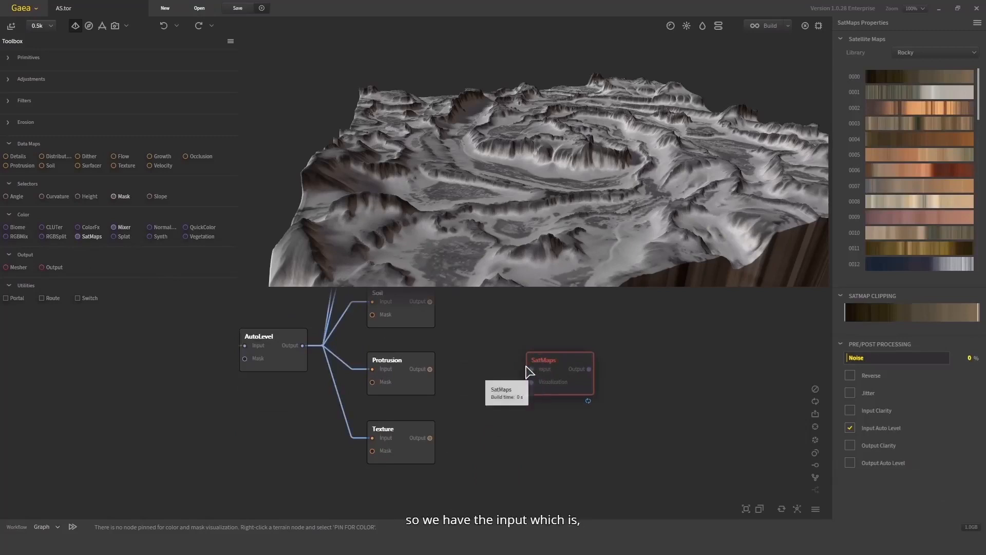
left_click_drag(533, 368, 430, 303)
middle_click_drag(548, 337, 494, 423)
left_click_drag(523, 473, 524, 403)
- Select the Soil node to preview its black-and-white mask on the terrain
left_click_drag(558, 154, 616, 105)
scroll(561, 124, "up", 3)
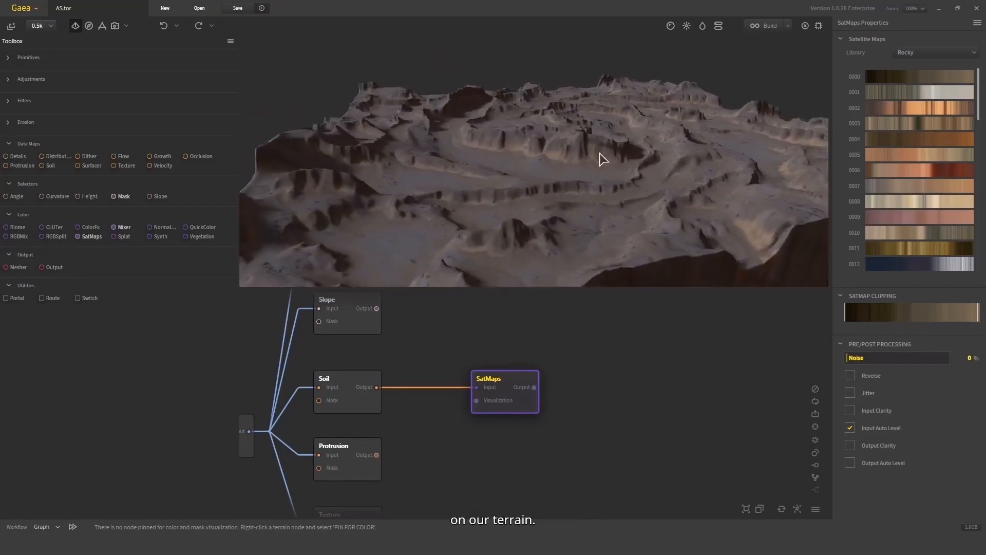
left_click_drag(600, 154, 611, 180)
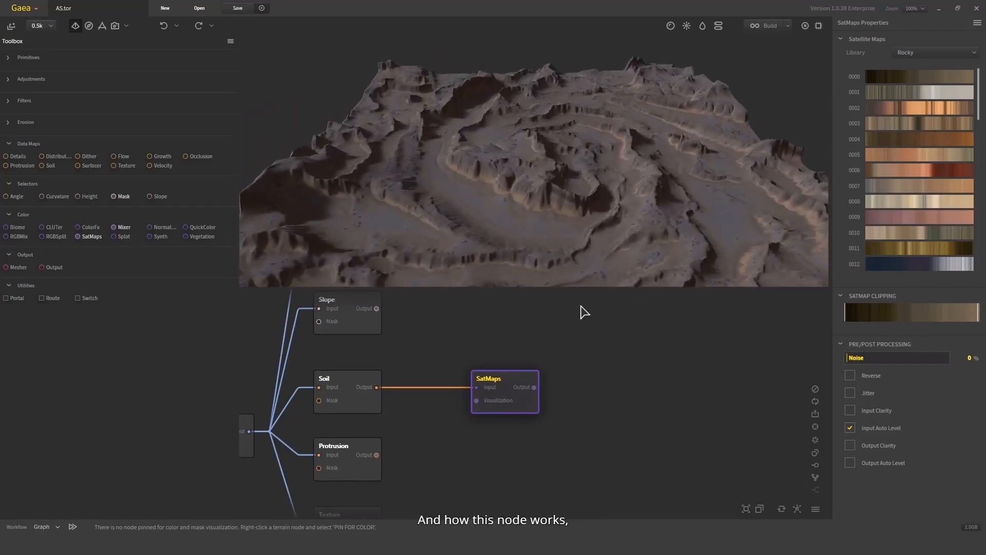
left_click(346, 388)
left_click_drag(452, 242, 465, 199)
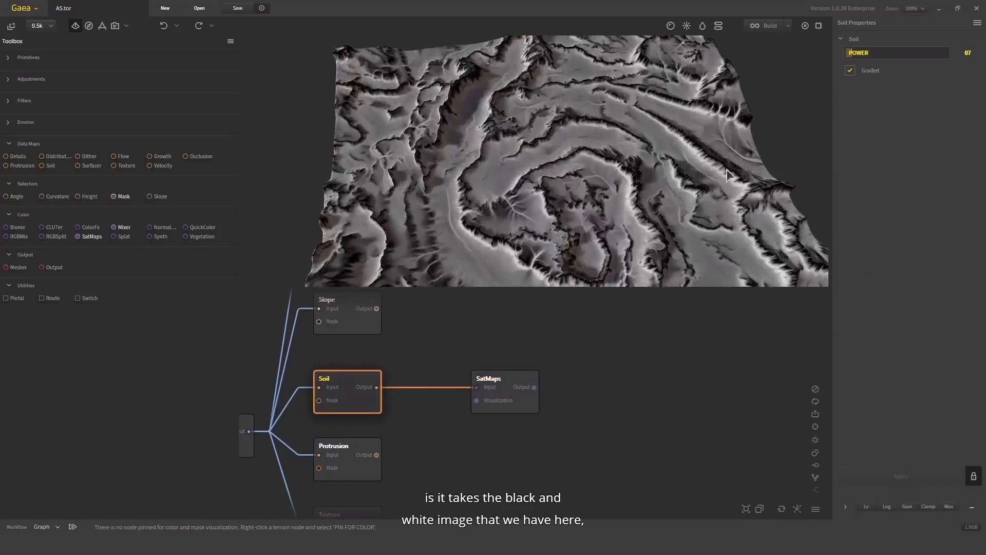
left_click_drag(607, 178, 575, 151)
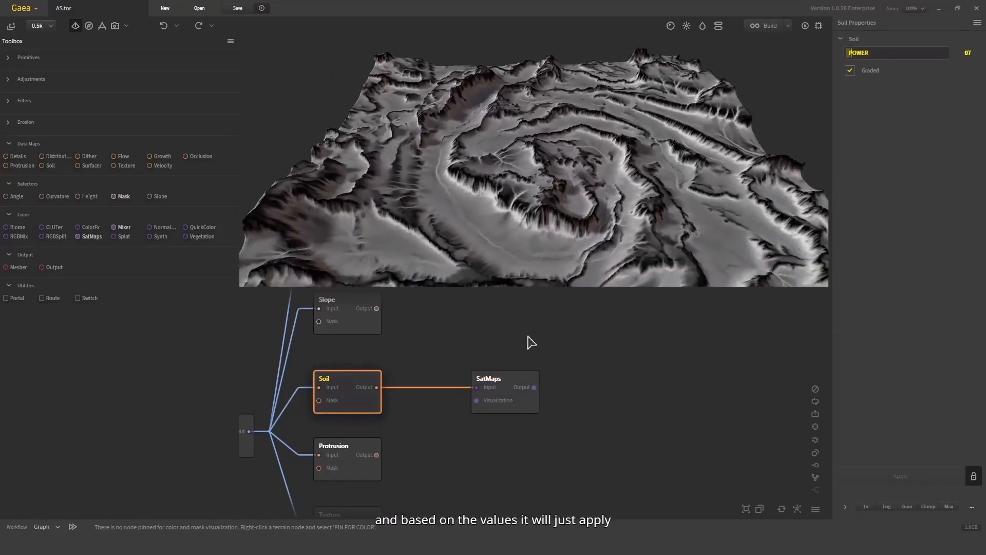
- Select the SatMaps node and try several gradients from the Rocky satellite map library
left_click(503, 381)
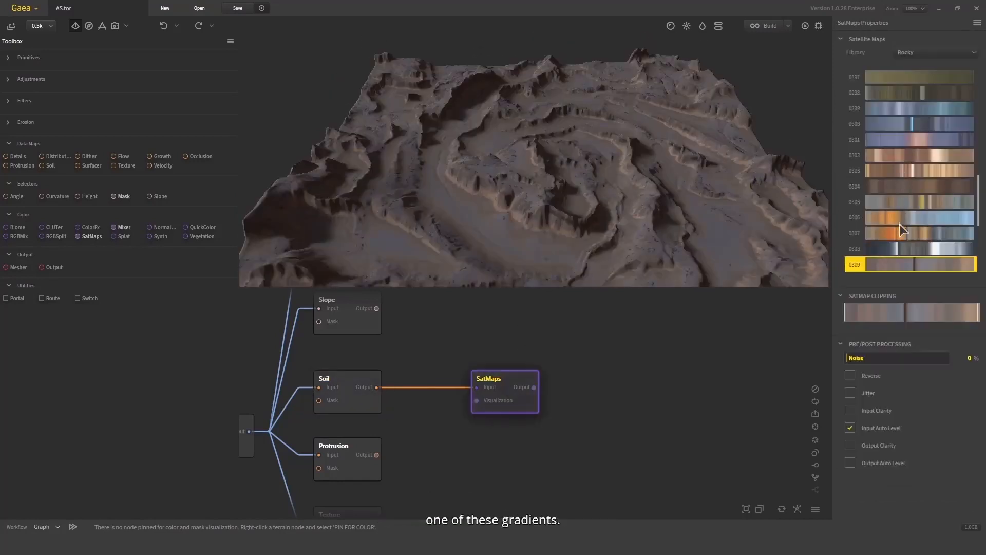
left_click(889, 187)
scroll(899, 200, "down", 6)
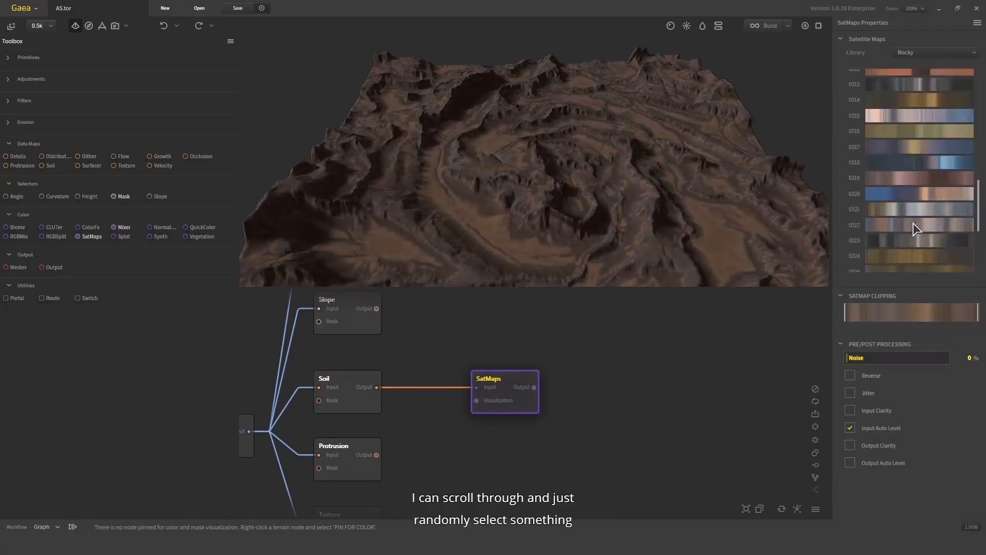
left_click(915, 223)
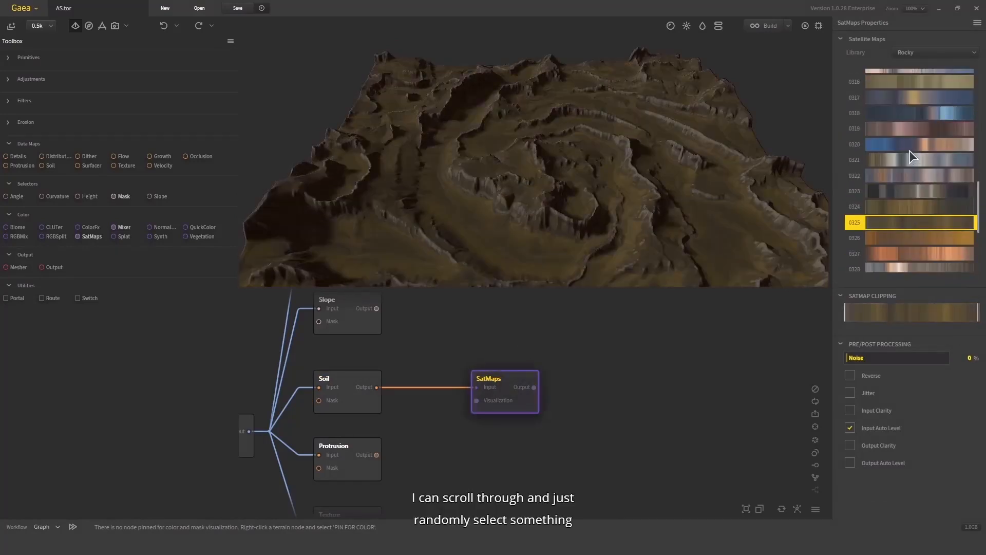
left_click(910, 149)
scroll(911, 150, "up", 1)
left_click(913, 122)
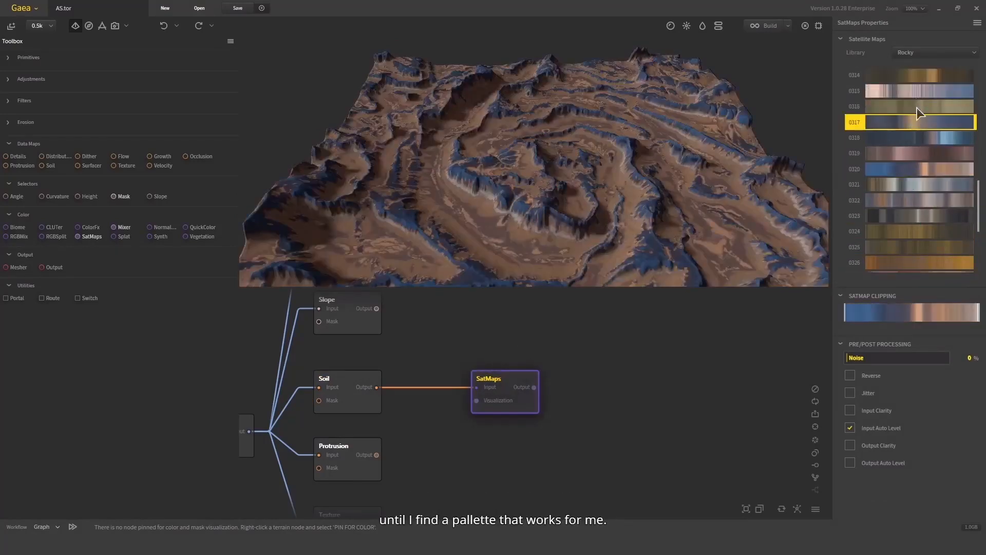
scroll(917, 108, "up", 3)
left_click(917, 119)
scroll(911, 175, "up", 5)
left_click(911, 149)
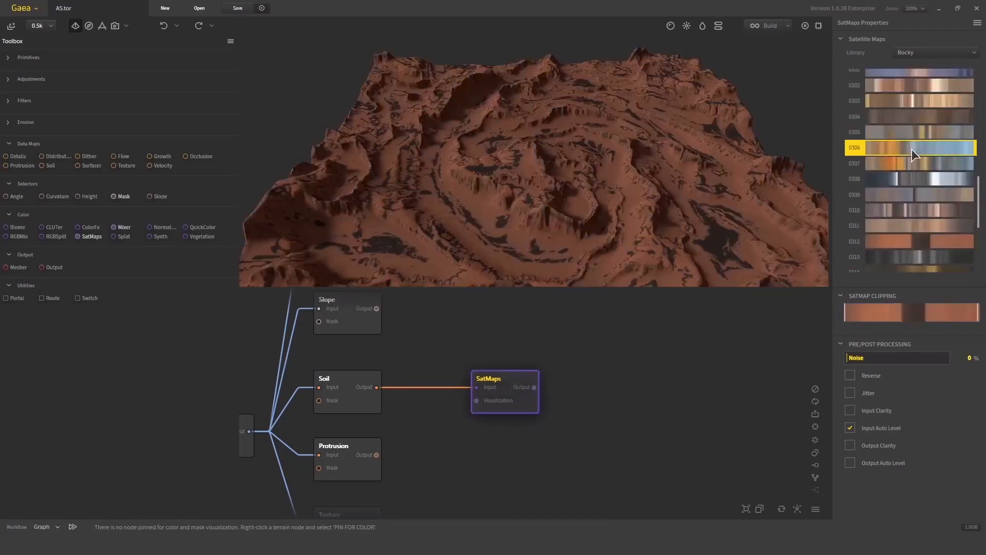
scroll(909, 134, "up", 4)
left_click(910, 134)
scroll(895, 144, "up", 5)
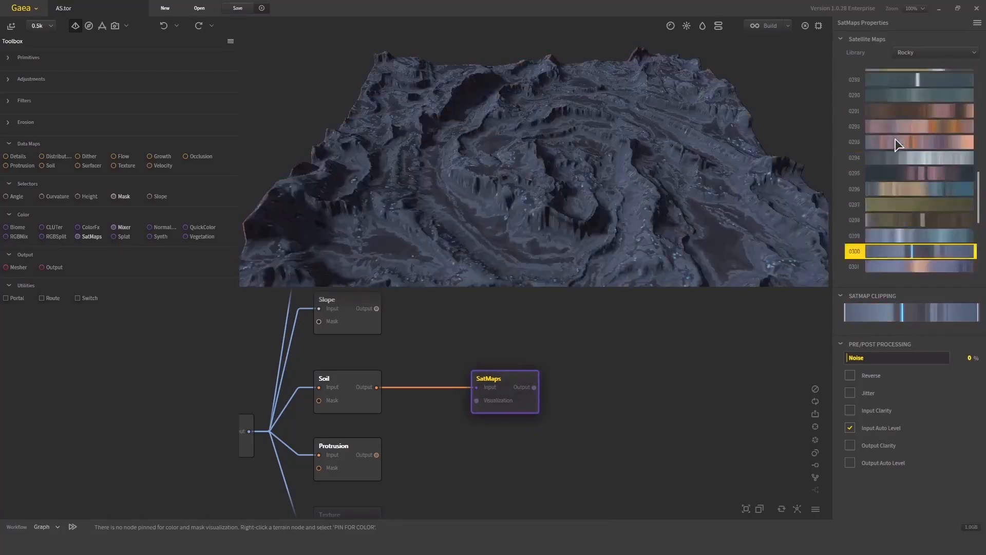
scroll(895, 144, "up", 2)
- Switch the satellite map library, trying Colorful and Green before choosing Sandy
left_click(934, 54)
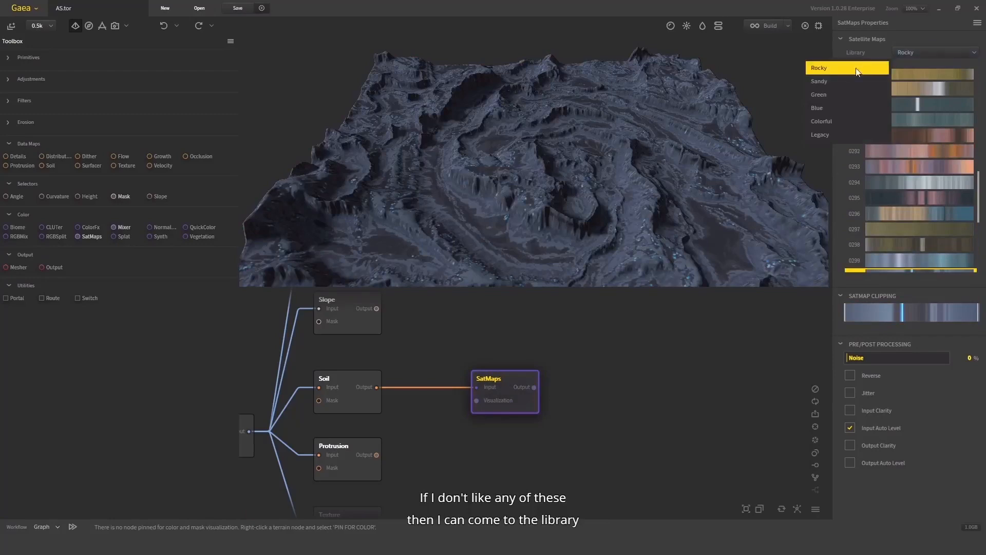
left_click(831, 121)
left_click(934, 53)
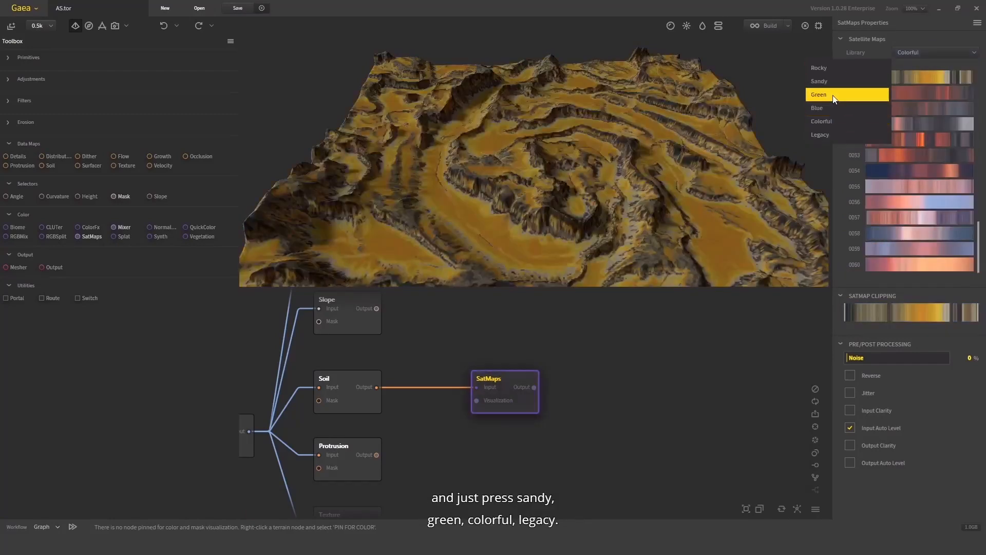
left_click(842, 95)
left_click(970, 52)
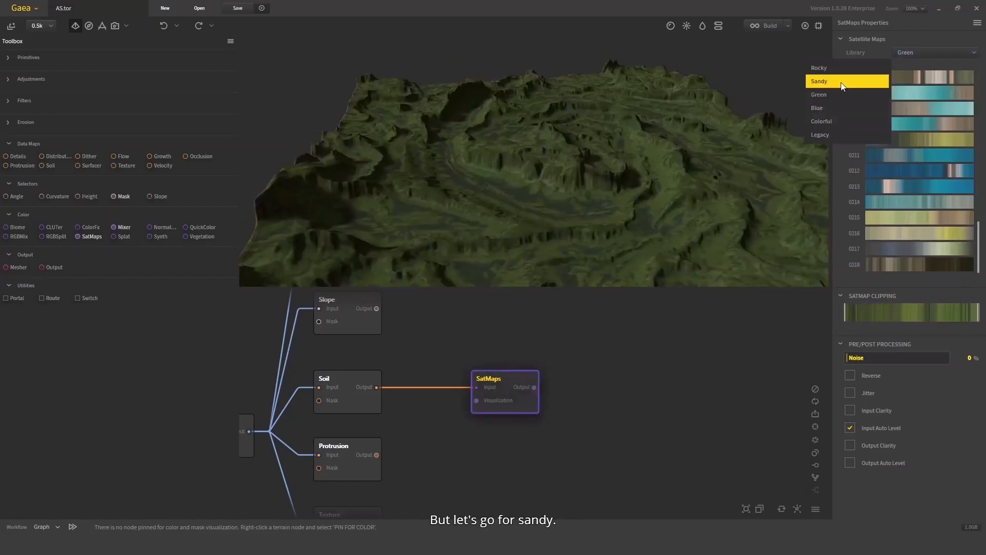
left_click(849, 82)
- Browse the Sandy gradients and choose gradient 0318 for the SatMaps node
left_click(905, 120)
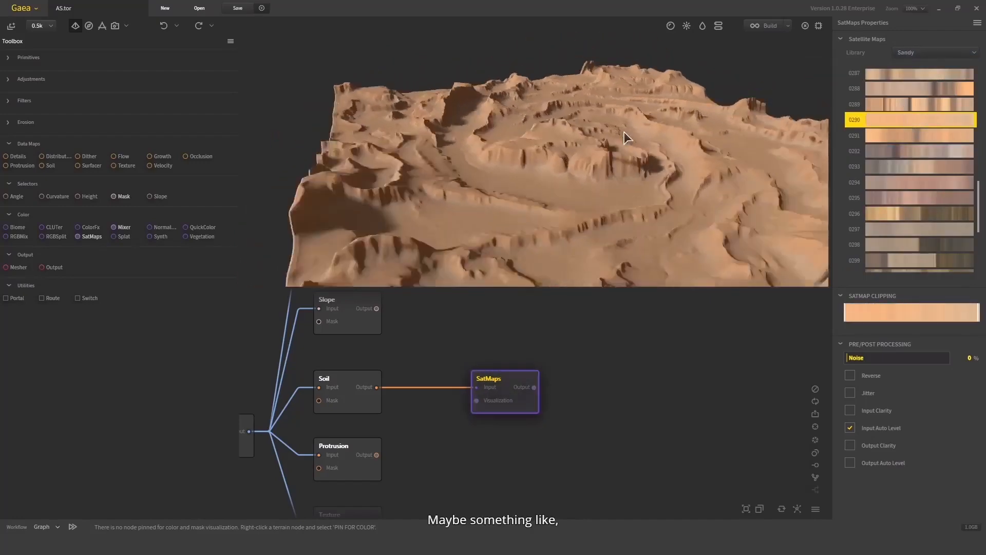
scroll(925, 185, "down", 2)
left_click(909, 223)
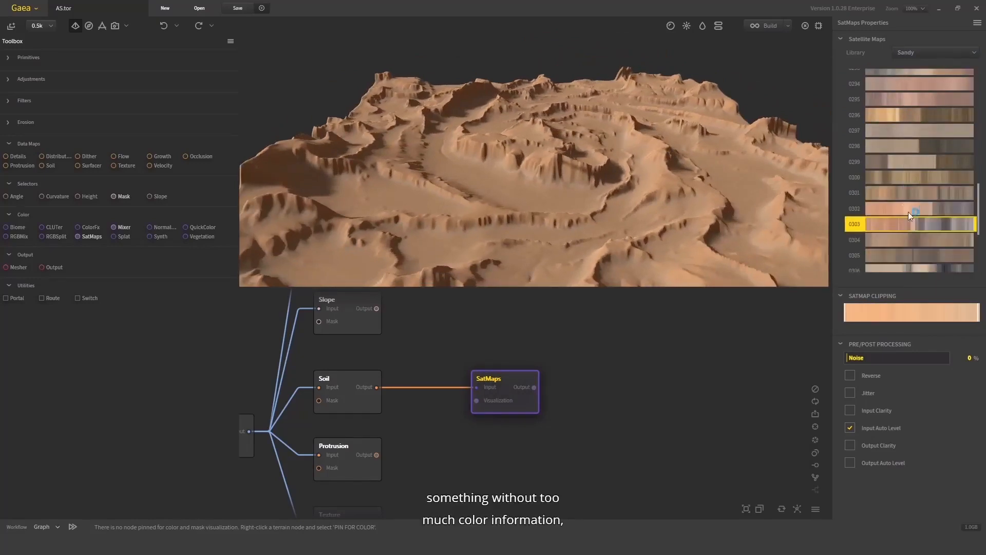
scroll(908, 207, "down", 1)
left_click(906, 234)
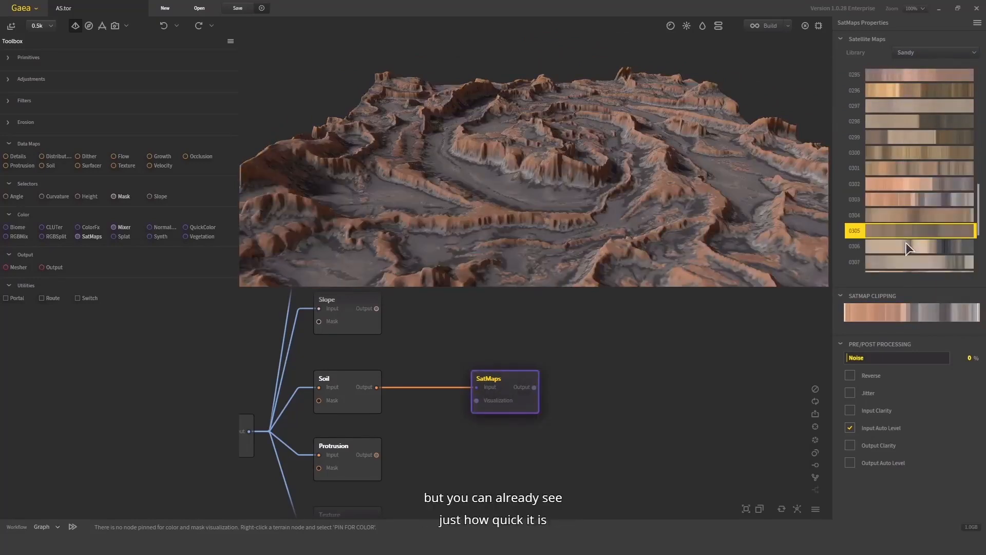
left_click(905, 245)
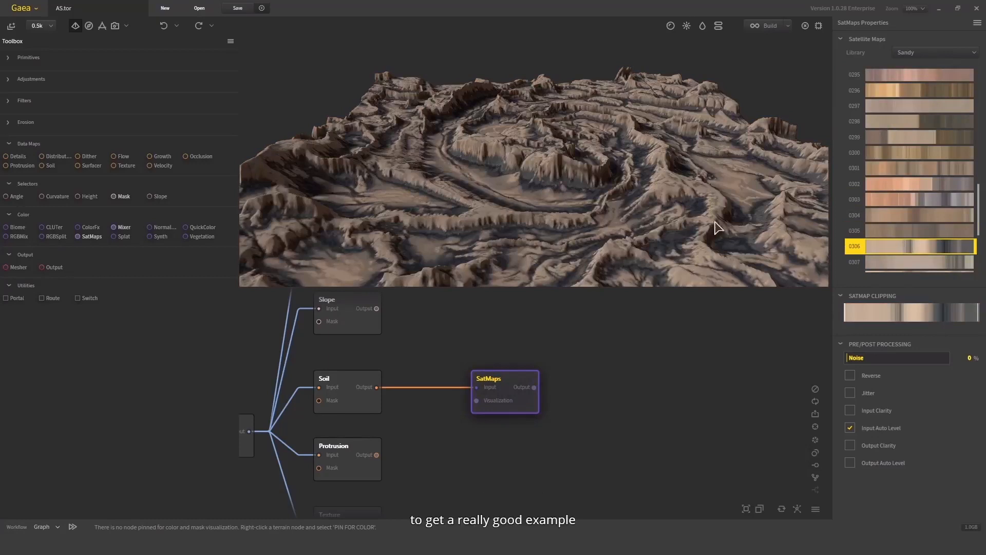
scroll(927, 223, "down", 6)
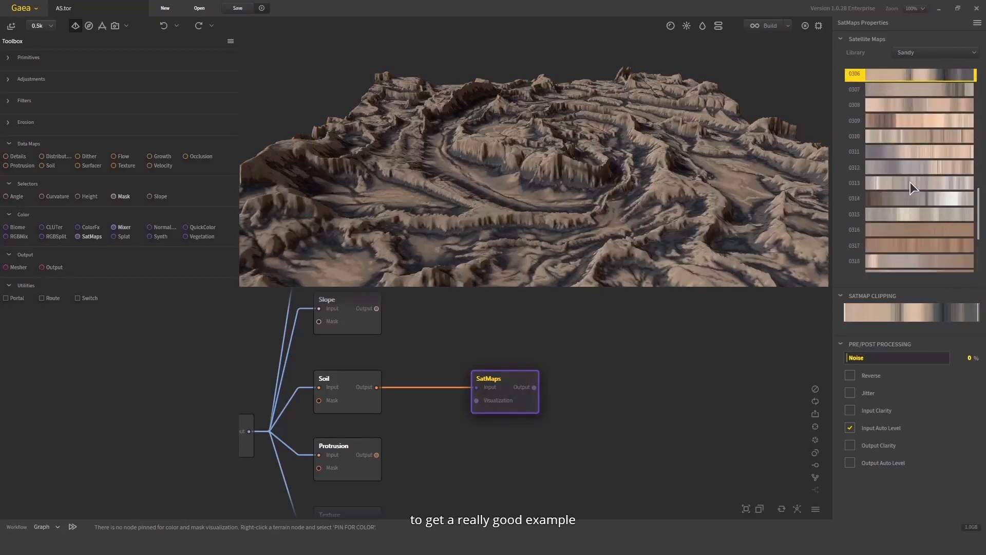
scroll(904, 164, "down", 2)
left_click(916, 214)
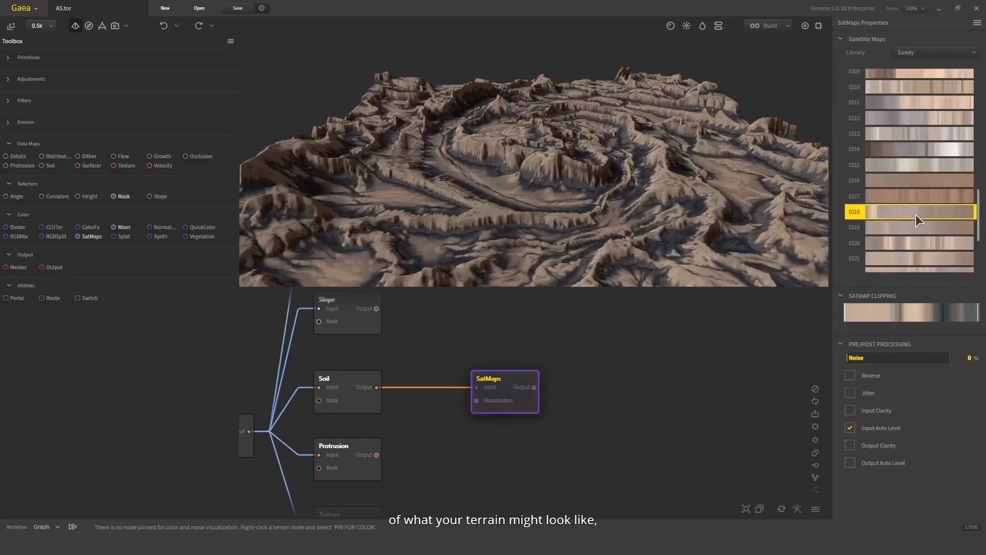
left_click_drag(610, 142, 633, 152)
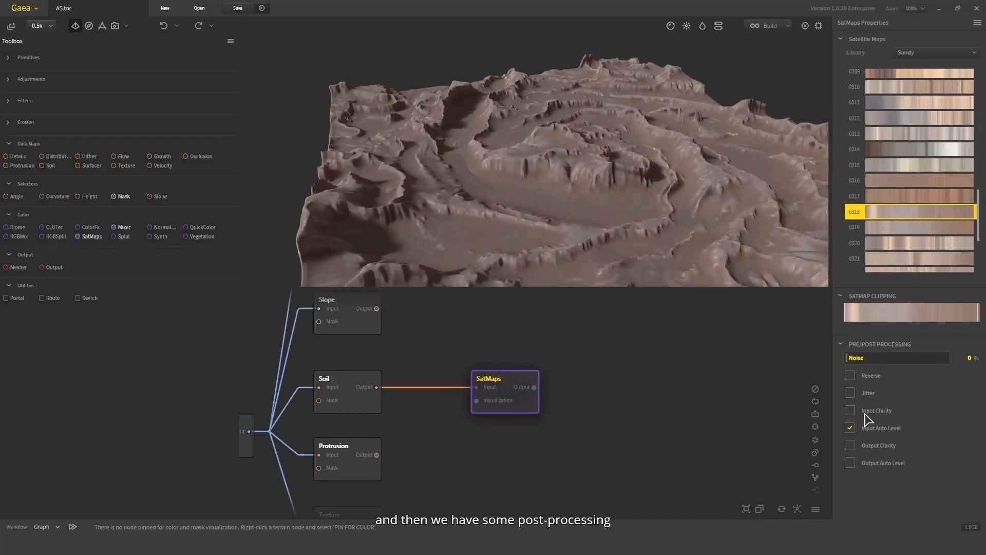
- Add a Mixer node to the graph beside the SatMaps node
left_click(852, 429)
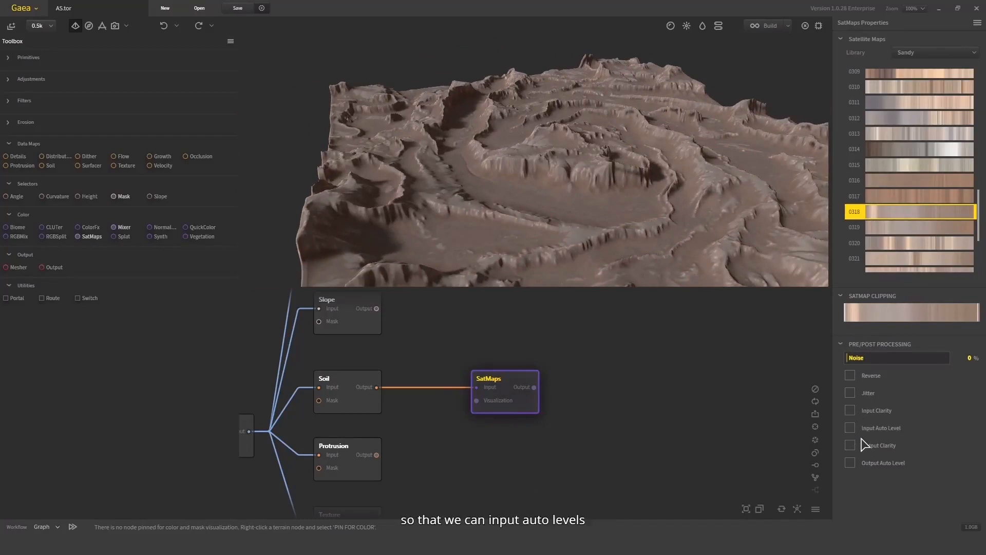
left_click(851, 411)
left_click_drag(681, 209, 650, 229)
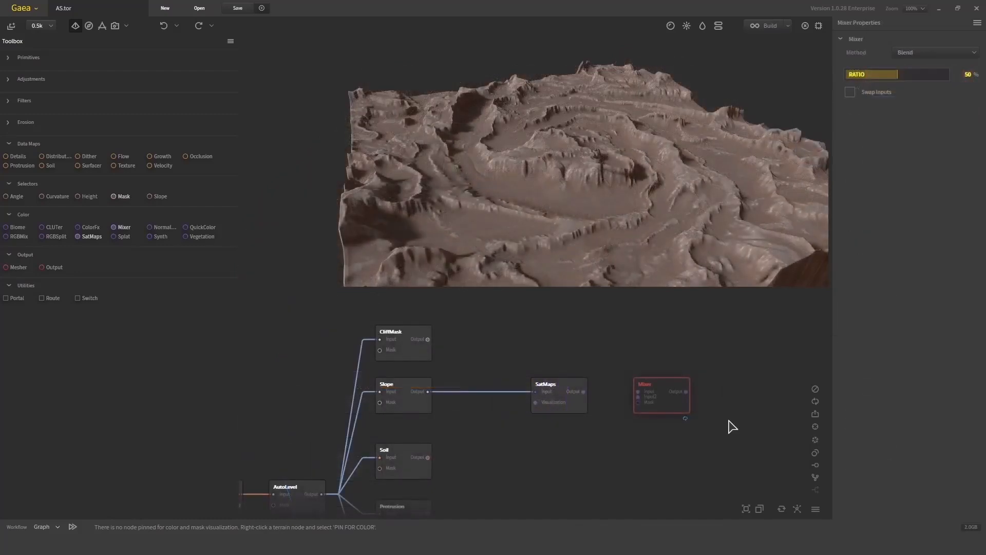
middle_click_drag(611, 358, 557, 389)
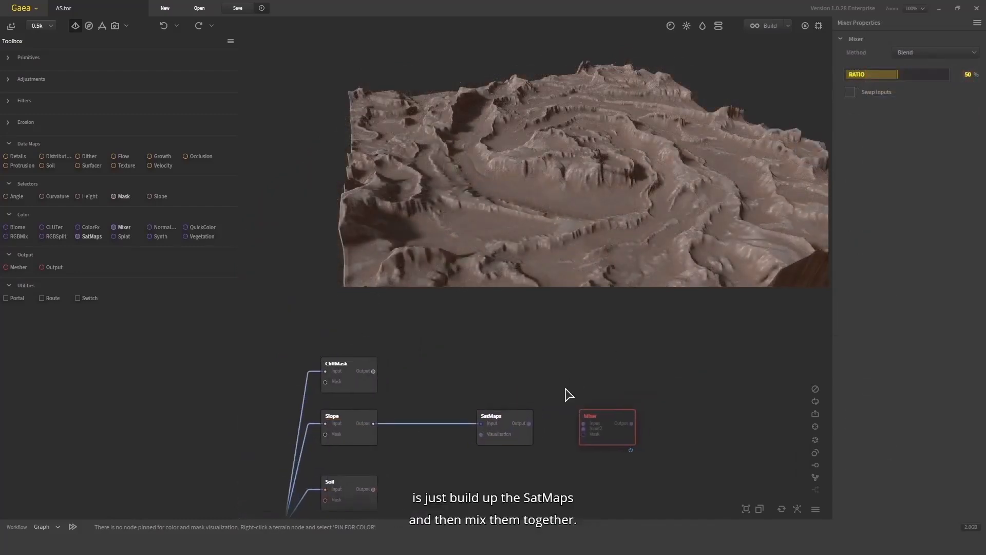
left_click_drag(568, 389, 496, 465)
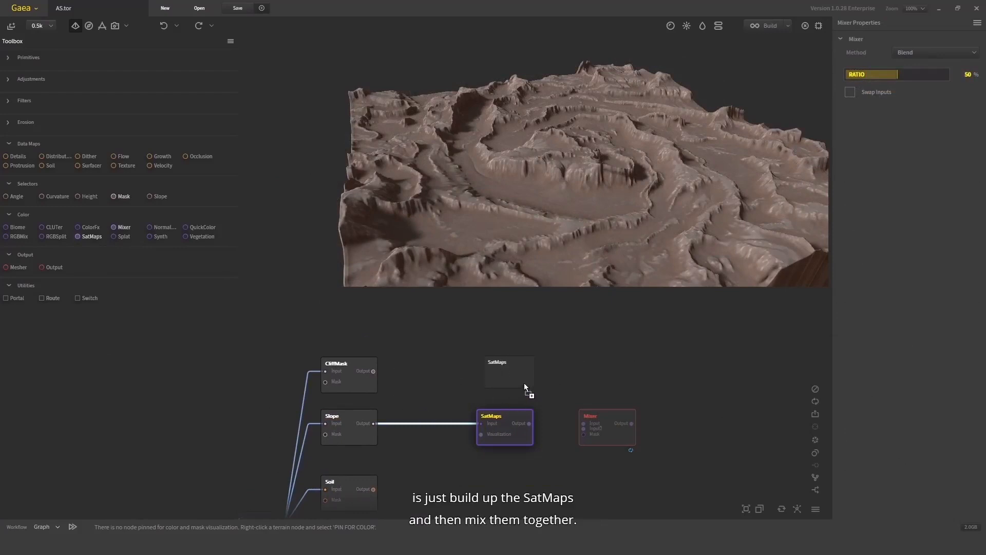
- Add a second SatMaps node and connect the Soil output to its input
left_click_drag(524, 384, 524, 382)
scroll(512, 371, "down", 1)
left_click_drag(529, 347, 374, 457)
middle_click_drag(482, 499, 524, 447)
left_click(552, 396)
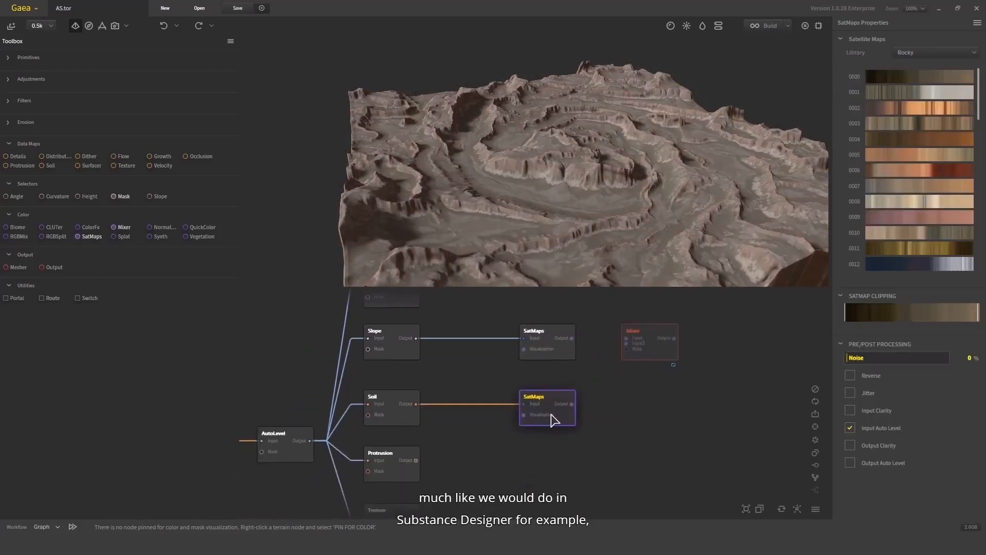
- Choose Rocky gradient 0033 for the second SatMaps node
left_click_drag(600, 119, 568, 151)
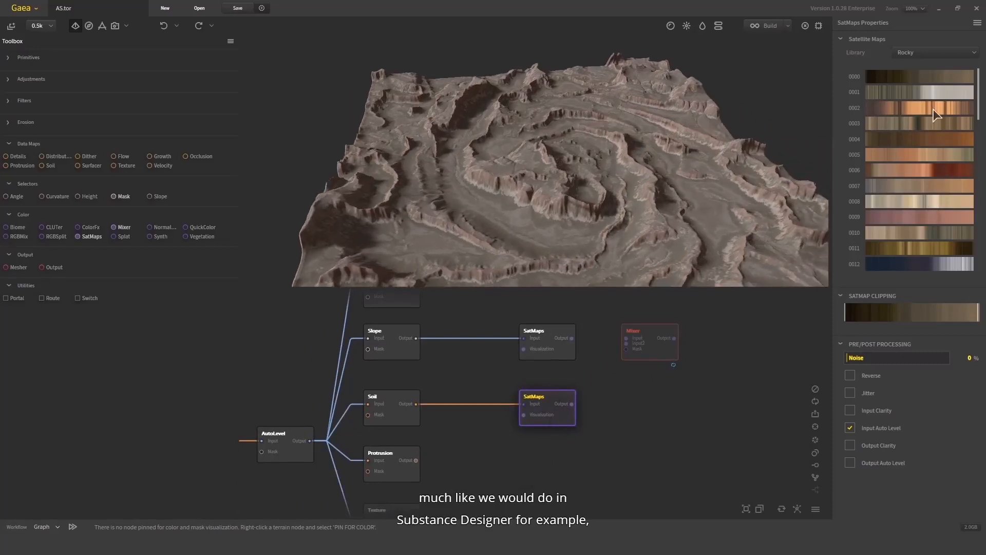
scroll(923, 222, "down", 7)
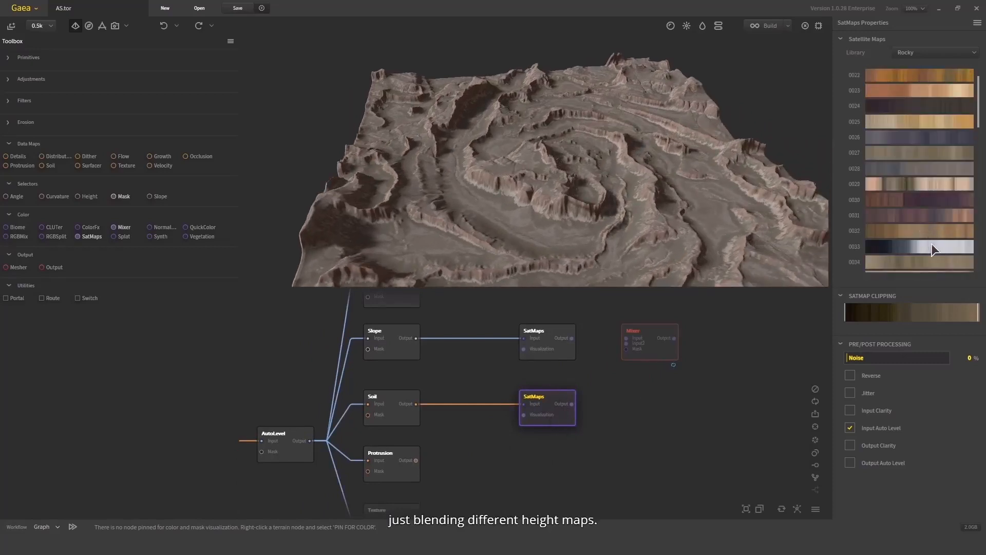
left_click(932, 247)
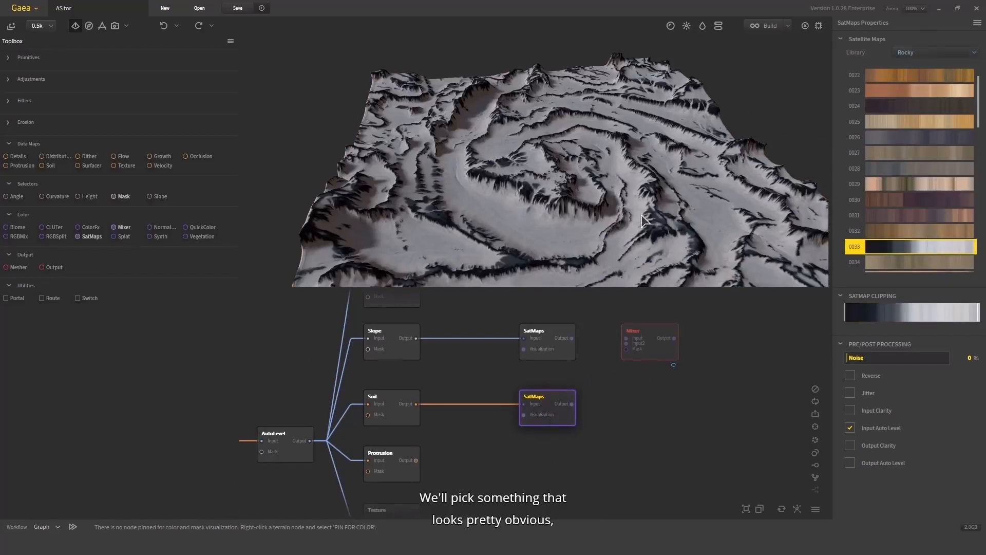
- Connect both SatMaps outputs to the Mixer's two inputs
left_click_drag(645, 220, 621, 257)
left_click_drag(644, 343, 646, 380)
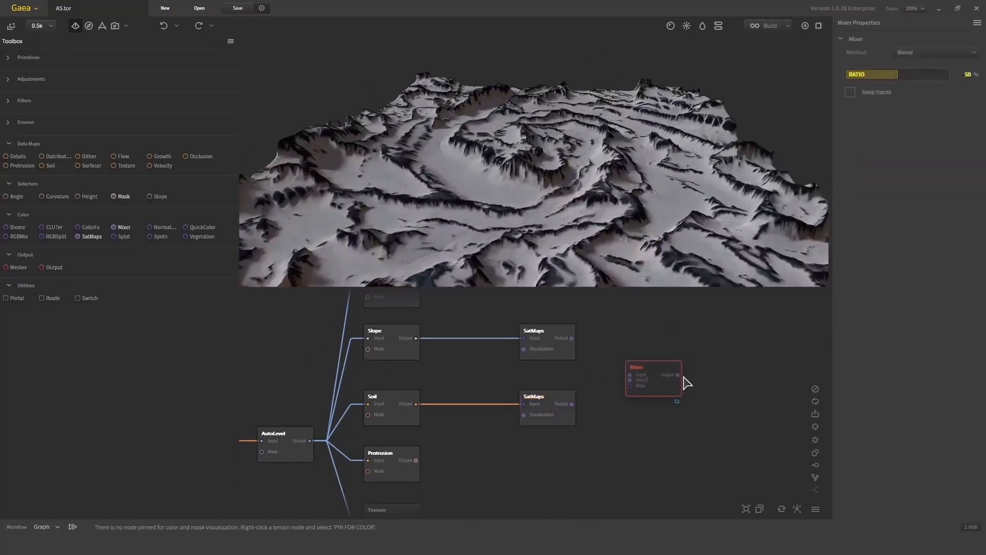
scroll(569, 324, "up", 2)
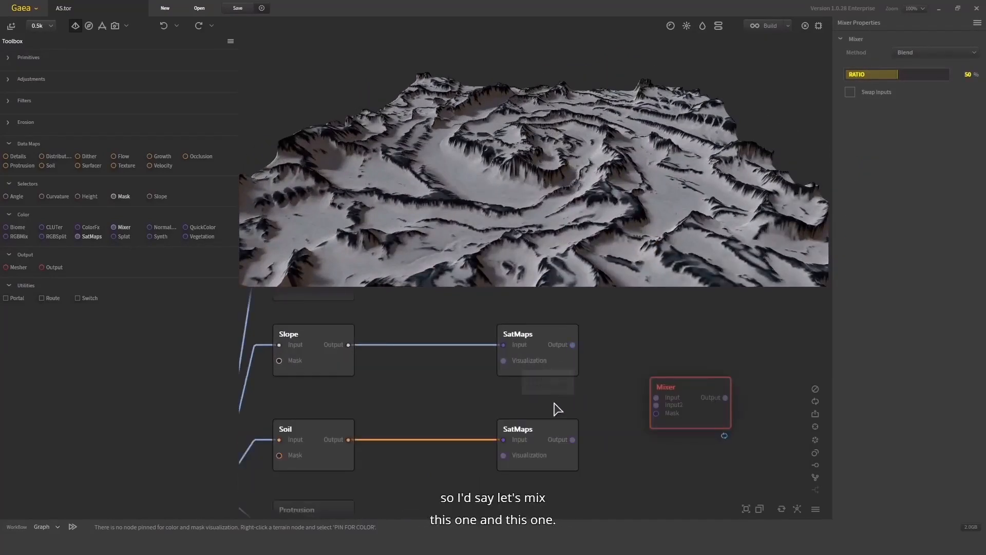
left_click_drag(576, 389, 507, 386)
left_click_drag(506, 437, 505, 343)
left_click(480, 352)
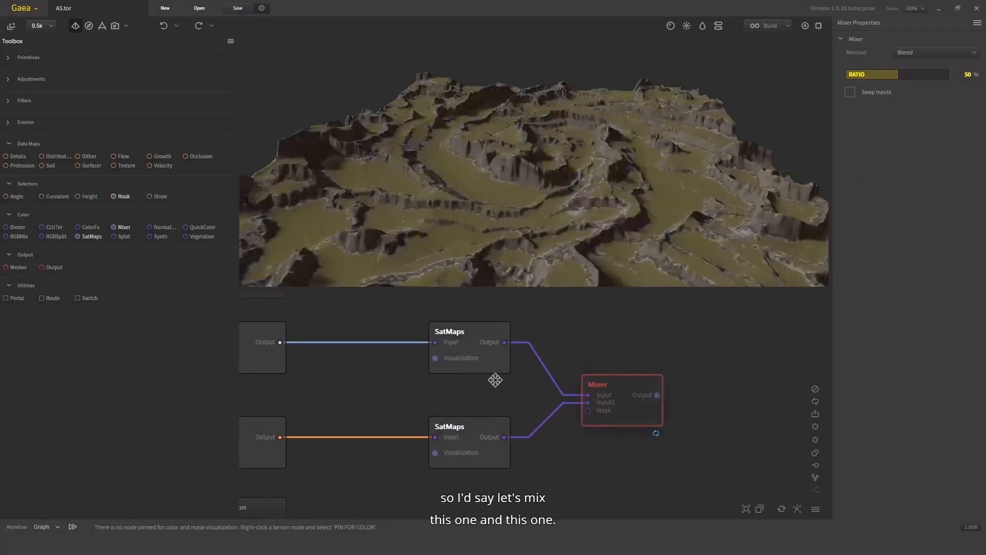
left_click_drag(495, 381, 546, 359)
- Connect the Slope output to the Mixer's Mask input
scroll(545, 360, "down", 1)
left_click_drag(493, 202, 523, 384)
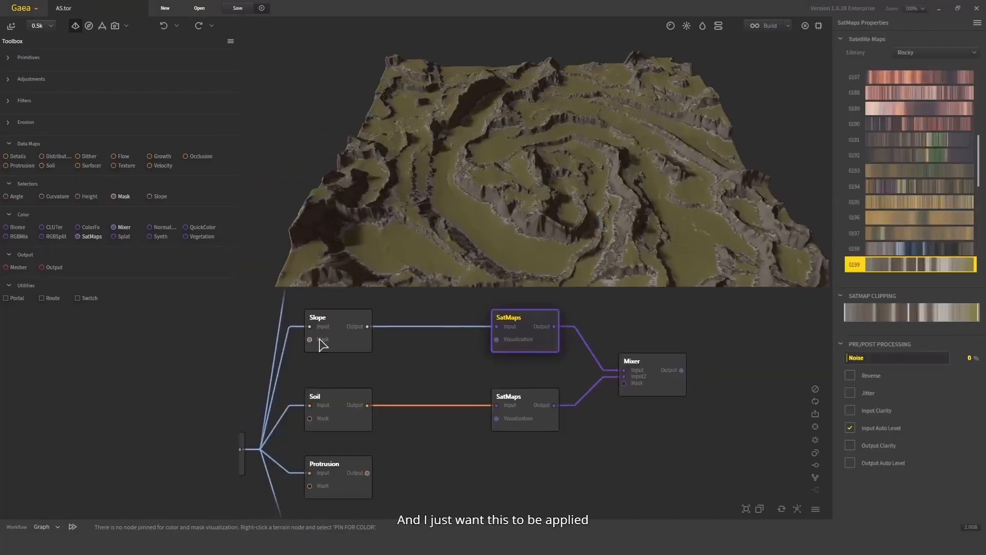
left_click_drag(368, 326, 624, 383)
left_click(361, 350)
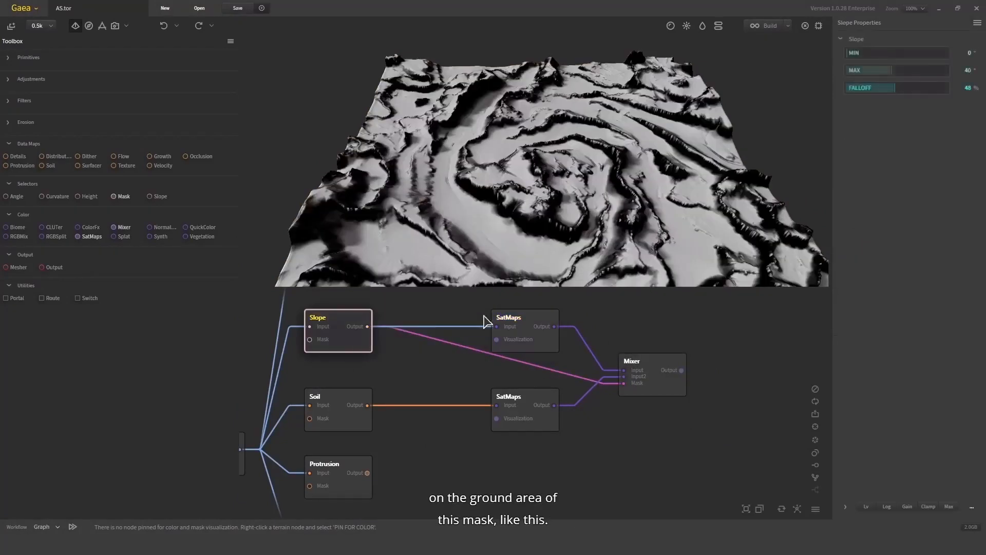
- Set the Mixer's Ratio to 99%
left_click(662, 382)
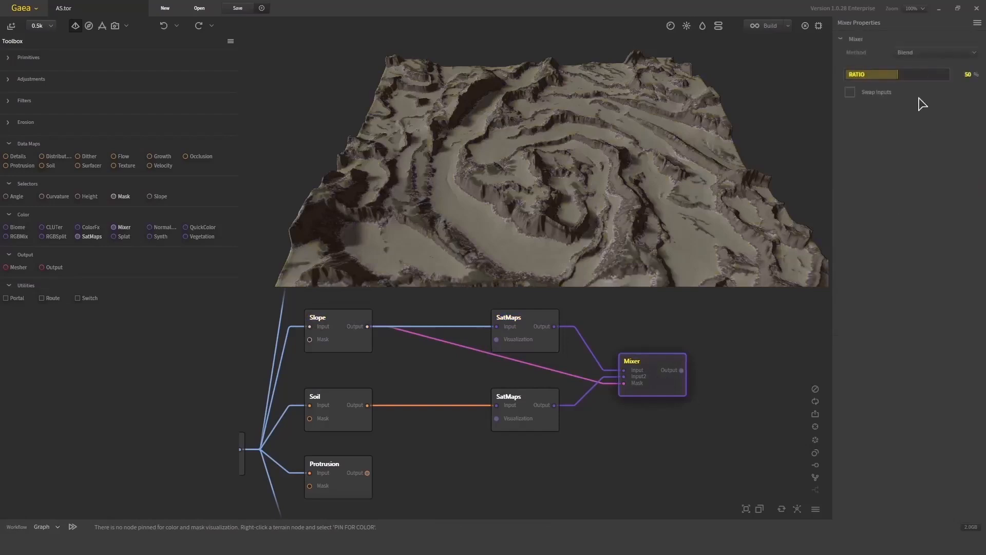
left_click(947, 74)
left_click_drag(603, 203, 621, 163)
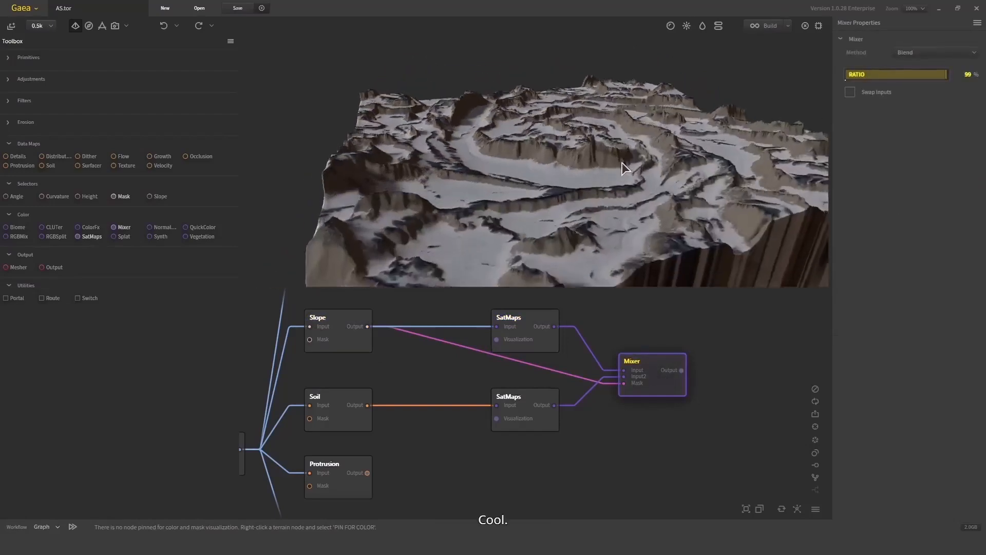
- Enable Swap Inputs on the Mixer node
mouse_move(555, 327)
left_mouse_down()
mouse_move(622, 377)
mouse_move(543, 336)
left_mouse_up()
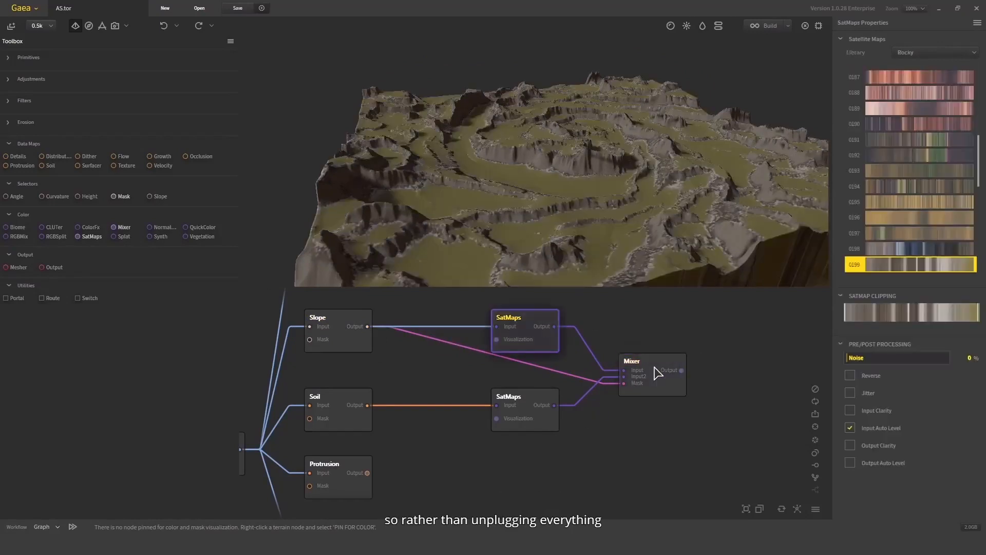
left_click(653, 371)
left_click(869, 93)
- Preview the Slope, both SatMaps and the Mixer nodes in turn to compare the blend
left_click_drag(605, 146, 489, 334)
left_click(505, 408)
left_click(656, 367)
scroll(565, 216, "up", 3)
left_click(329, 333)
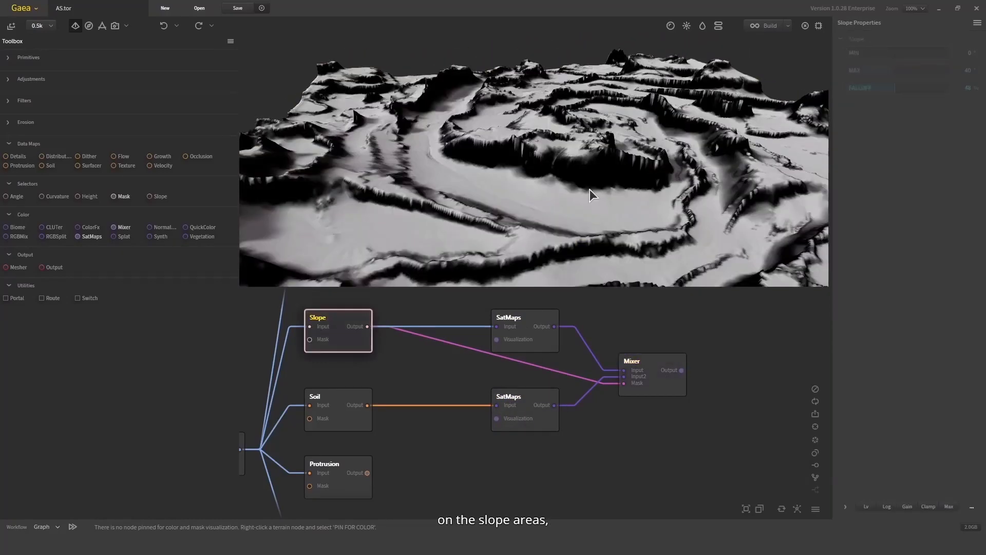
left_click(658, 374)
left_click(519, 396)
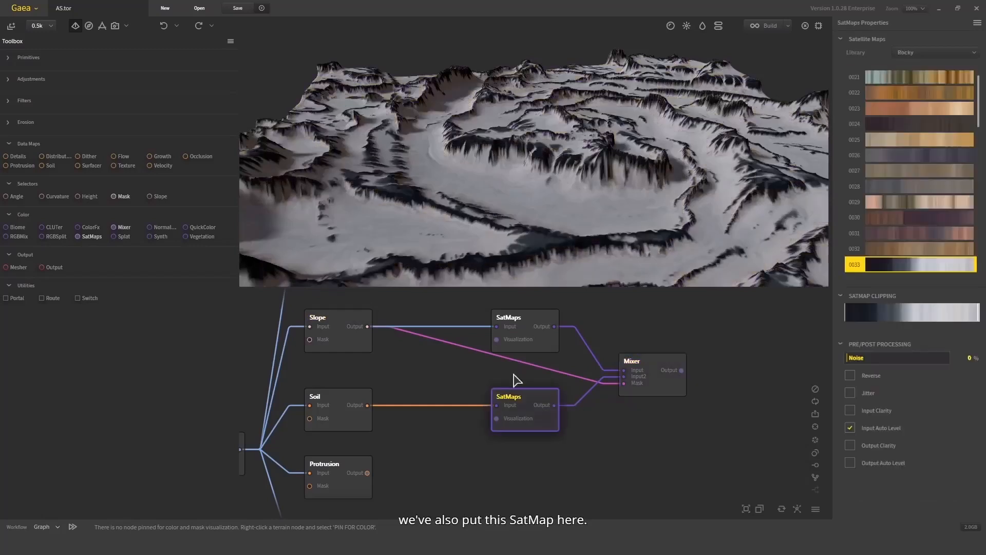
left_click(652, 373)
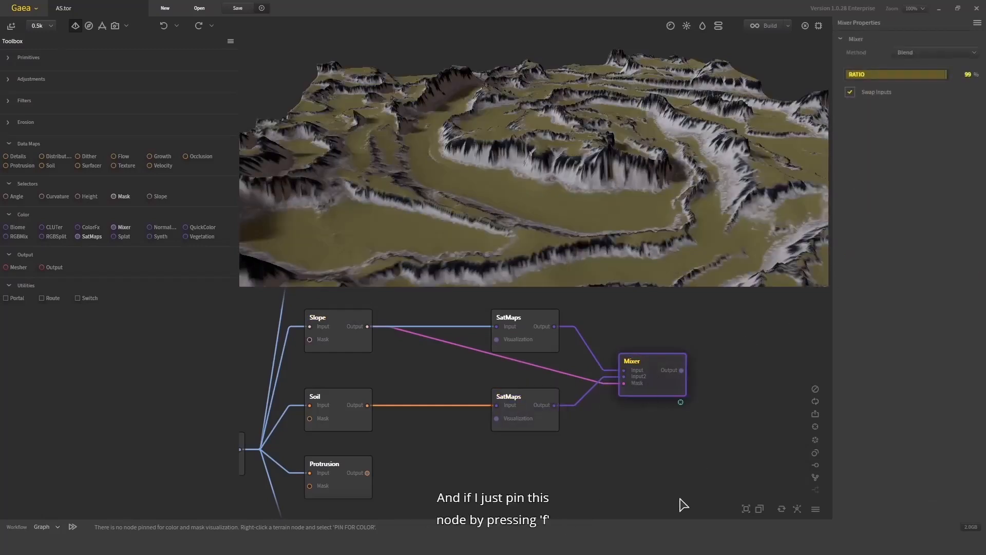
- Choose Rocky gradient 0016 for the SatMaps node fed by Soil
left_click(517, 398)
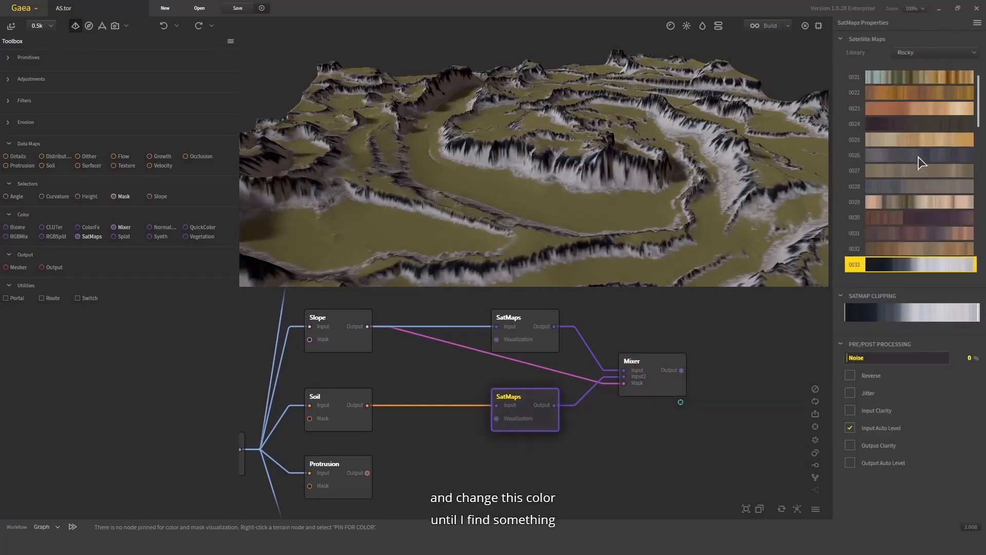
left_click(916, 222)
scroll(918, 132, "up", 3)
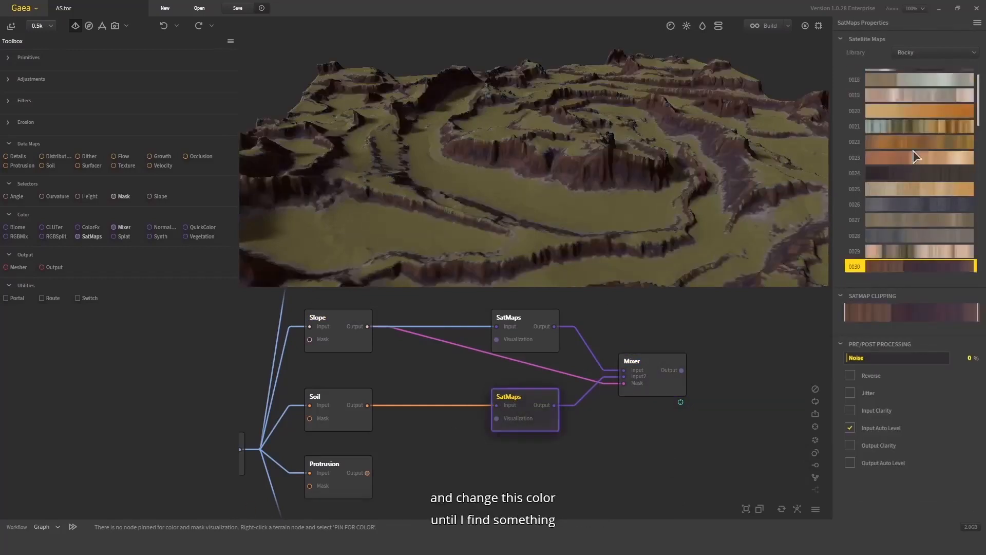
left_click(918, 123)
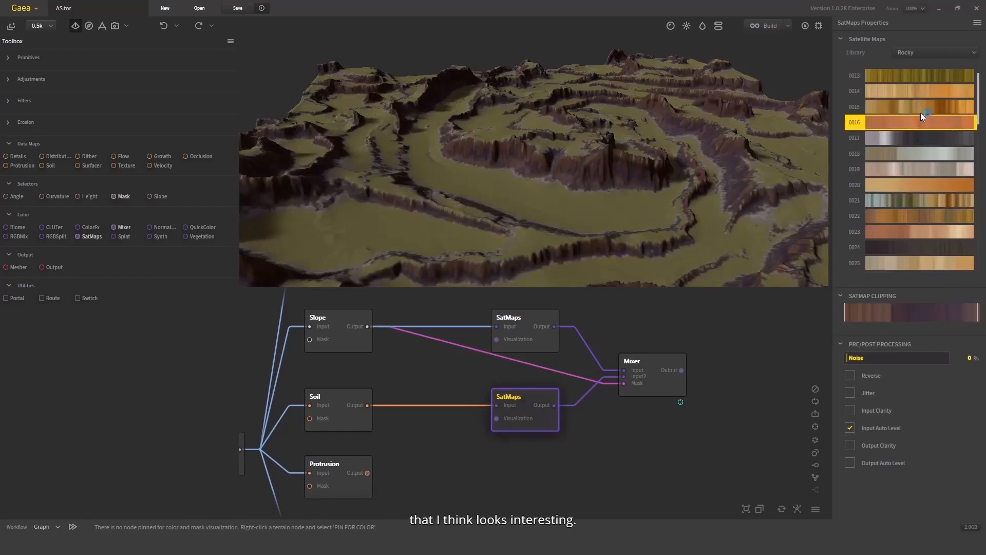
scroll(617, 152, "down", 5)
scroll(617, 178, "up", 4)
left_click_drag(611, 143, 579, 263)
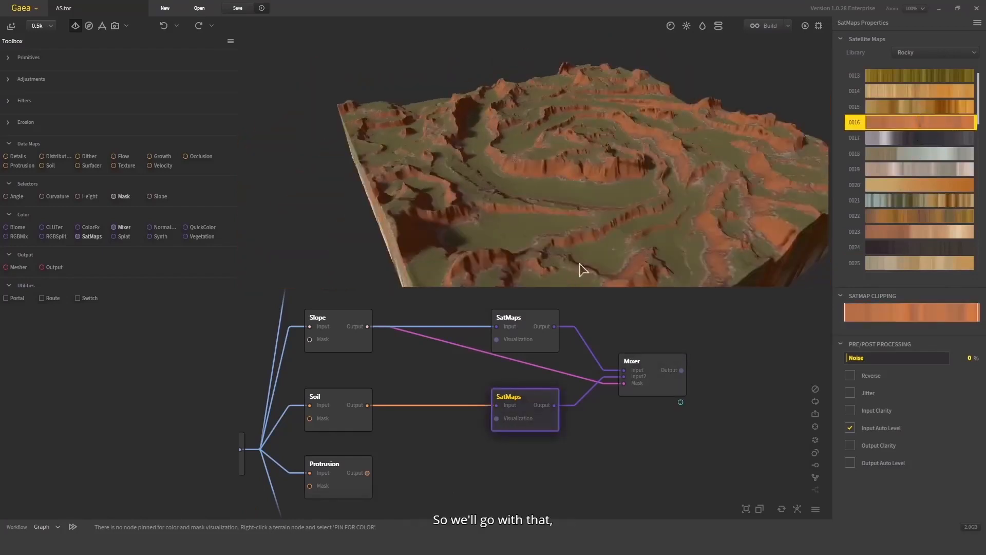
- Try several Rocky gradients for the SatMaps node fed by Slope
left_click(545, 330)
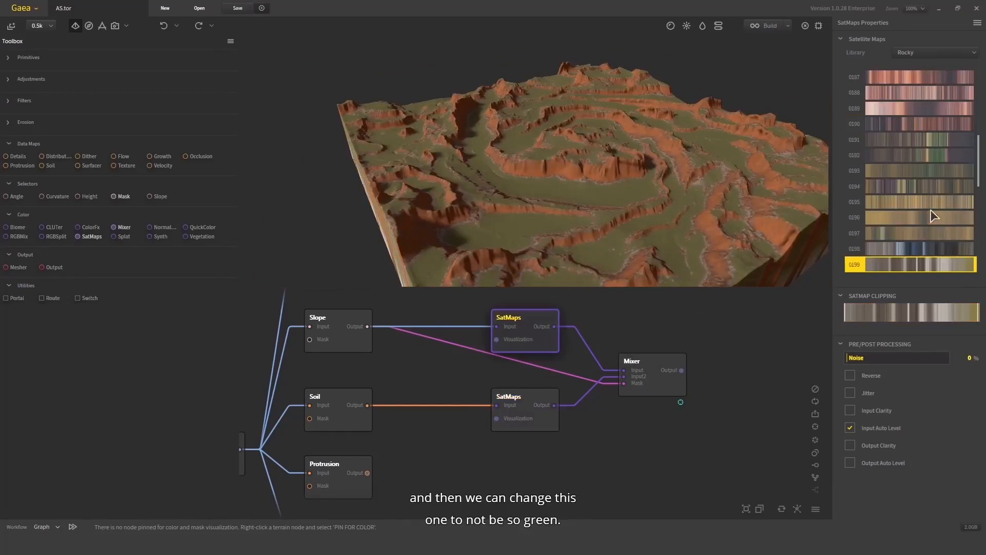
scroll(932, 211, "up", 3)
left_click(929, 172)
scroll(928, 128, "down", 1)
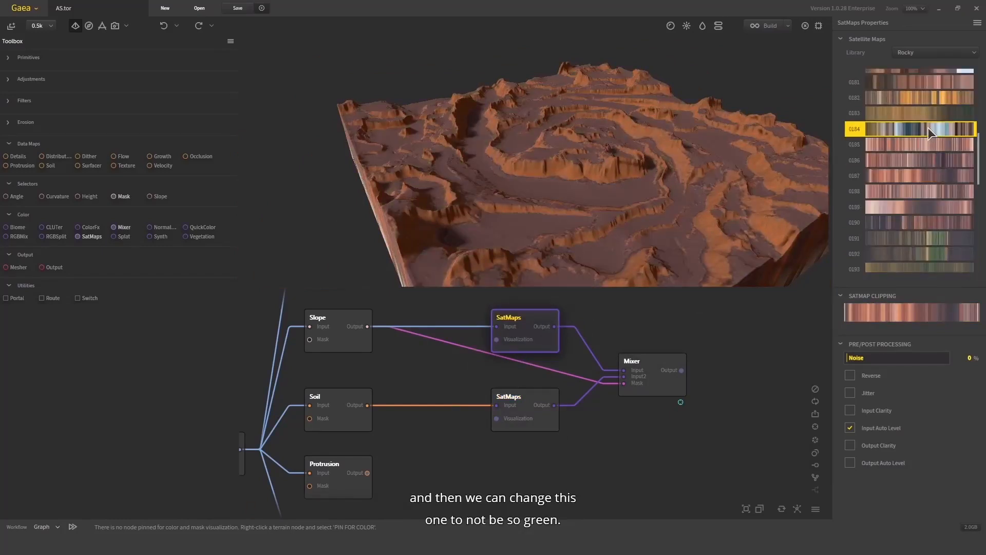
left_click(933, 97)
- Switch the Slope SatMaps library to Sandy and choose gradient 0164 after trying others
left_click(930, 53)
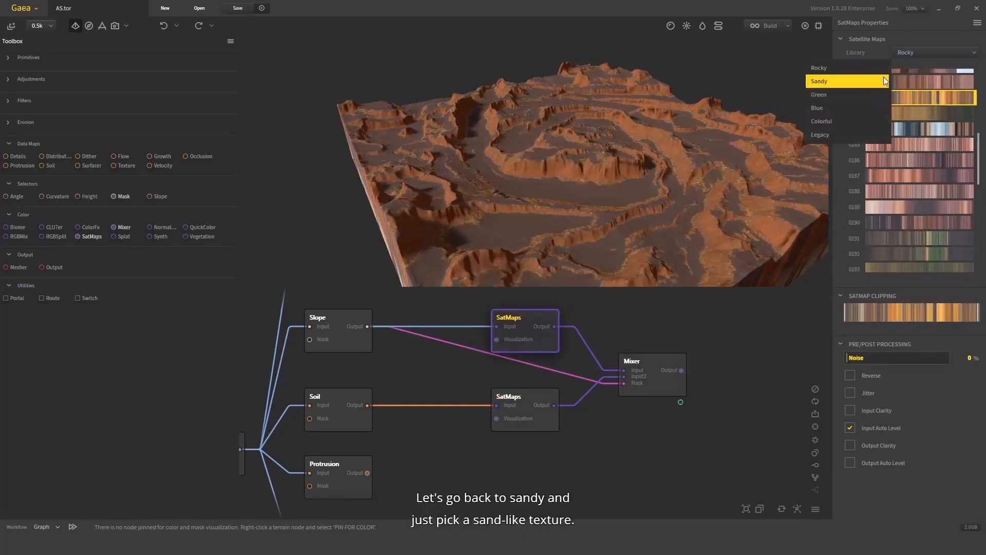
left_click(848, 80)
left_click(911, 222)
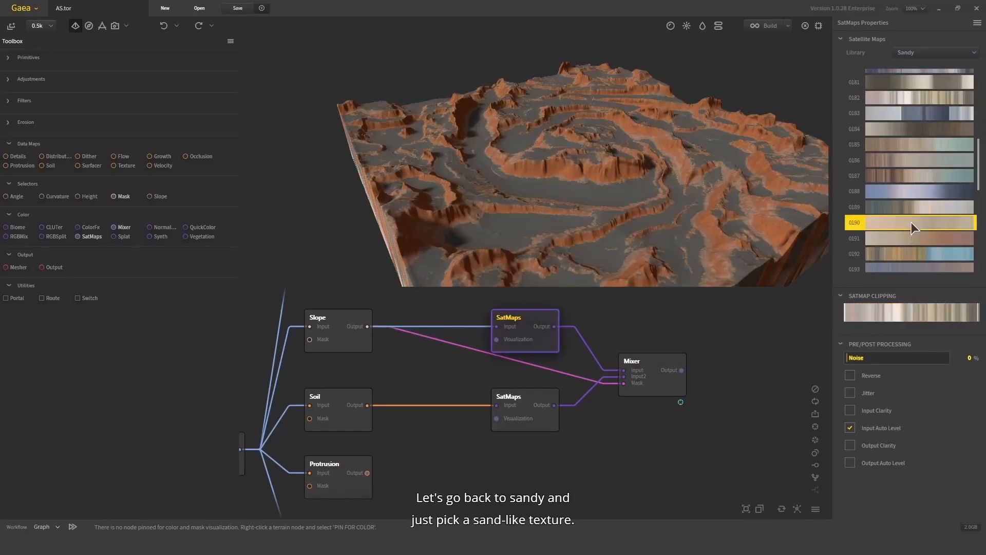
left_click_drag(649, 193, 619, 178)
scroll(918, 217, "down", 3)
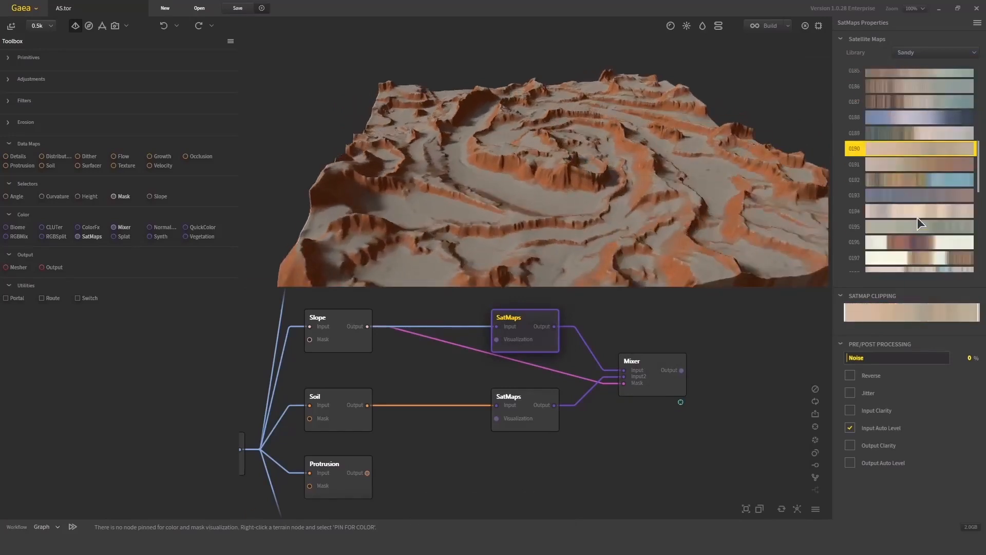
scroll(918, 218, "up", 8)
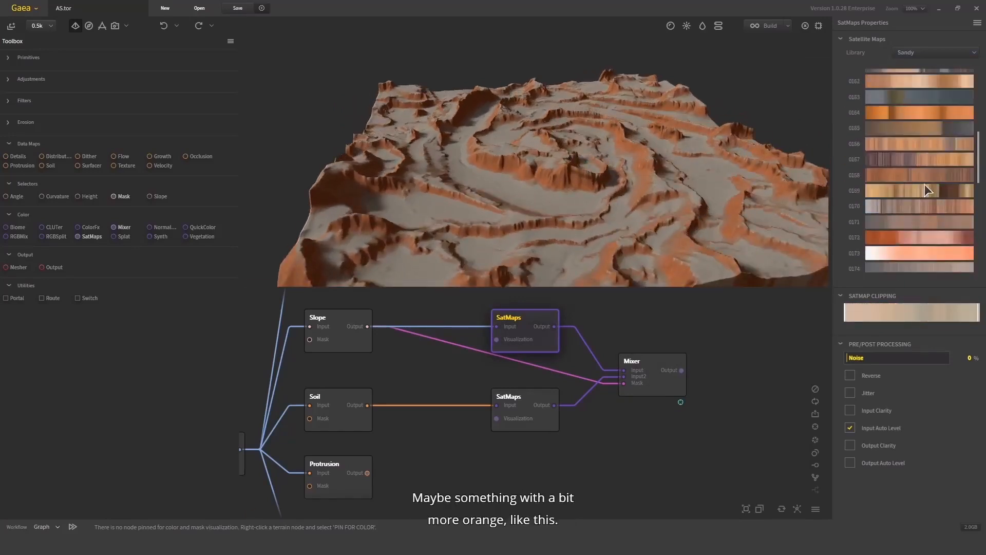
left_click(920, 251)
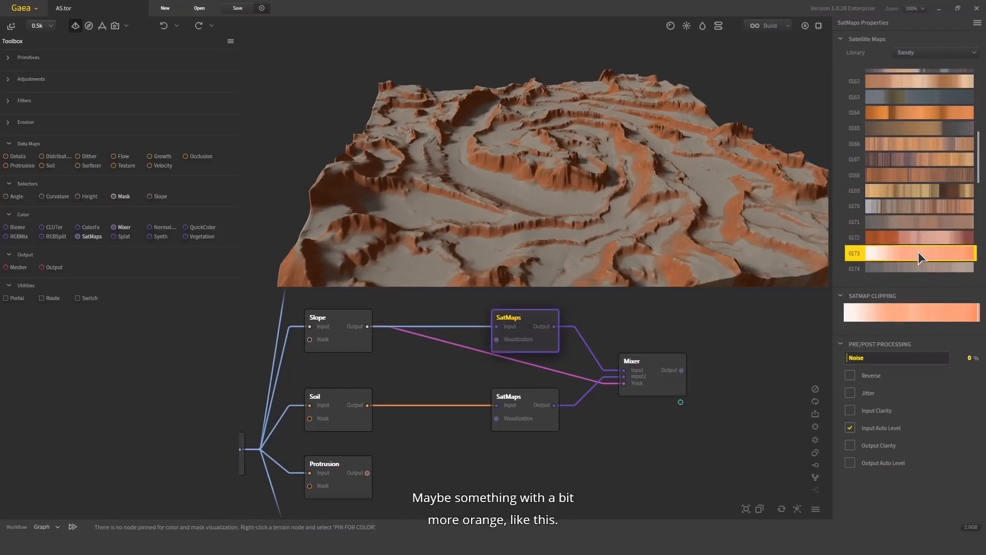
scroll(918, 231, "up", 2)
left_click(911, 211)
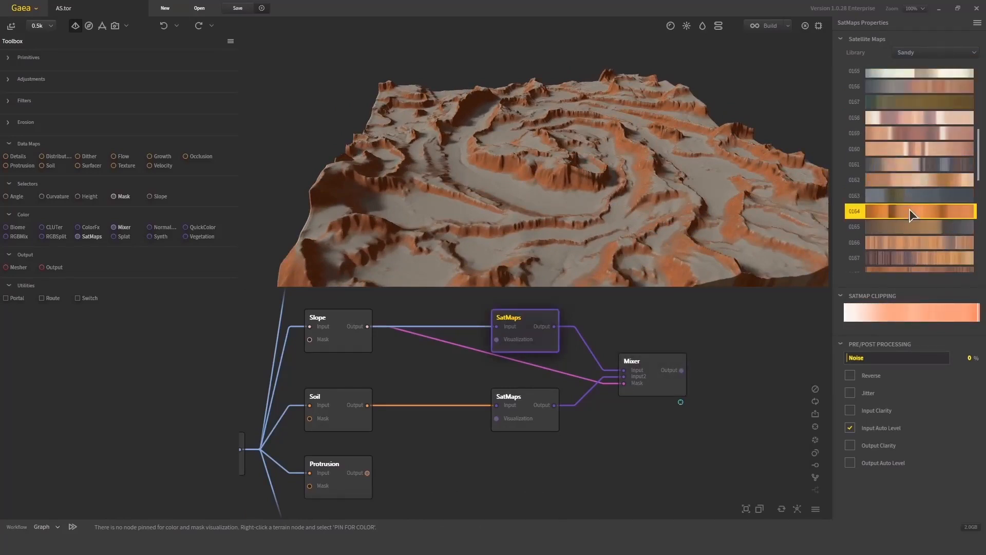
- Force a refresh to rebuild the graph's nodes
left_click(638, 366)
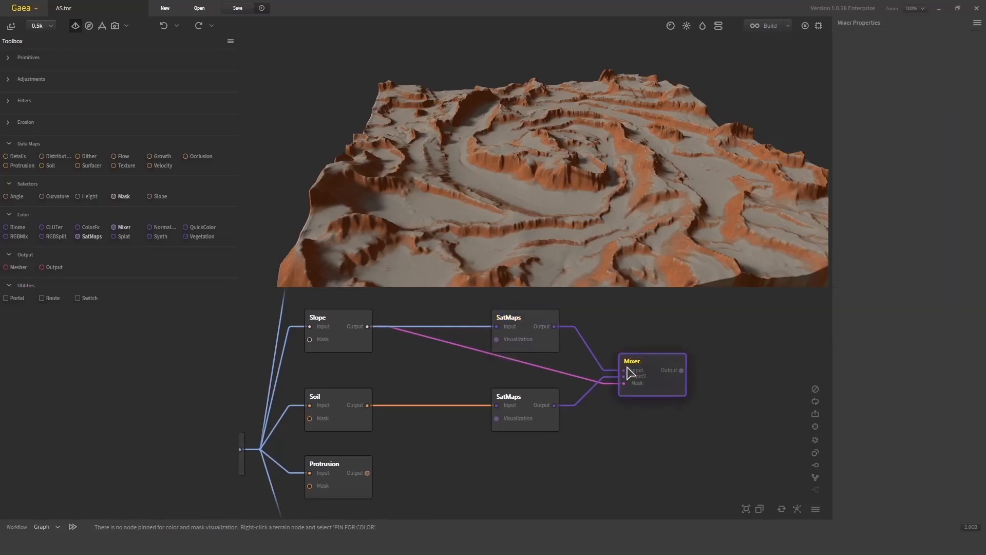
left_click(550, 344)
left_click(341, 341)
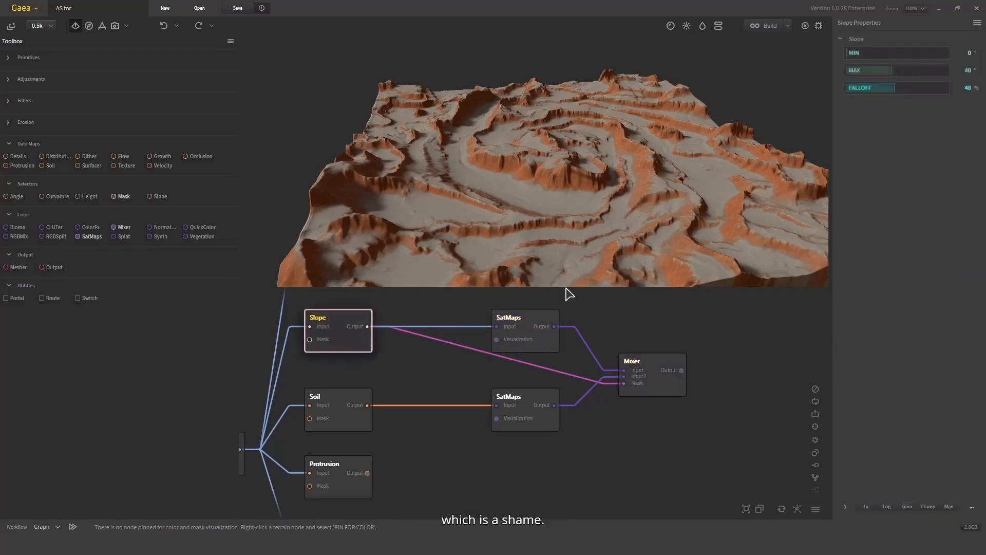
left_click_drag(565, 293, 627, 218)
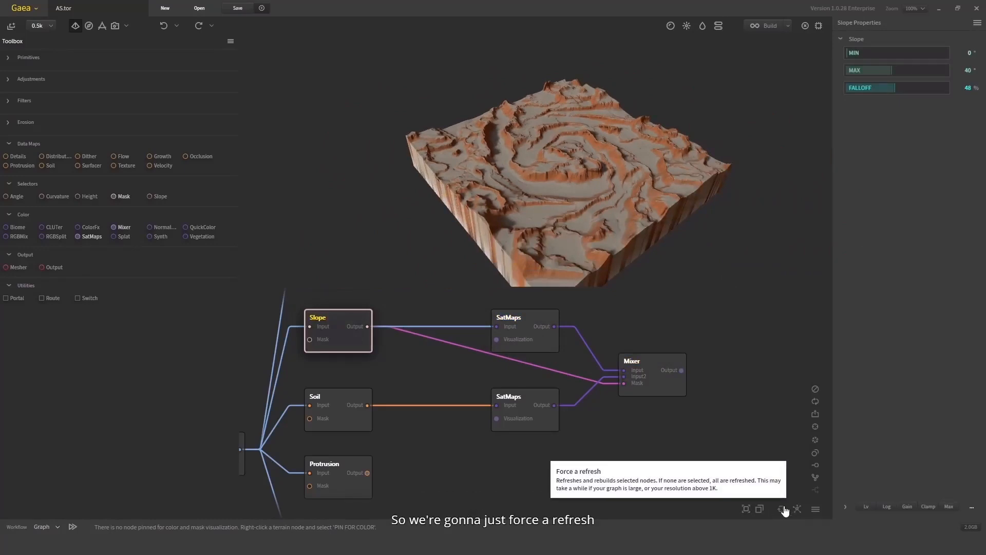
left_click(759, 509)
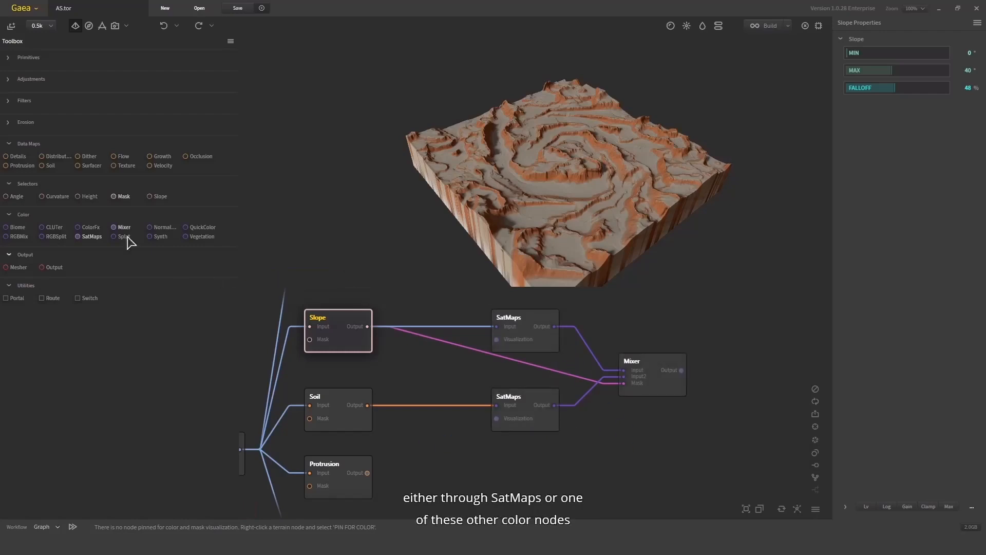
- Inspect the AutoLevel and Slope nodes in the graph and terrain preview
left_click(656, 375)
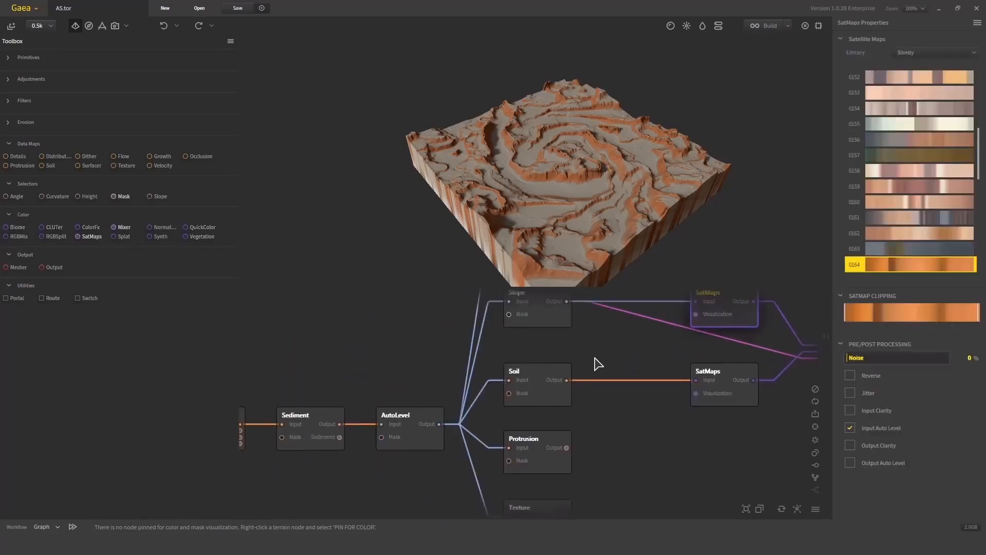
scroll(594, 363, "down", 2)
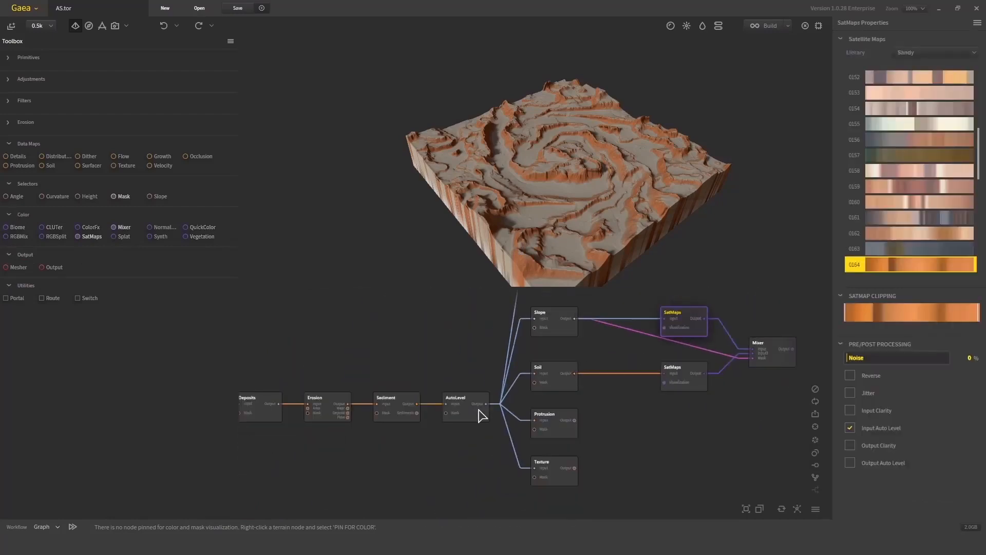
left_click(479, 412)
middle_click_drag(597, 342, 571, 369)
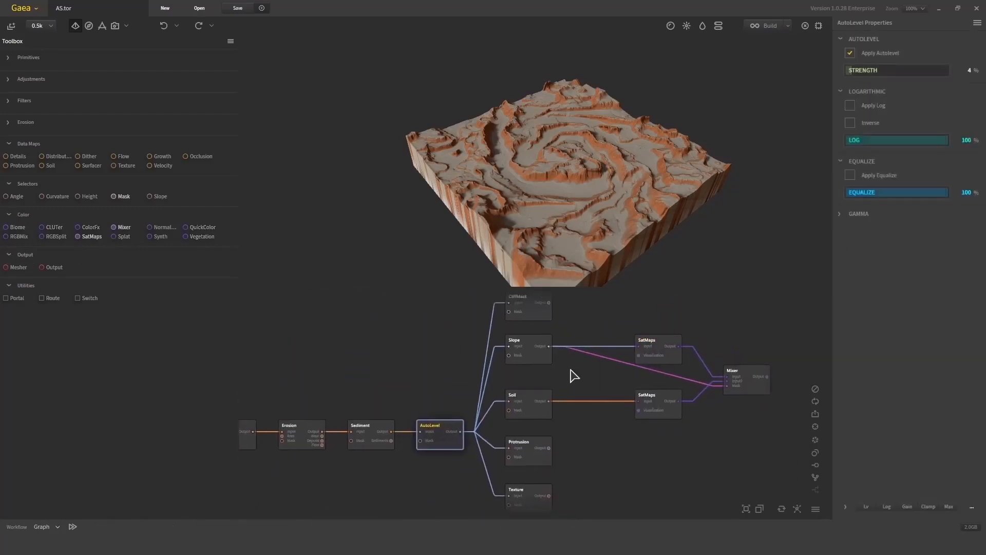
left_click(546, 356)
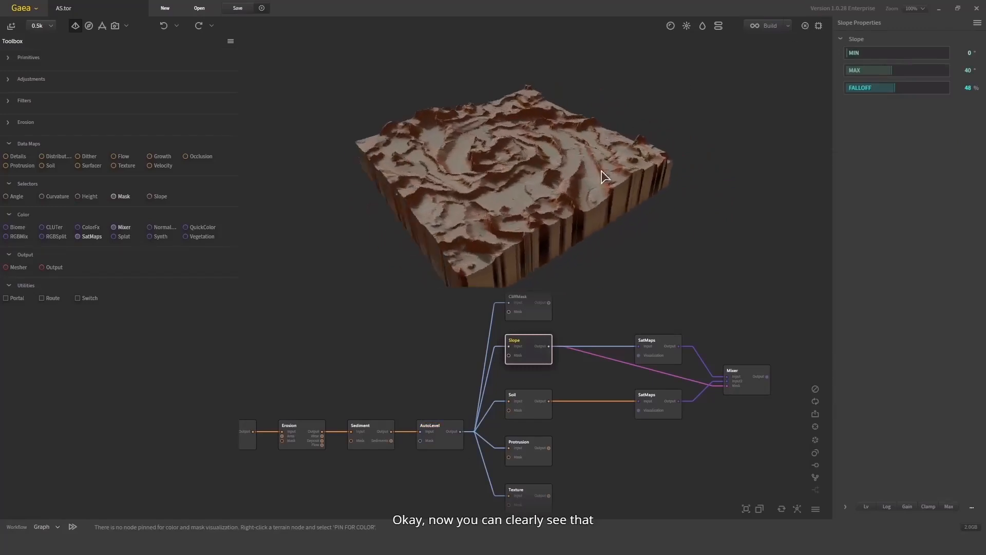
left_click_drag(604, 177, 658, 192)
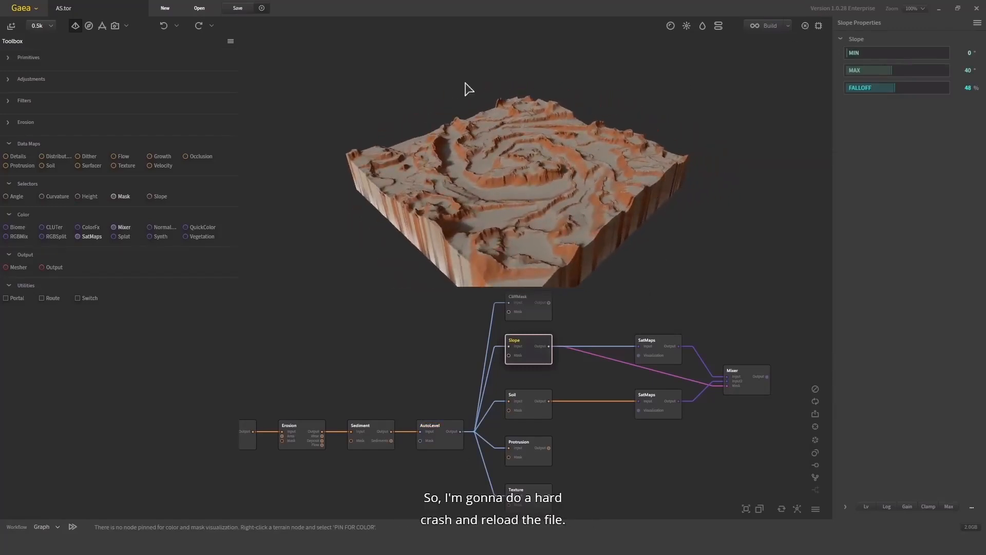
- Save the file and reload it
left_click(238, 4)
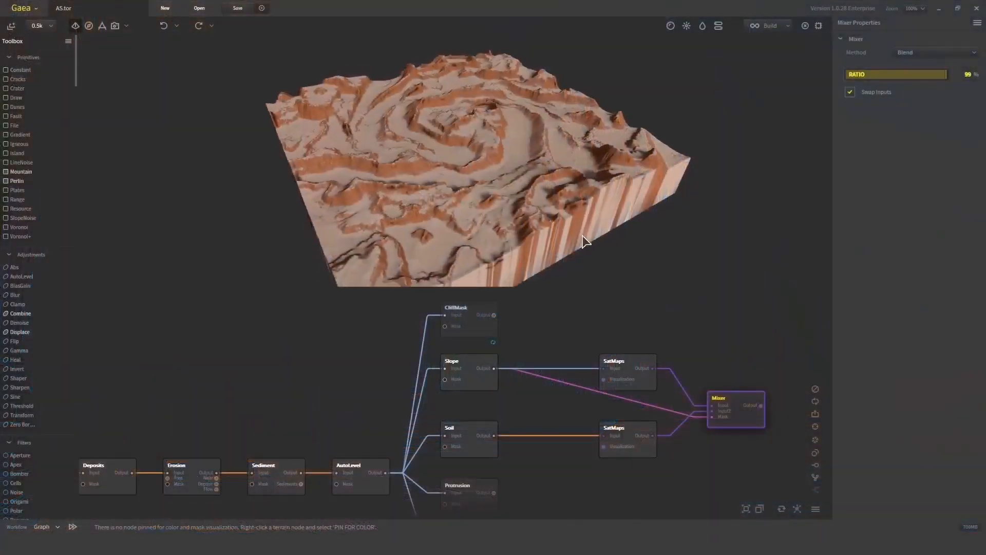
left_click_drag(586, 242, 486, 164)
scroll(389, 223, "up", 3)
left_click_drag(389, 222, 724, 174)
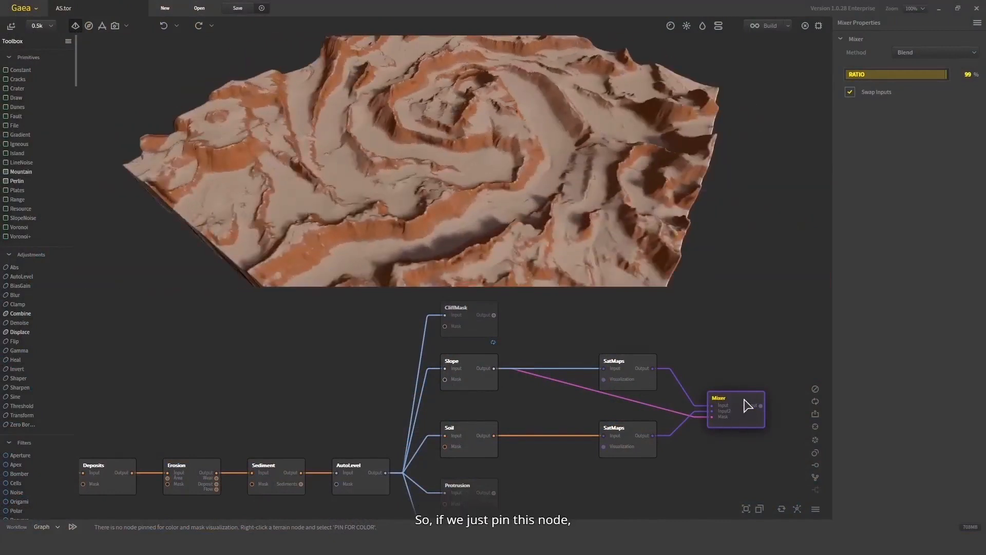
- Switch the Slope SatMaps gradient to Sandy 0158 after trying 0157
left_click(635, 369)
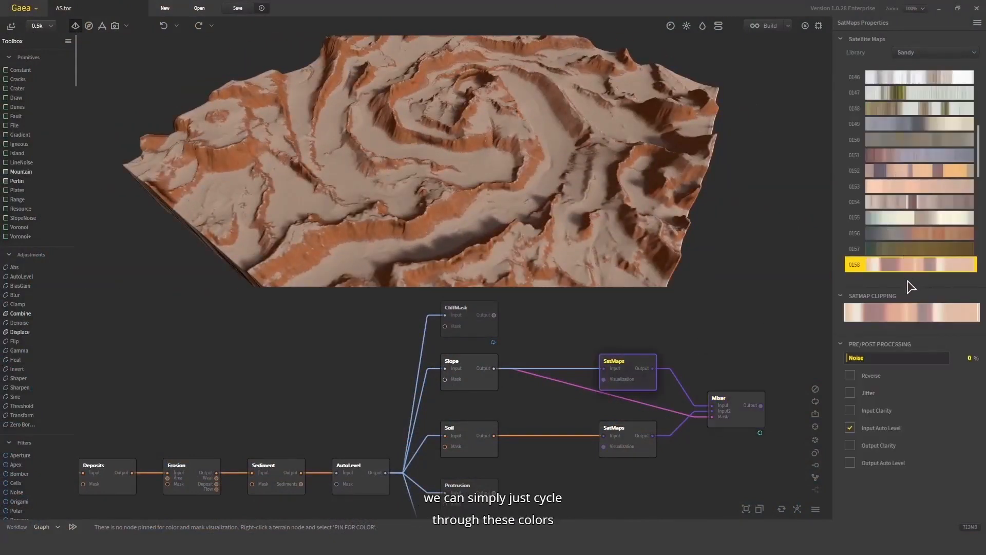
left_click(917, 247)
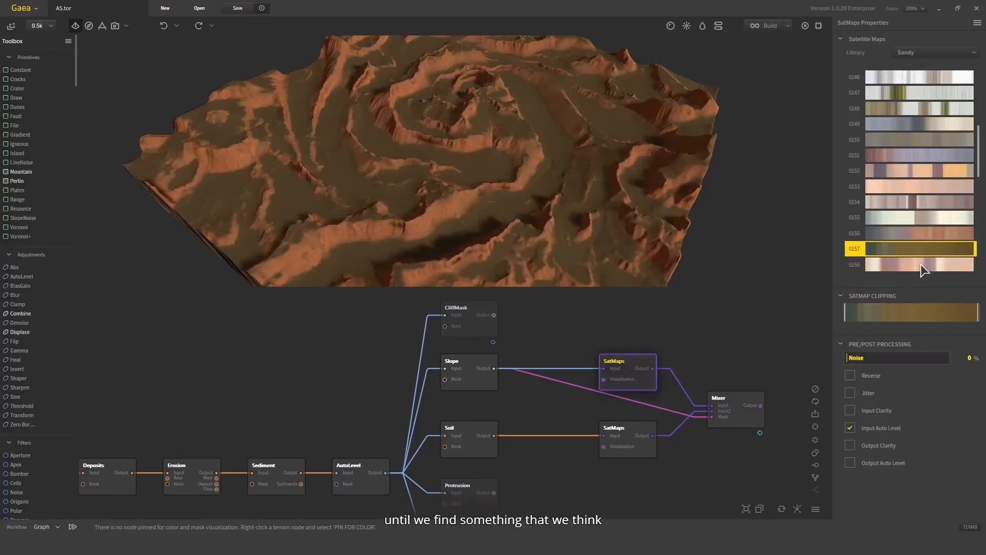
left_click(921, 266)
left_click_drag(559, 199, 668, 184)
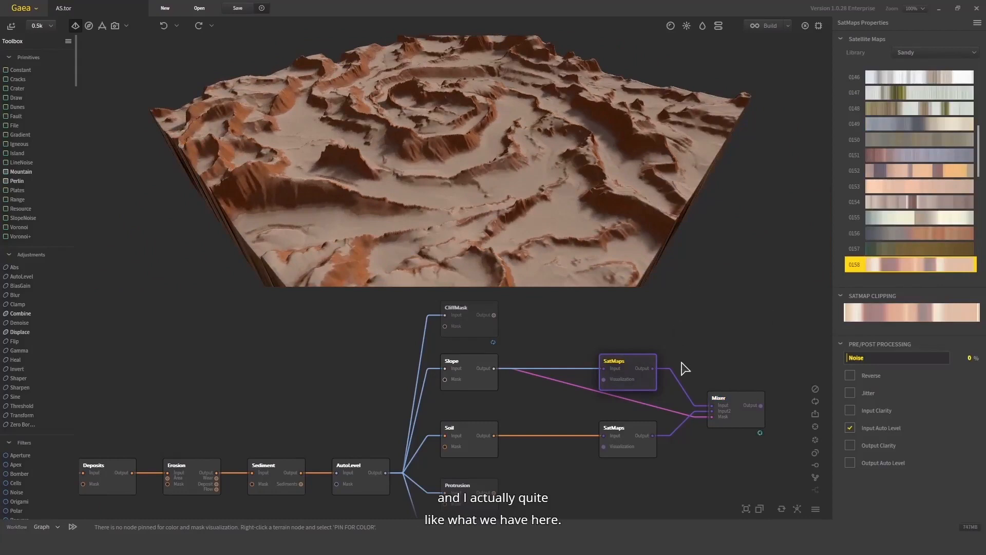
- Add a new SatMaps node and connect the Protrusion output to its input
middle_click_drag(682, 362, 590, 335)
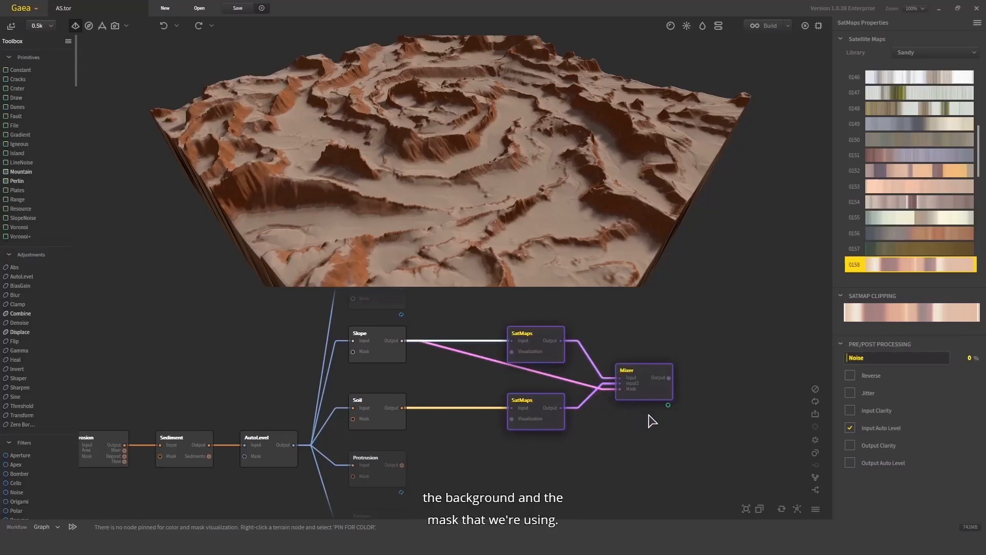
scroll(663, 427, "down", 1)
left_click(682, 451)
middle_click_drag(717, 422, 582, 374)
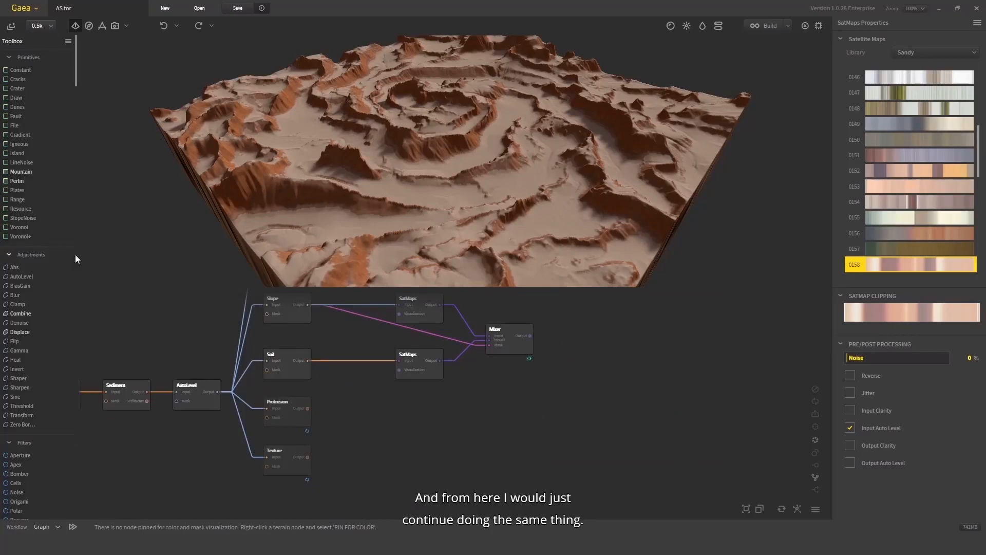
left_click_drag(76, 253, 220, 224)
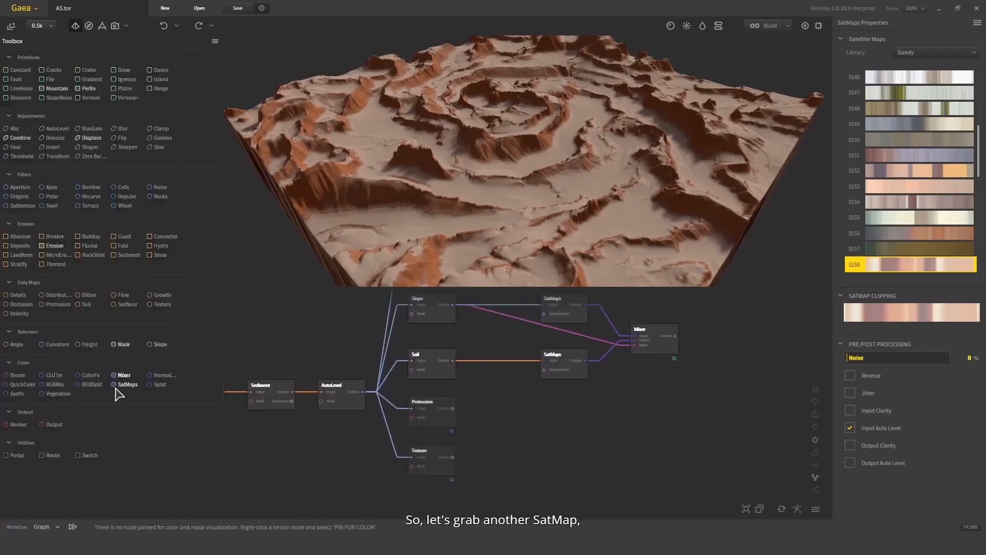
left_click_drag(116, 388, 531, 419)
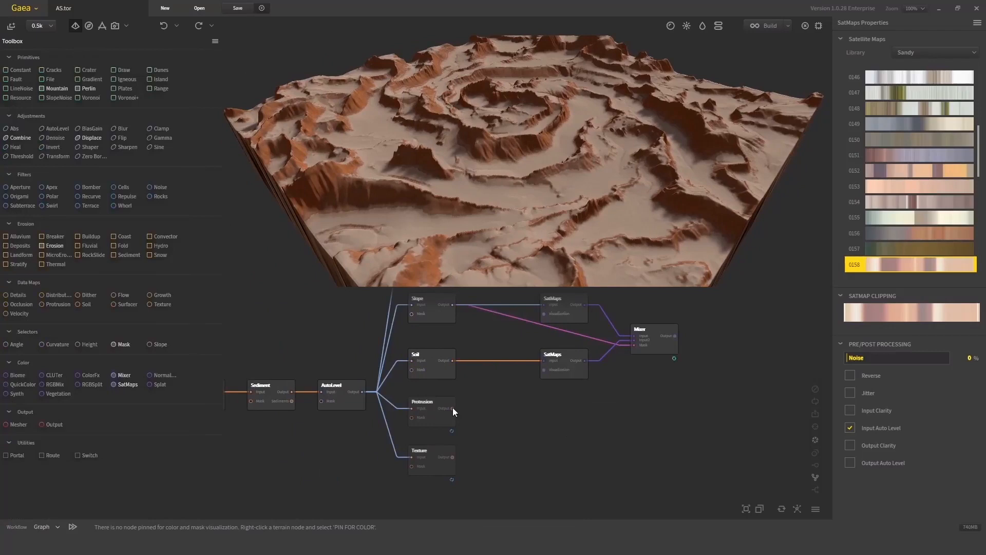
left_click_drag(452, 408, 577, 425)
left_click_drag(582, 417, 553, 406)
- Add a second Mixer fed by the first Mixer and the Protrusion SatMaps, masked by Protrusion, and pin it
left_click_drag(135, 377, 718, 365)
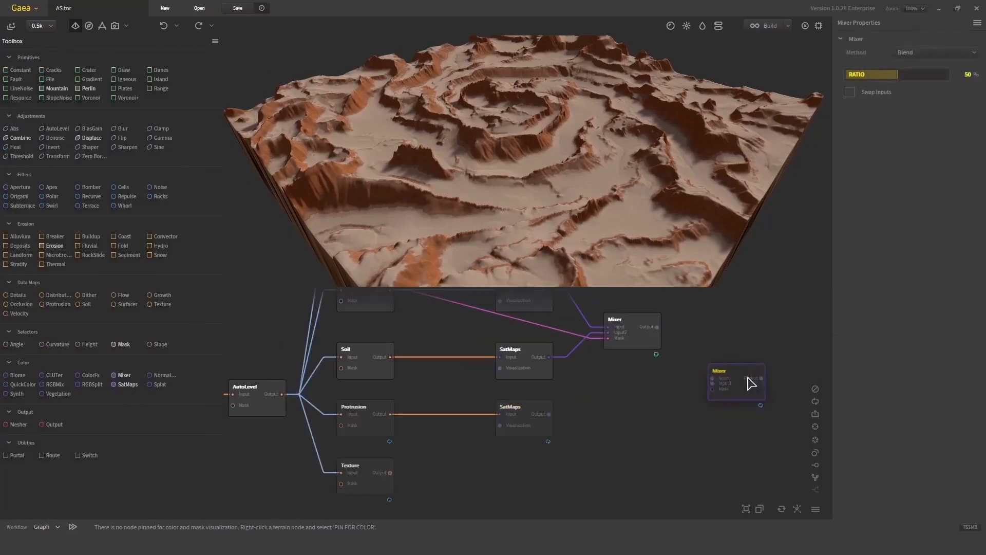
scroll(730, 380, "up", 1)
left_click_drag(712, 383, 657, 327)
left_click_drag(717, 381, 549, 414)
left_click_drag(390, 414, 749, 419)
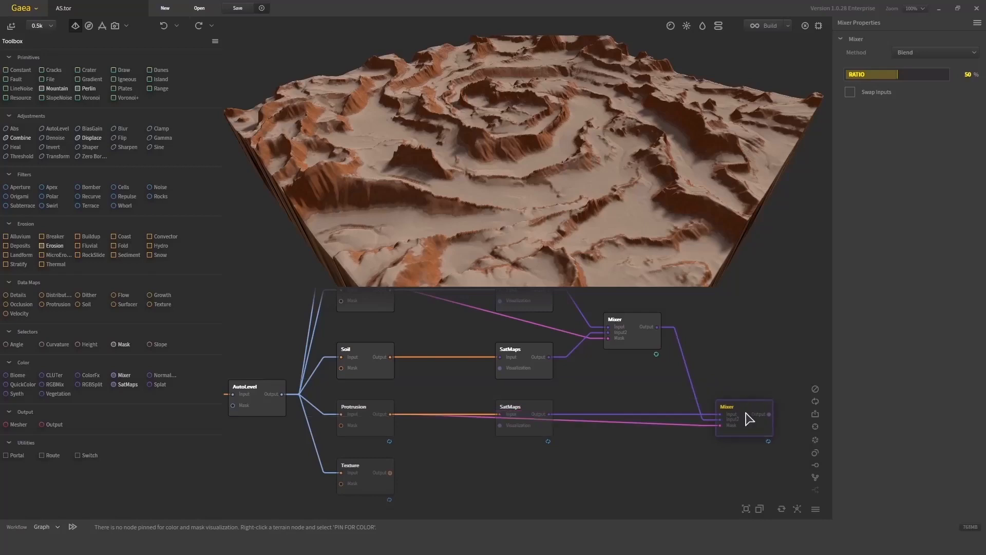
middle_click_drag(746, 370, 713, 389)
key("f")
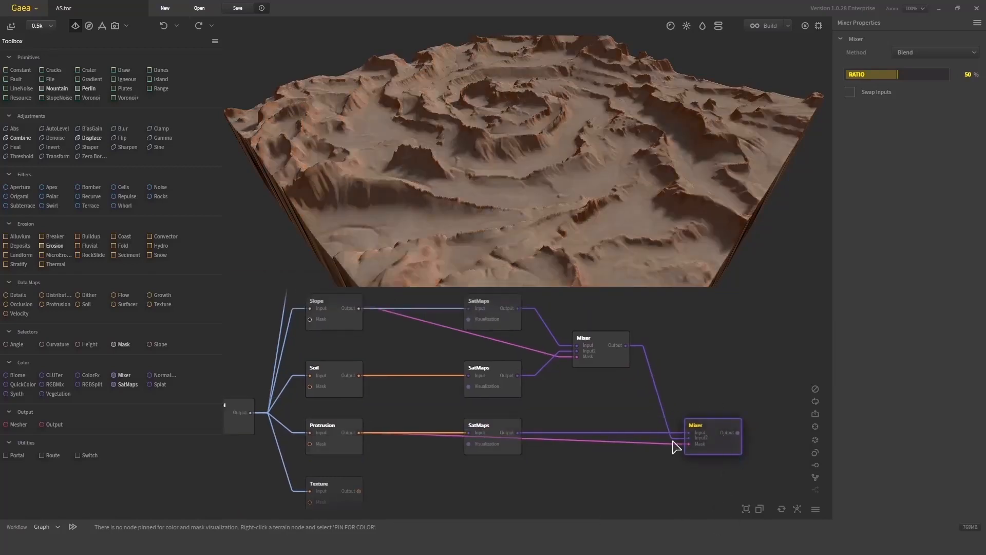
- Set the Protrusion SatMaps gradient to Rocky 0070
left_click(321, 441)
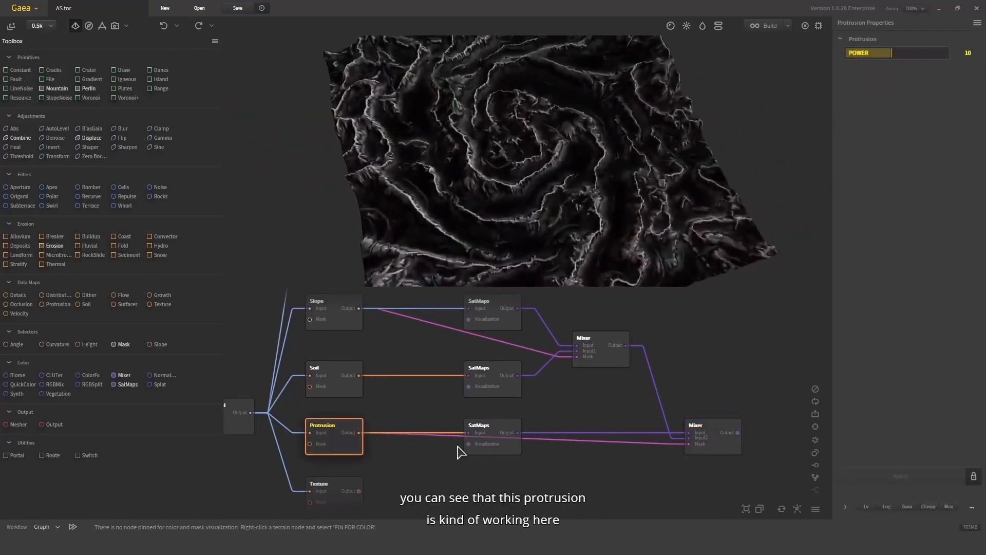
left_click(512, 447)
left_click_drag(636, 174, 651, 141)
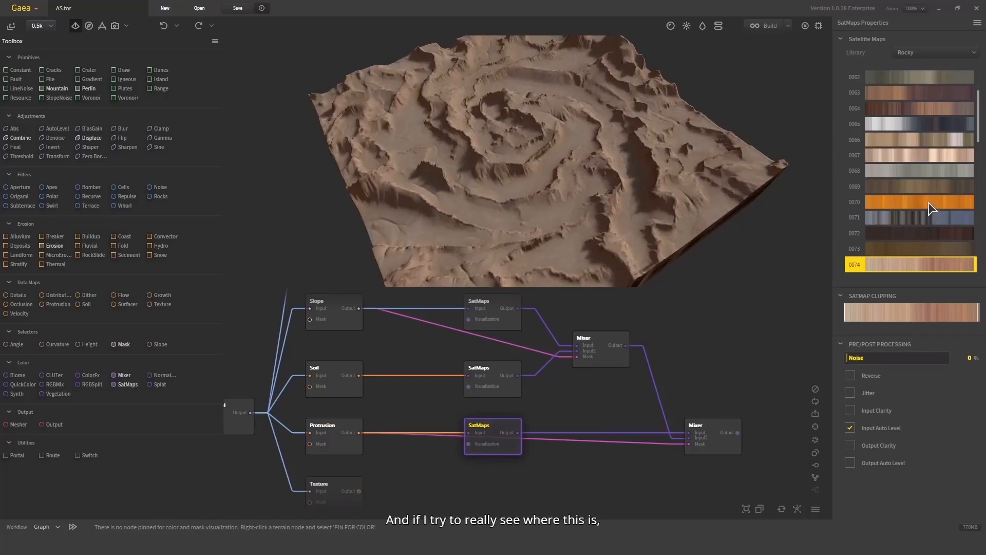
left_click(691, 437)
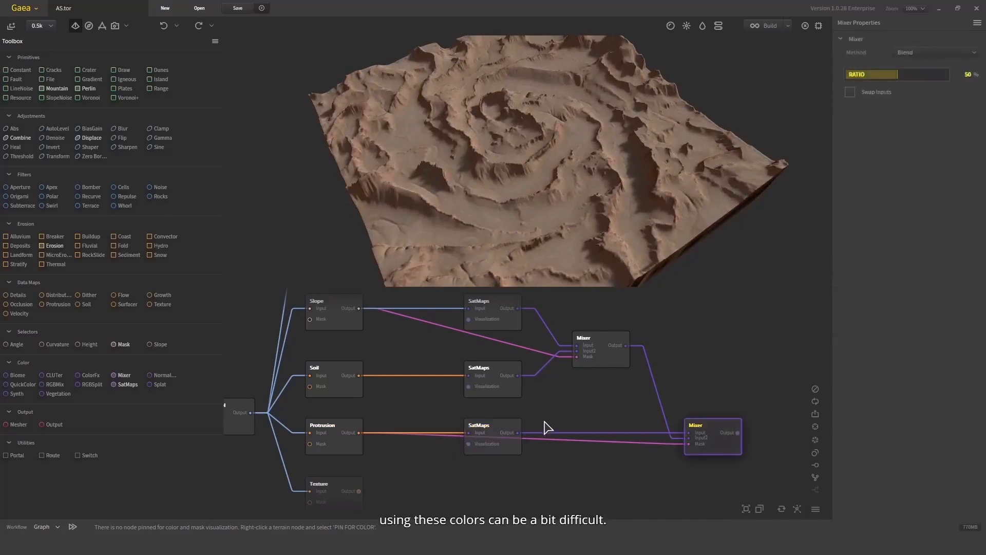
left_click(478, 436)
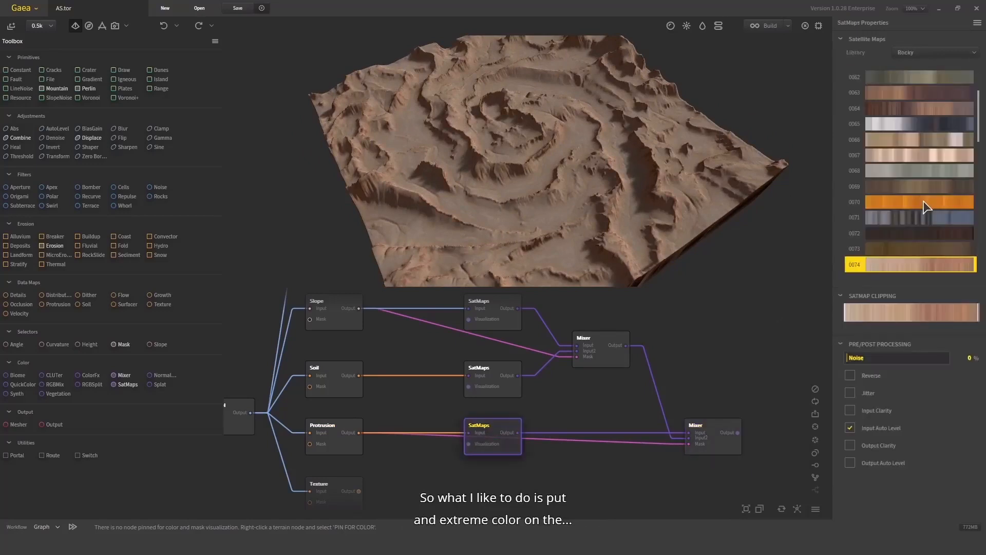
left_click(938, 206)
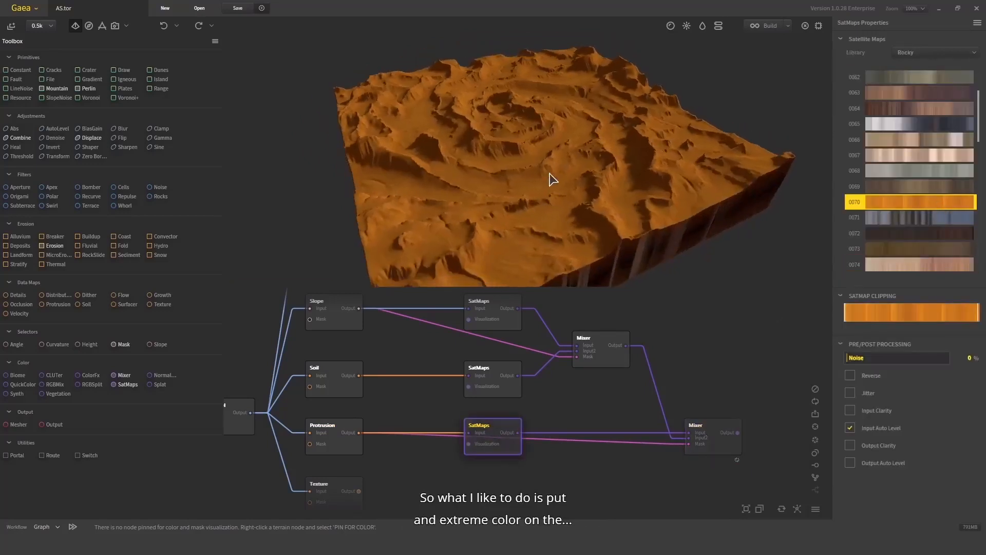
- Set the second Mixer's ratio to 100%
left_click(721, 436)
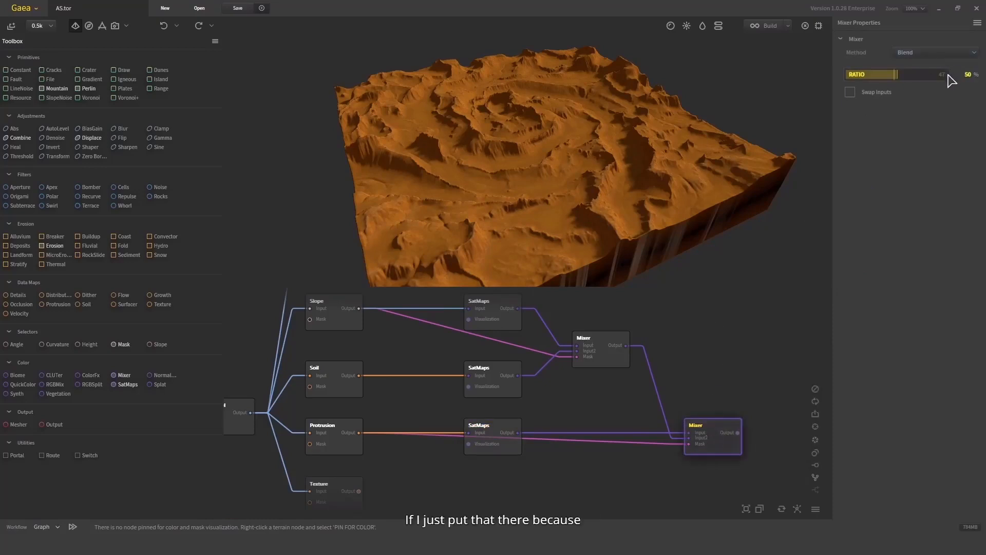
left_click_drag(951, 79, 946, 78)
left_click_drag(738, 147, 713, 154)
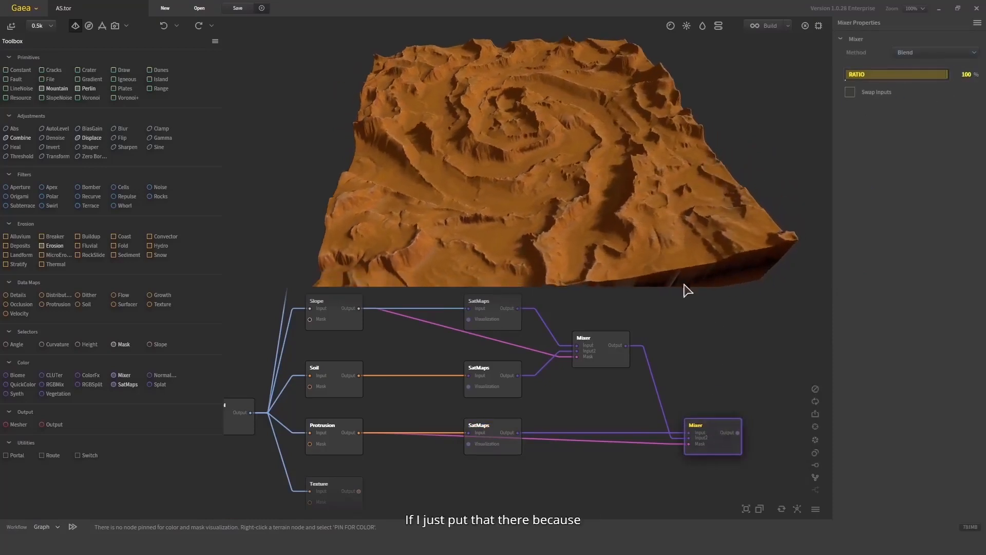
left_click_drag(558, 157, 577, 194)
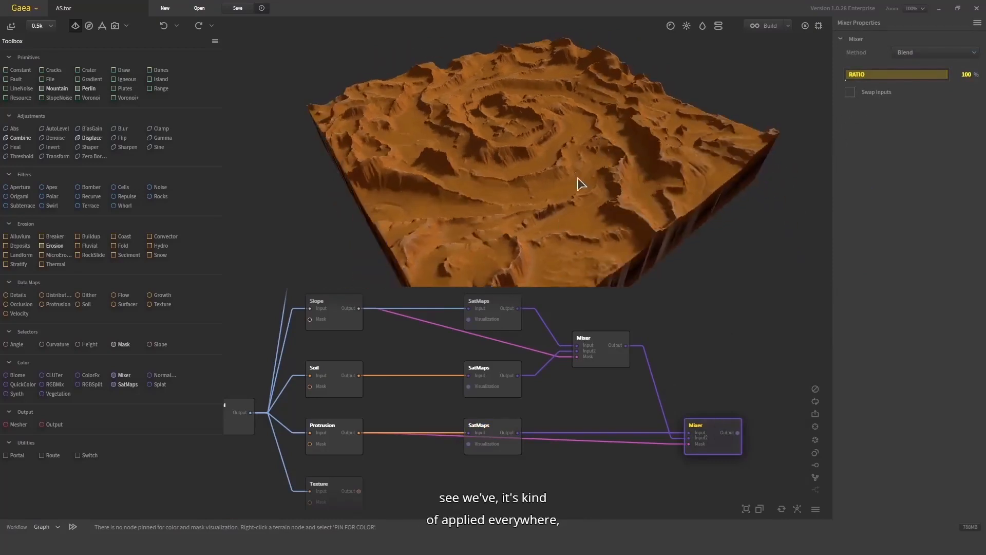
- Toggle the second Mixer's Swap Inputs on and back off while comparing the nodes
left_click(850, 95)
left_click_drag(658, 142, 588, 170)
scroll(587, 140, "up", 5)
left_click(612, 351)
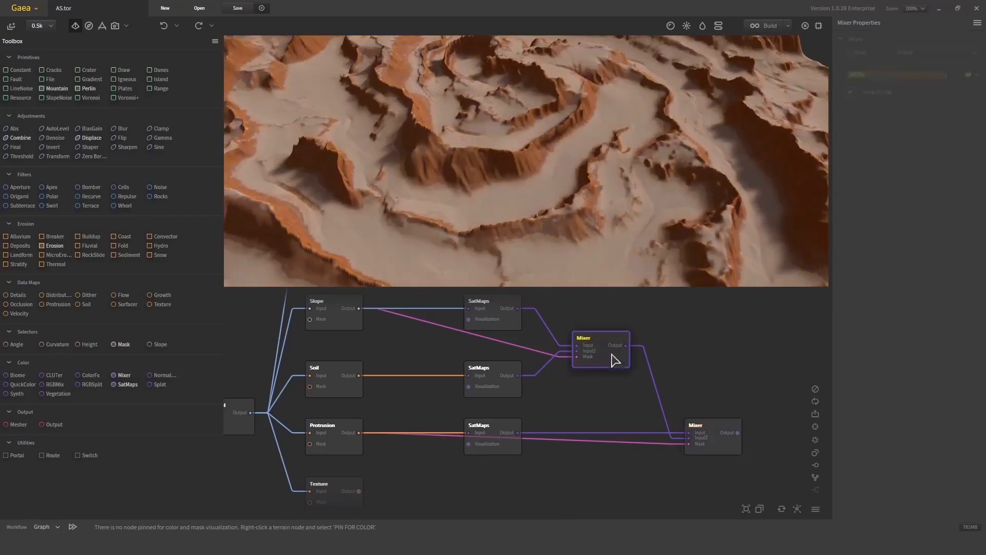
left_click(721, 428)
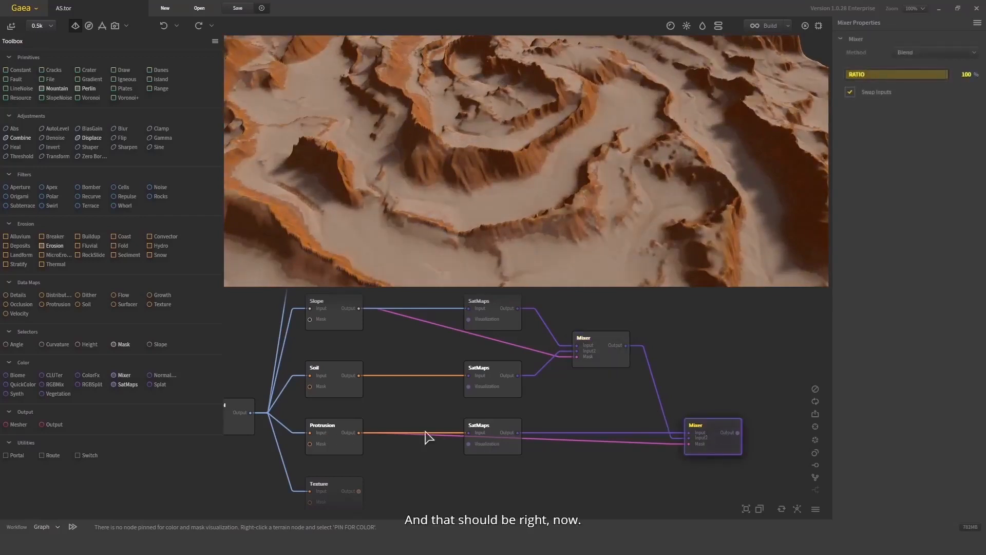
left_click(346, 430)
left_click(718, 427)
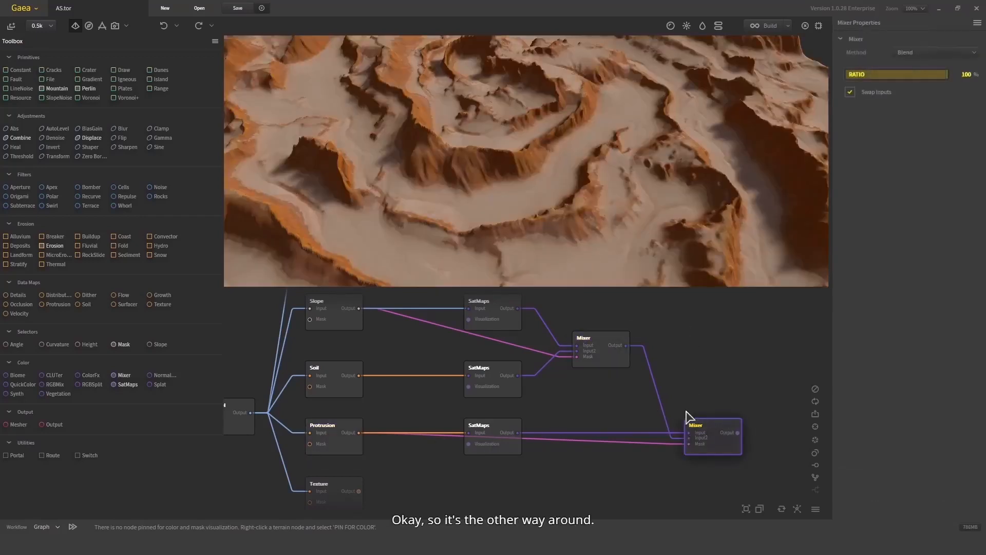
left_click(884, 95)
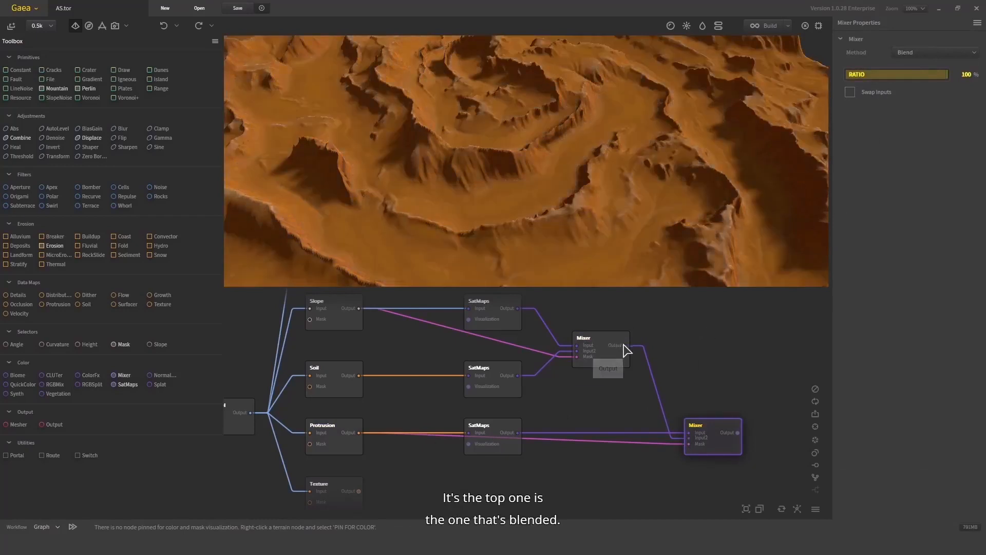
- Rewire the second Mixer so the first Mixer and the Protrusion SatMaps swap input slots
left_click_drag(627, 345, 517, 433)
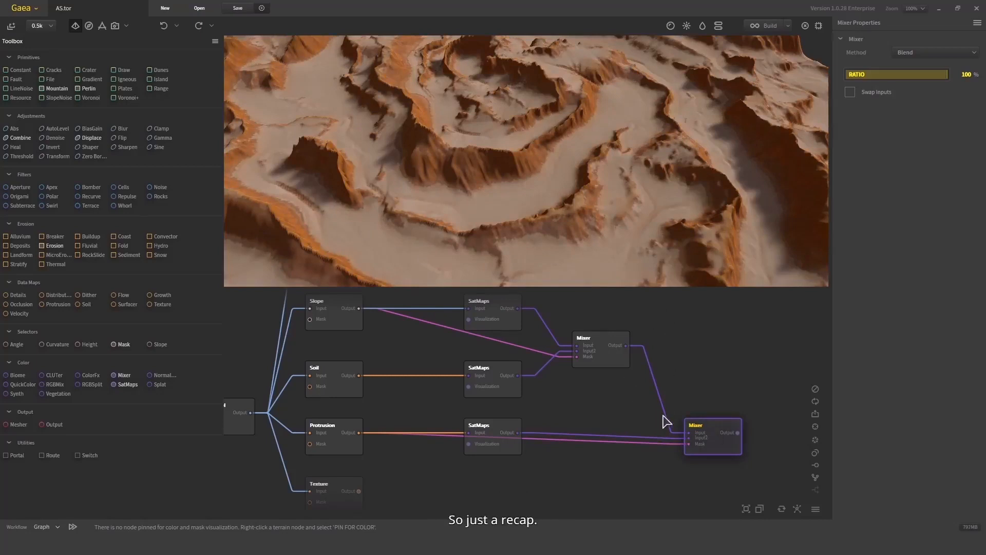
left_click_drag(702, 370, 645, 325)
scroll(660, 409, "up", 1)
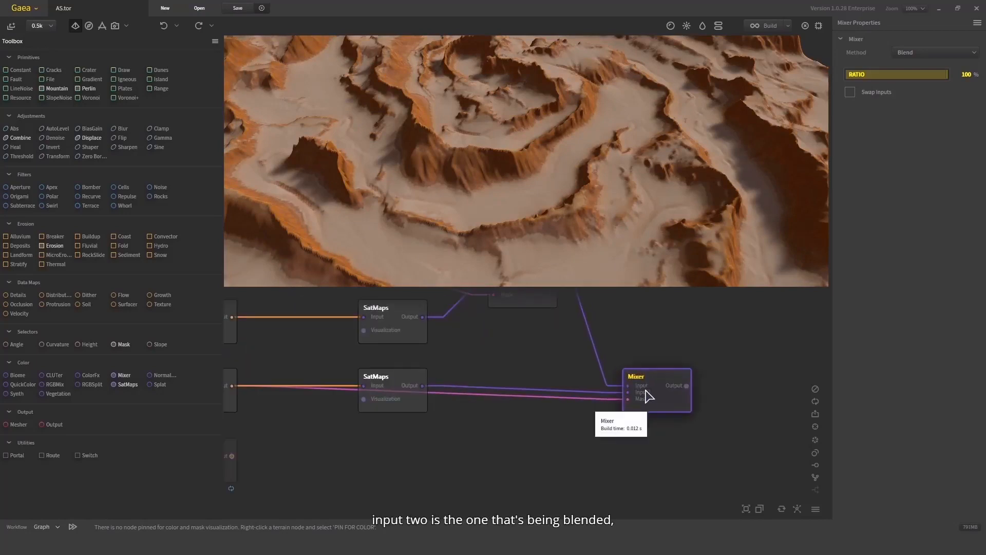
left_click_drag(584, 367, 699, 369)
scroll(529, 431, "down", 3)
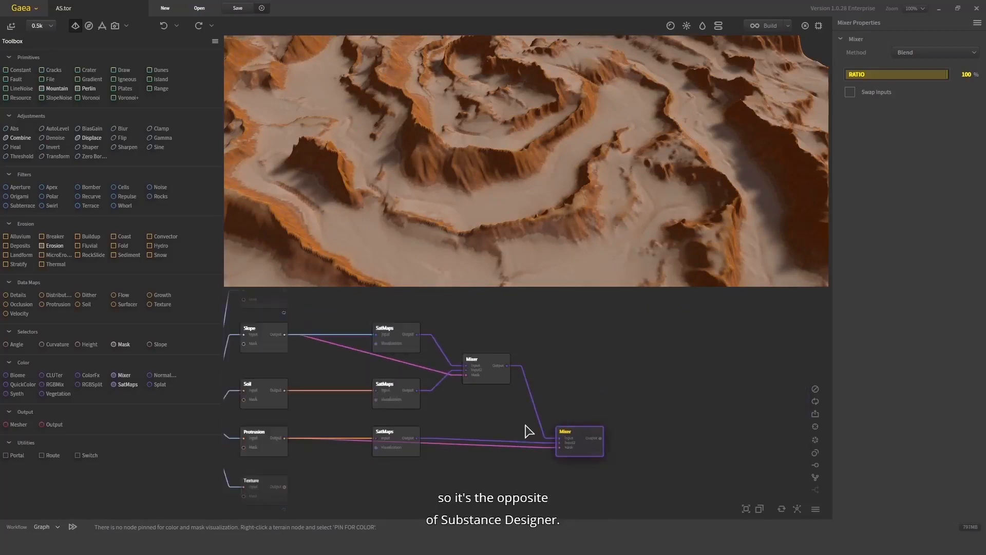
scroll(531, 135, "down", 5)
left_click_drag(531, 135, 516, 123)
scroll(455, 131, "up", 5)
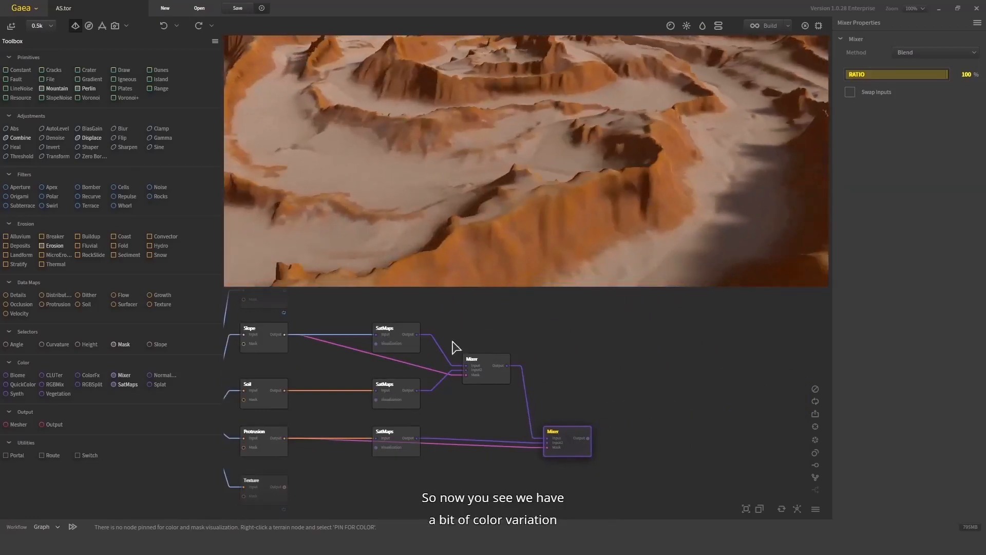
- Switch the Protrusion SatMaps gradient to Rocky 0067 after trying 0062
left_click(397, 443)
left_click(922, 140)
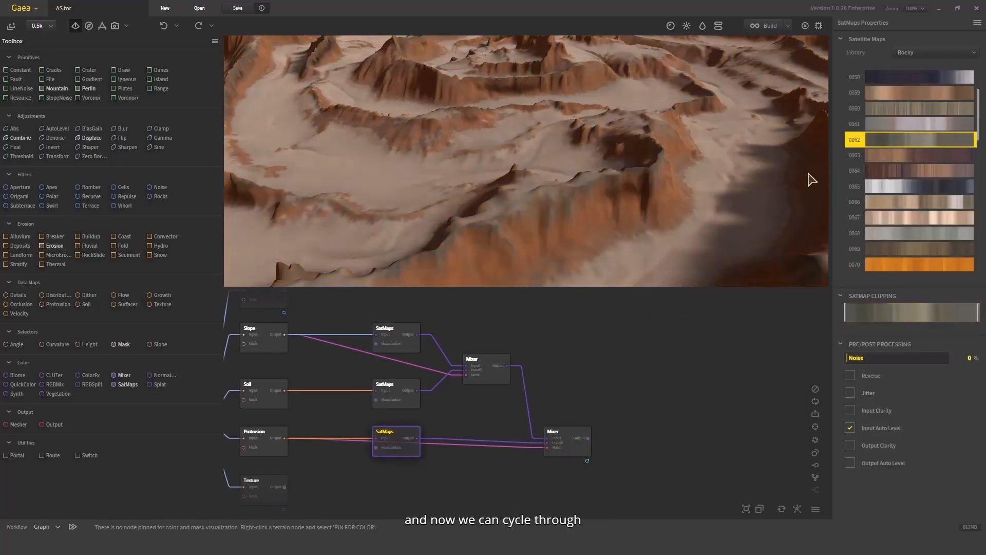
left_click(940, 217)
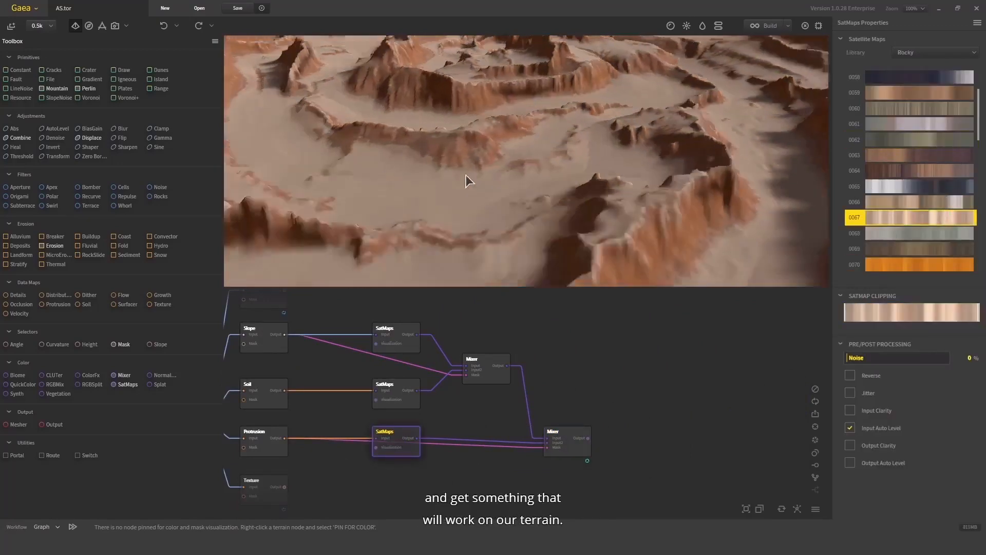
scroll(467, 176, "down", 4)
left_click_drag(466, 175, 513, 149)
scroll(525, 156, "up", 3)
left_click_drag(600, 405, 606, 369)
left_click_drag(612, 212, 608, 189)
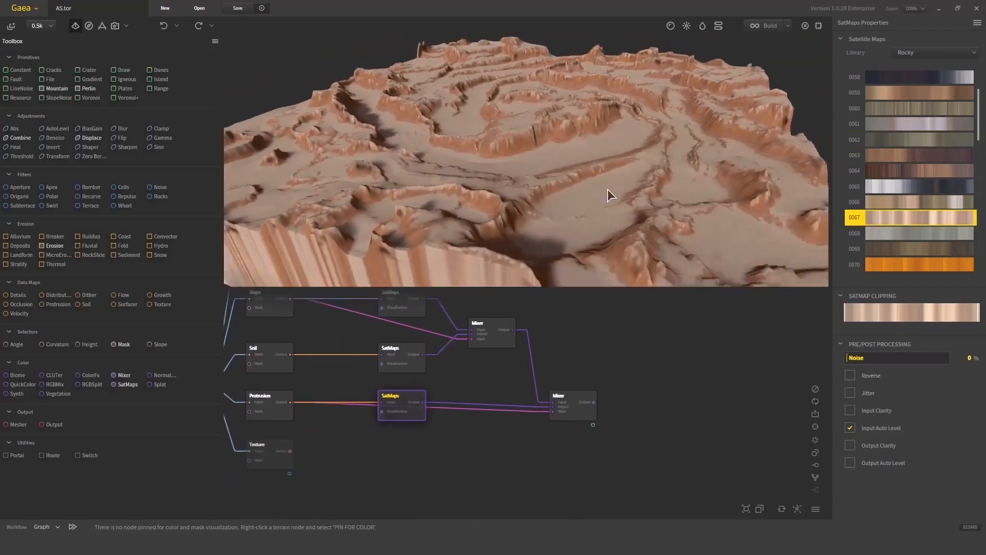
- Preview the Texture node's output on the terrain in the viewport
left_click(270, 460)
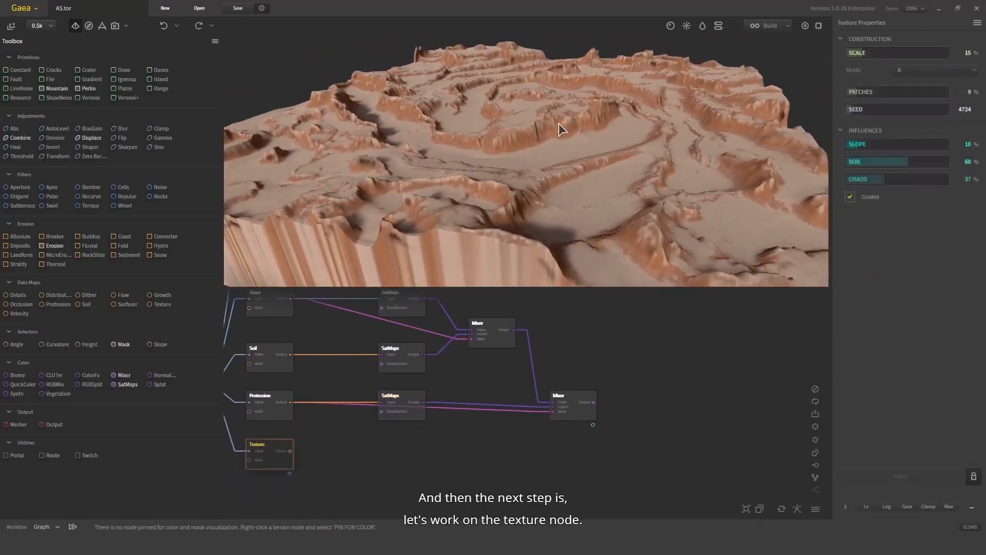
key("f")
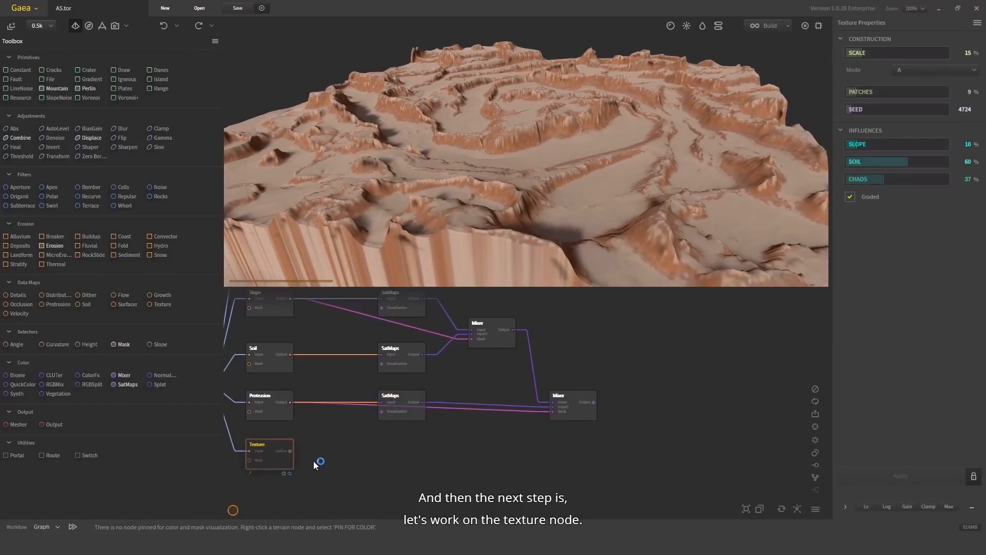
left_click_drag(536, 164, 522, 198)
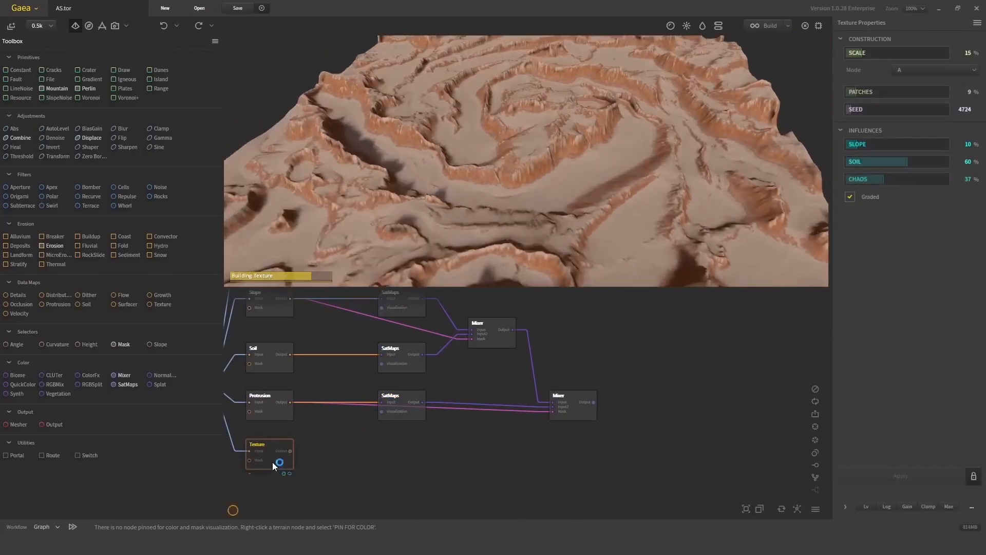
left_click_drag(462, 193, 493, 171)
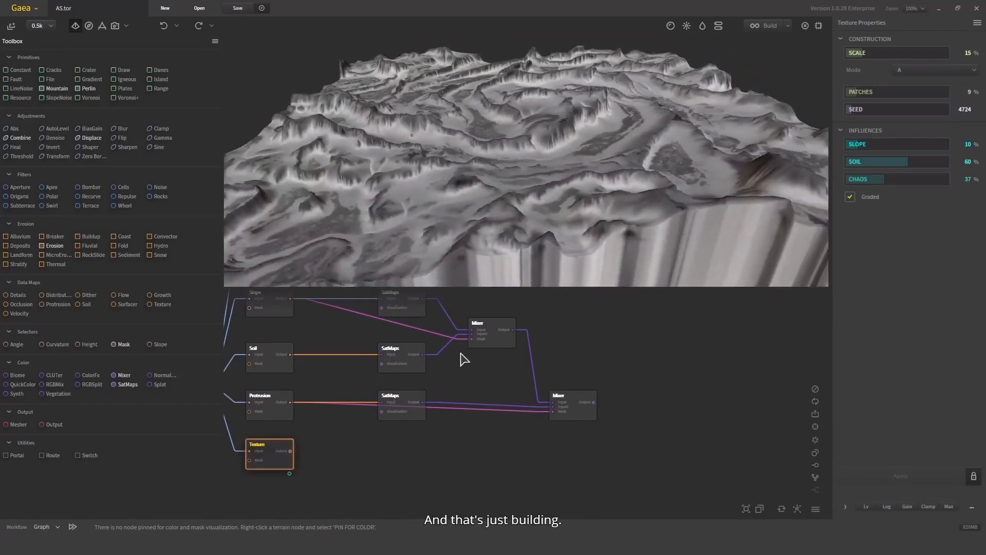
- Move the CliffMask node below the Texture node and connect it to the Texture node's Mask input
middle_click_drag(387, 449, 417, 463)
scroll(417, 462, "down", 1)
left_click_drag(401, 463, 658, 293)
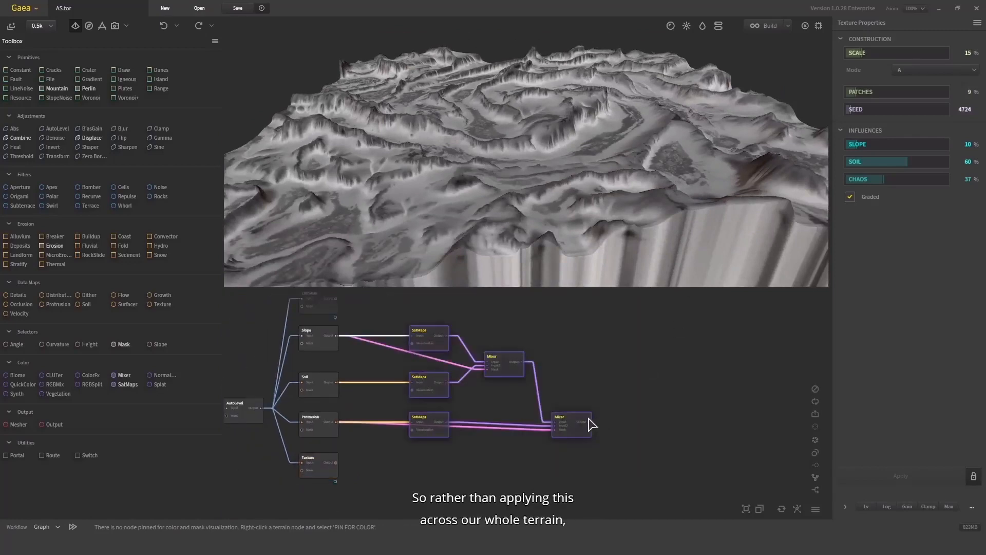
left_click_drag(591, 424, 637, 419)
middle_click_drag(375, 399, 418, 415)
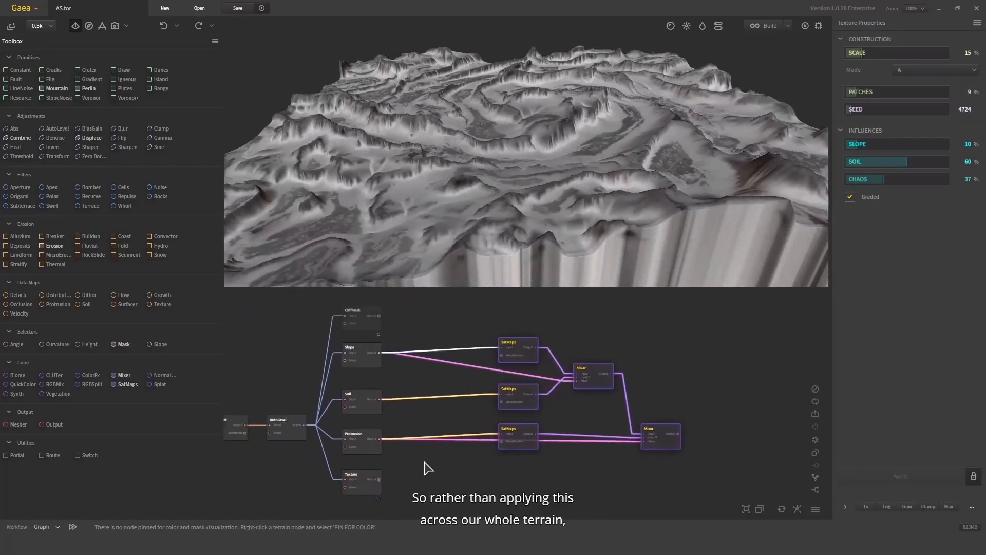
left_click(424, 461)
scroll(370, 325, "down", 1)
left_click_drag(371, 329, 383, 481)
scroll(406, 453, "up", 3)
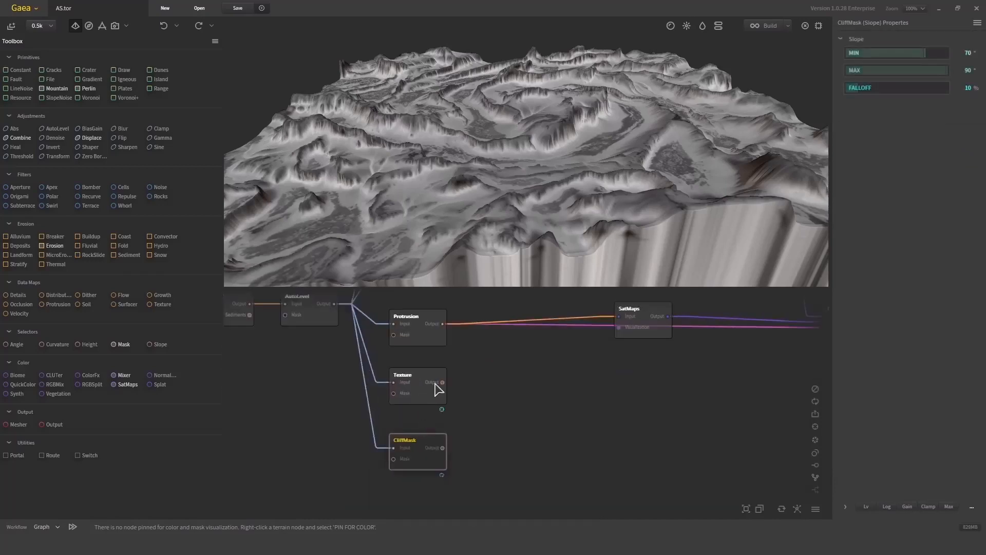
left_click_drag(421, 393, 425, 451)
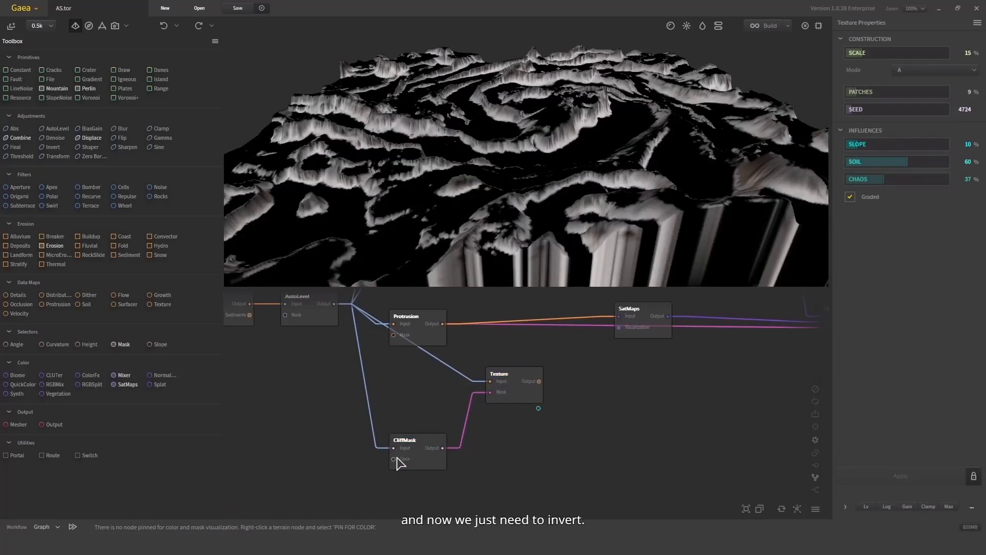
- Insert an Invert node between the CliffMask output and the Texture node's Mask input
left_click_drag(399, 461, 375, 457)
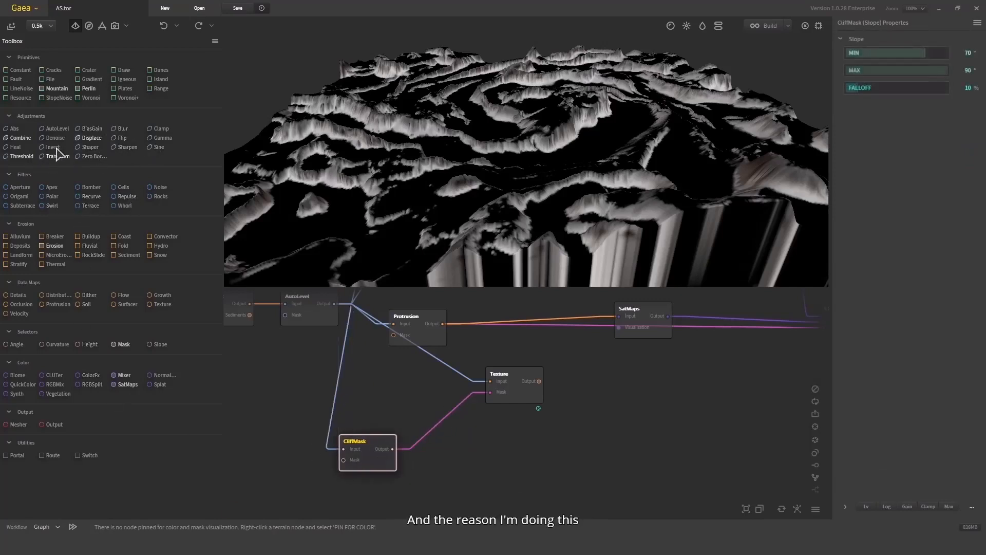
left_click_drag(52, 147, 456, 451)
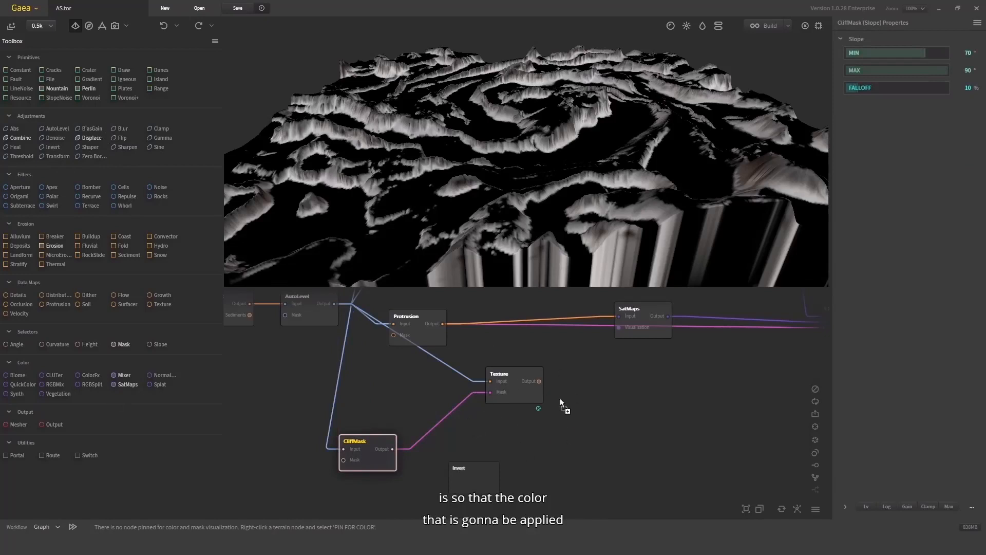
middle_click_drag(784, 320, 645, 360)
middle_click_drag(603, 427, 709, 388)
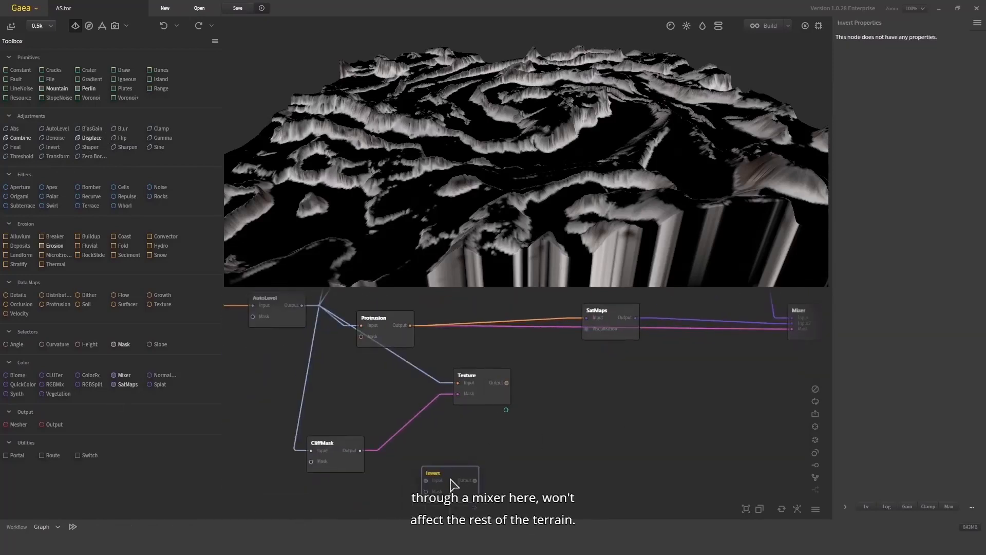
left_click_drag(451, 484, 424, 454)
left_click_drag(360, 450, 473, 397)
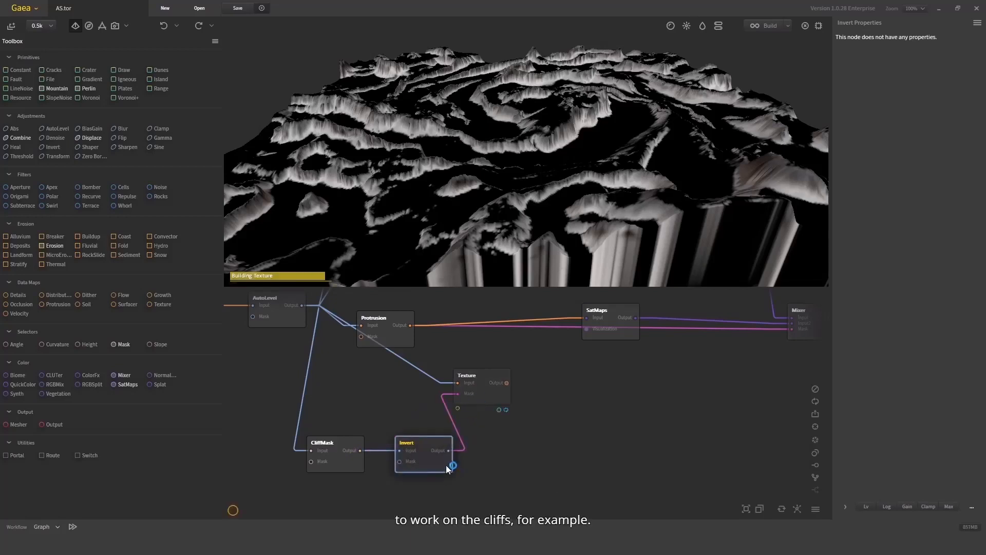
left_click_drag(407, 451, 395, 451)
middle_click_drag(610, 397, 436, 413)
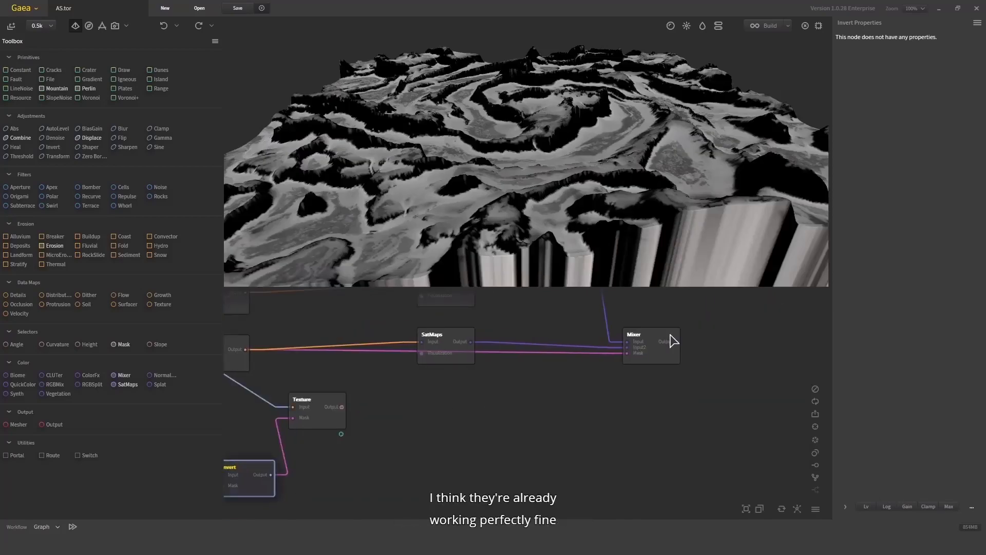
- Inspect the second Mixer, AutoLevel and Protrusion nodes and move the Texture node up beneath Protrusion
left_click(671, 342)
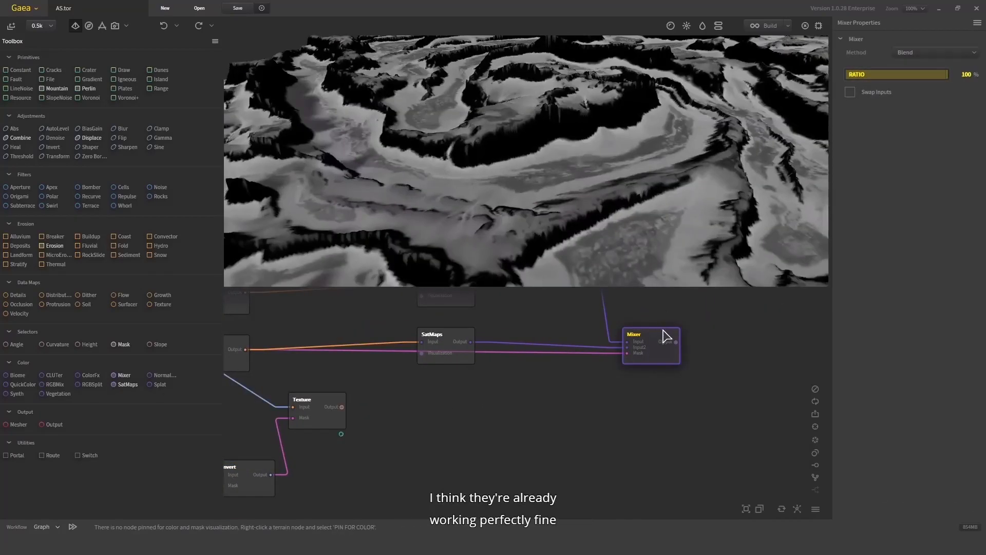
middle_click_drag(676, 350, 775, 425)
scroll(760, 426, "down", 1)
left_click(315, 413)
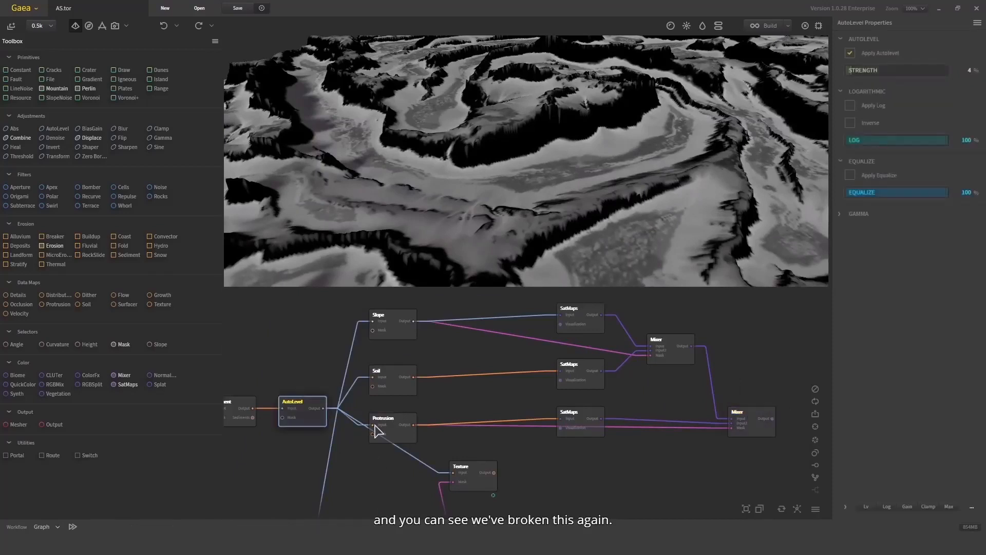
left_click(401, 426)
middle_click_drag(489, 473, 490, 433)
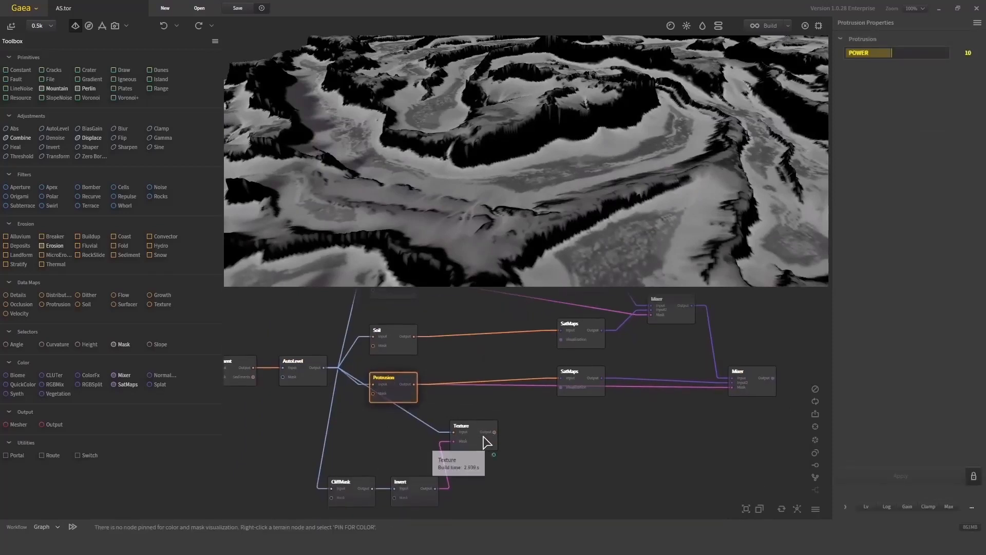
left_click(488, 439)
left_click(768, 391)
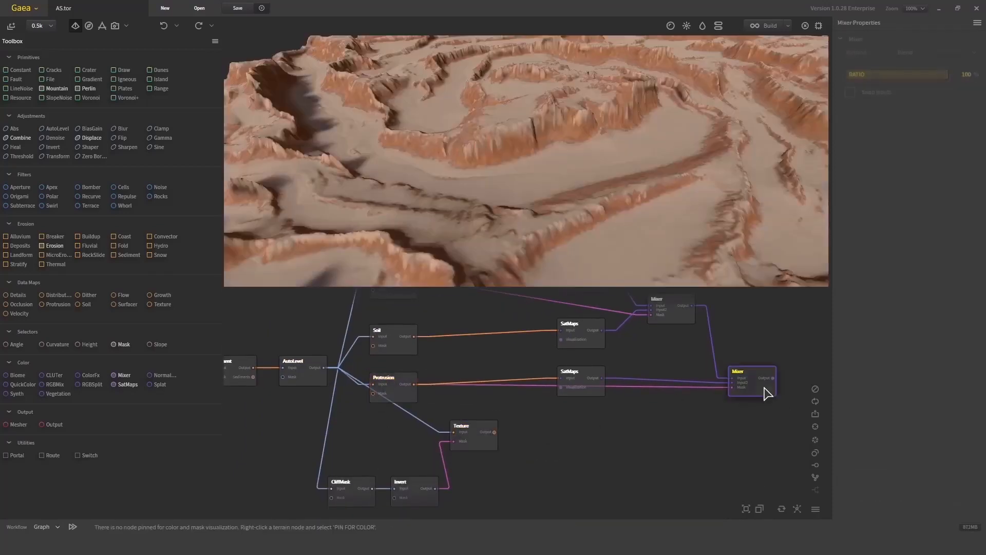
left_click_drag(536, 146, 580, 171)
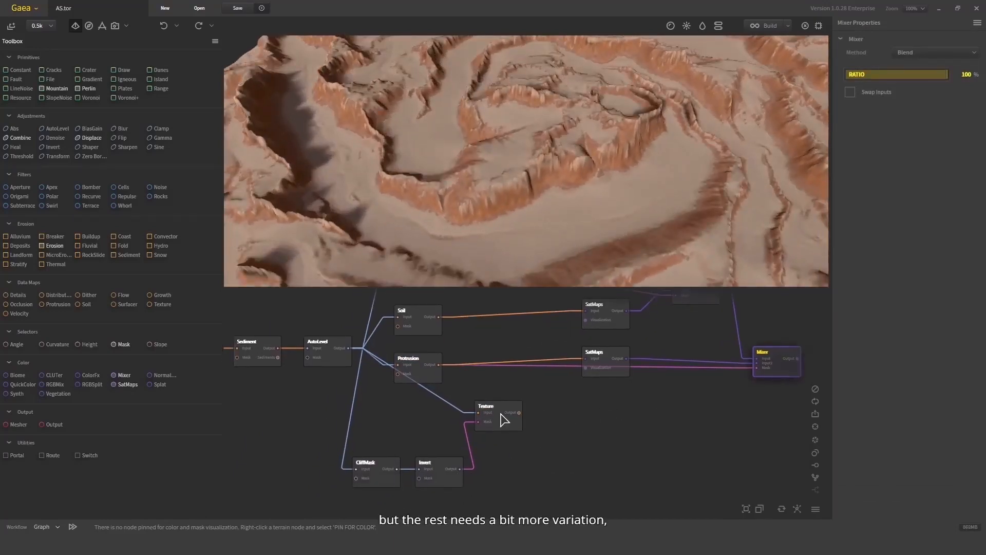
- Preview the Texture, CliffMask and Invert node outputs in the viewport
left_click(497, 410)
scroll(589, 179, "down", 5)
left_click_drag(590, 181, 642, 180)
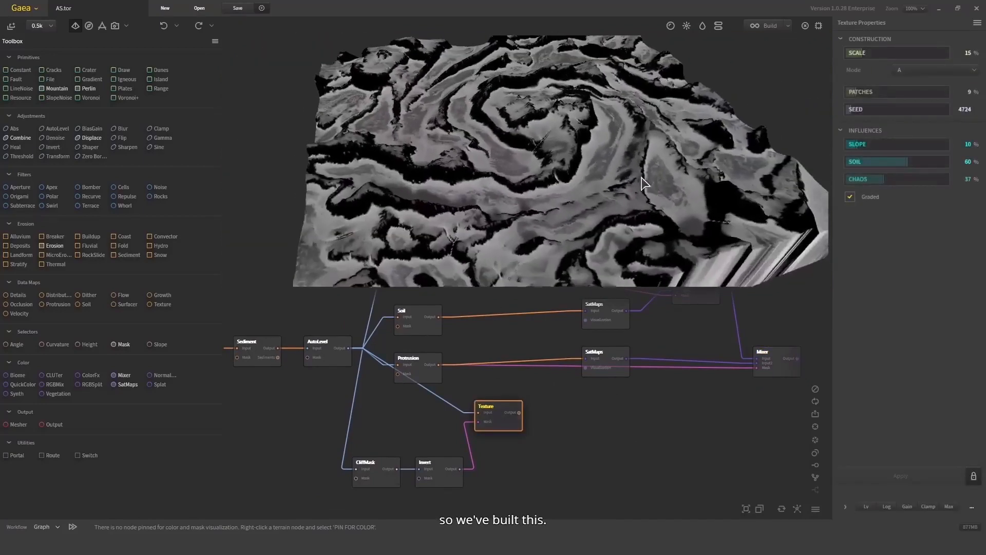
left_click(377, 461)
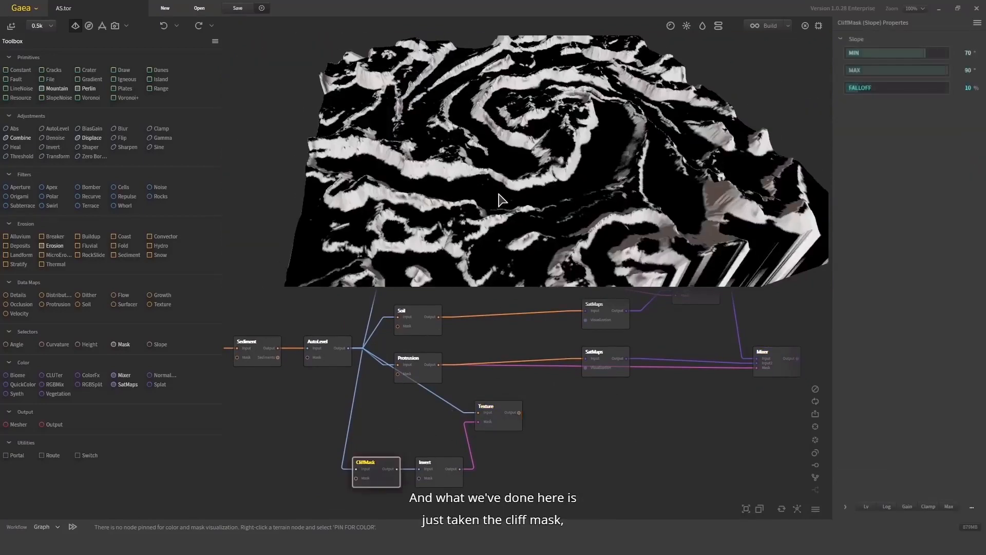
left_click(439, 469)
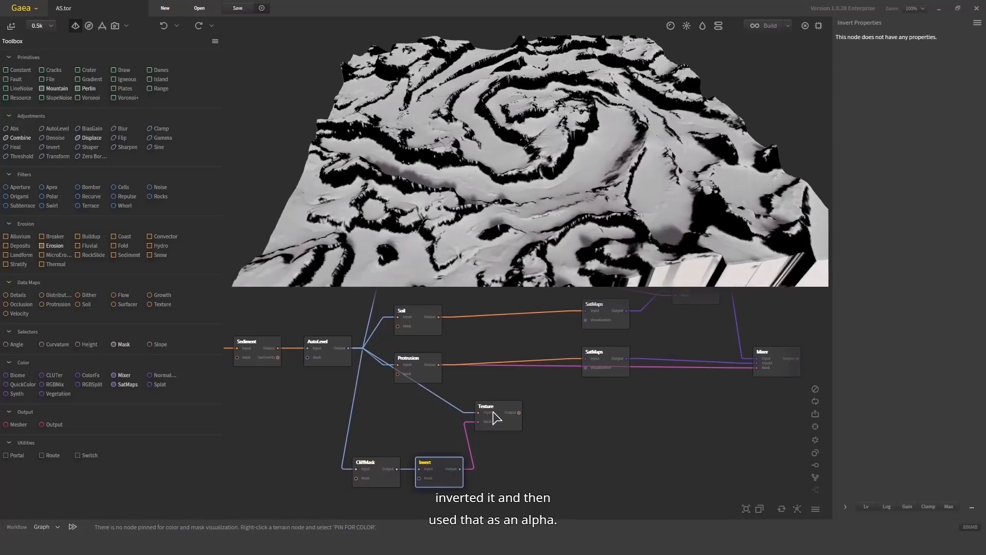
left_click(496, 417)
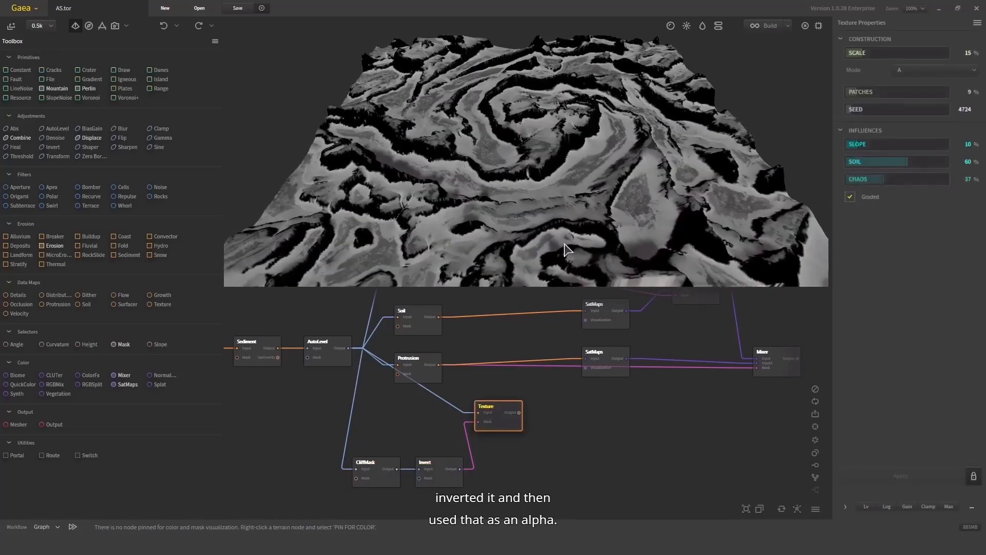
scroll(409, 431, "down", 6)
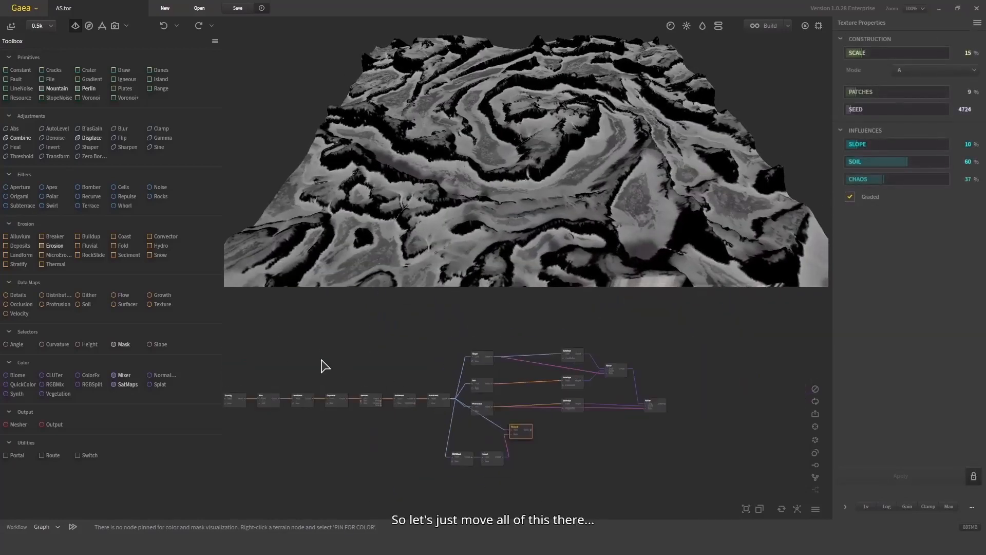
- Rearrange the CliffMask, Invert and Texture nodes into a tidy group under the Protrusion node
middle_click_drag(271, 332, 293, 335)
left_click_drag(248, 335, 437, 357)
scroll(437, 357, "up", 8)
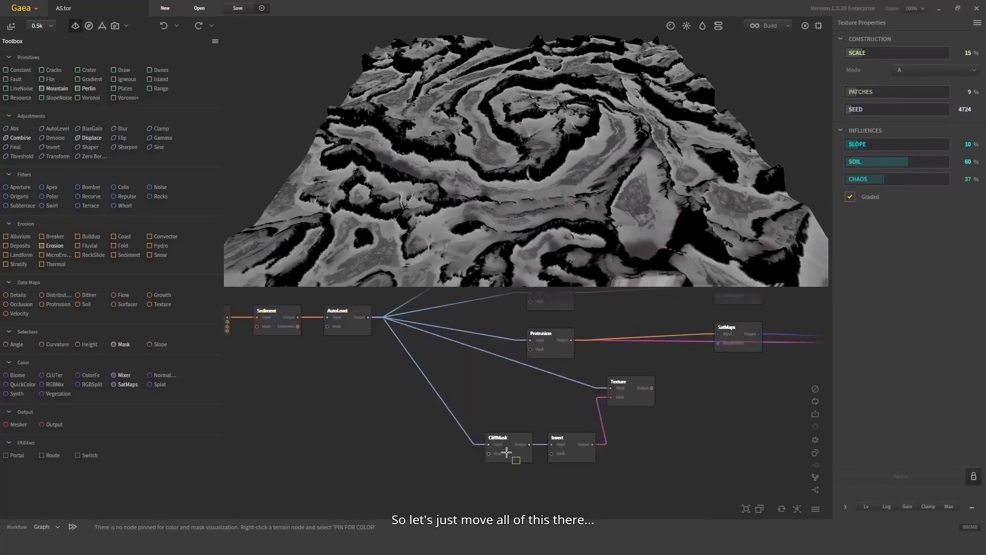
left_click_drag(475, 401, 598, 467)
left_click_drag(563, 438, 503, 412)
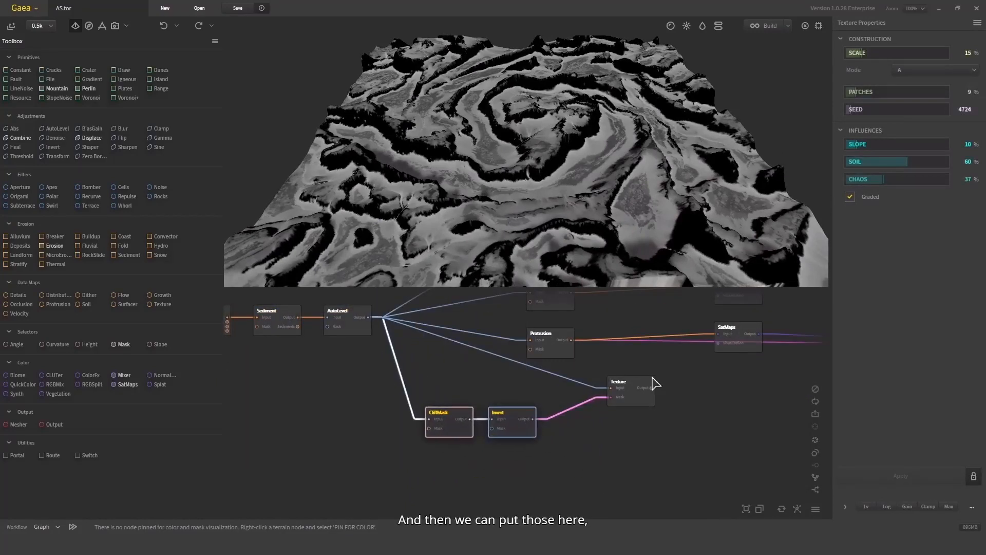
left_click_drag(653, 381, 573, 381)
left_click_drag(438, 426, 419, 427)
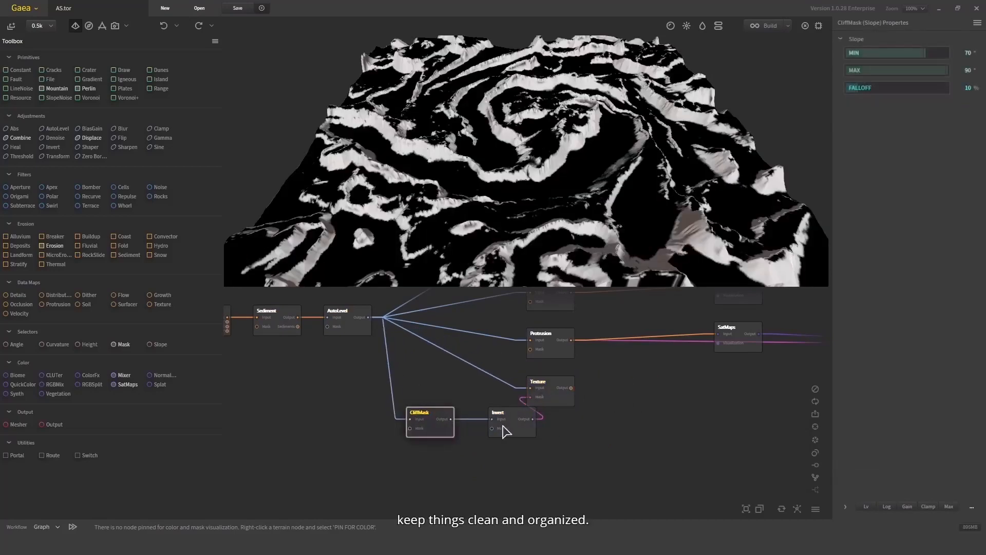
left_click_drag(506, 431, 474, 432)
left_click(560, 396)
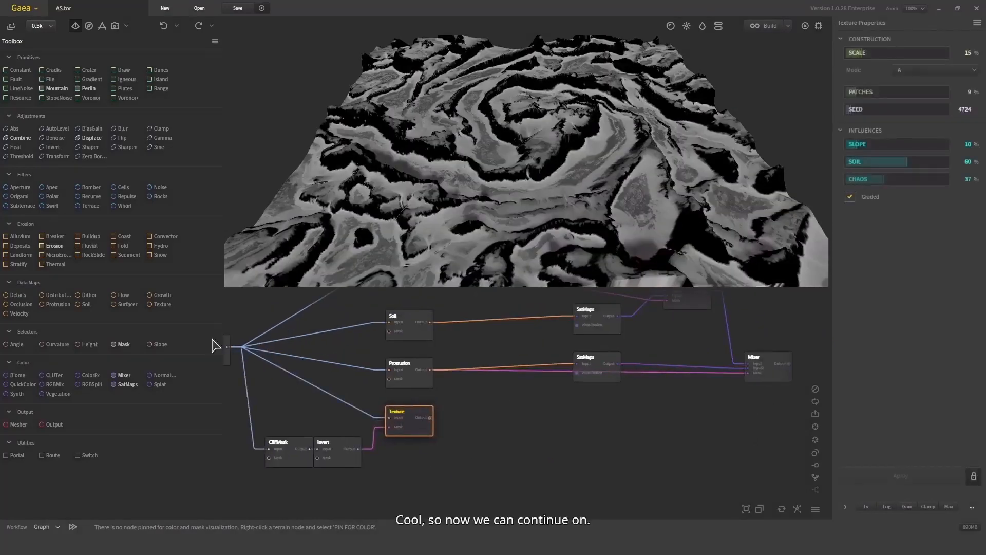
- Add a SatMaps node and feed it from the Texture node's output
left_click_drag(127, 384, 524, 395)
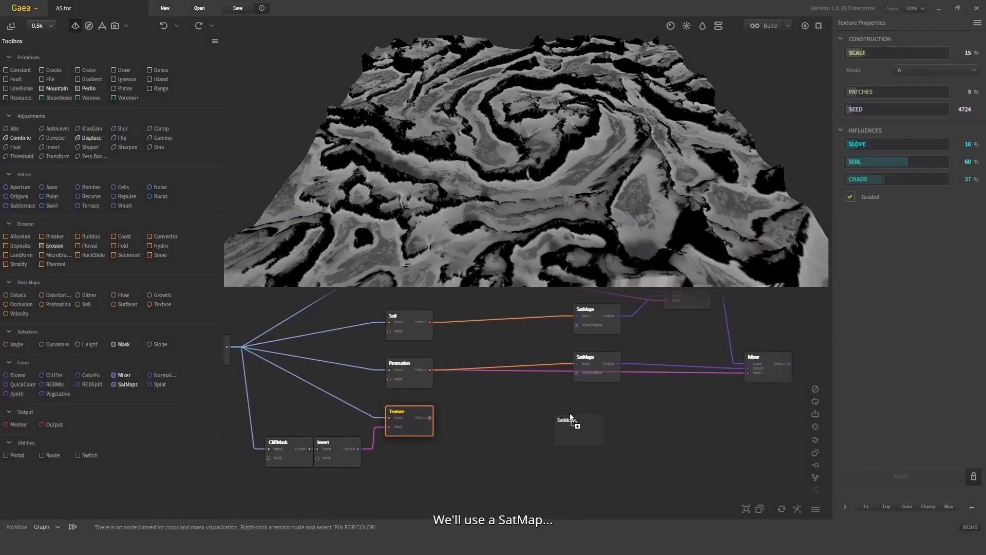
left_click_drag(564, 437, 436, 425)
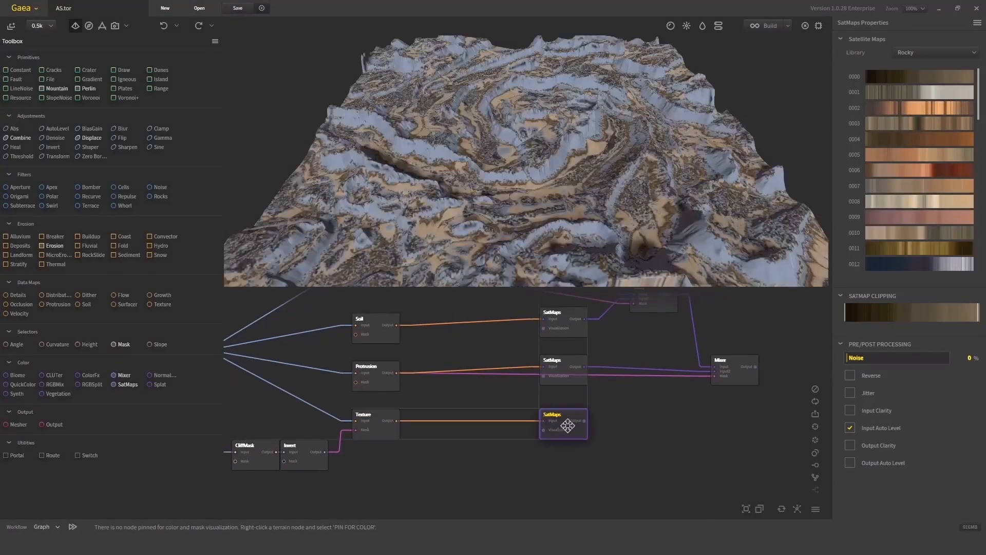
- Duplicate the second Mixer and wire the previous Mixer to Input, the Texture SatMaps to Input2, and Texture to Mask
left_click_drag(773, 402, 690, 337)
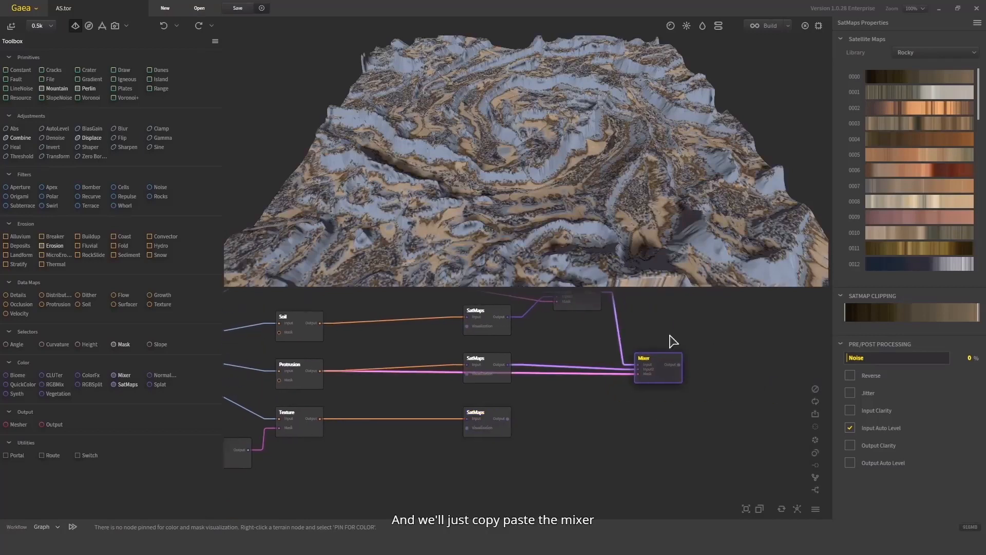
key("ctrl+c")
key("ctrl+v")
scroll(712, 426, "up", 2)
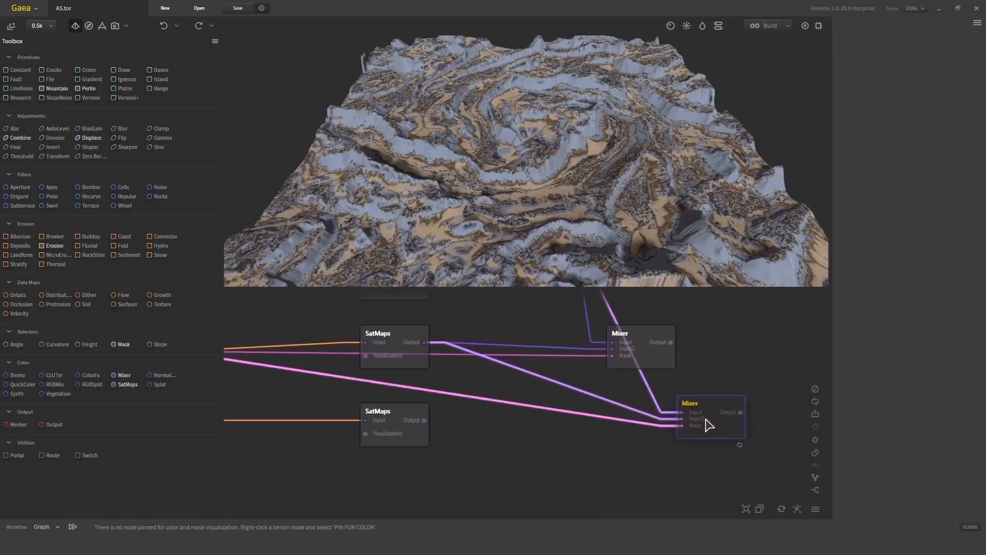
left_click_drag(707, 420, 671, 342)
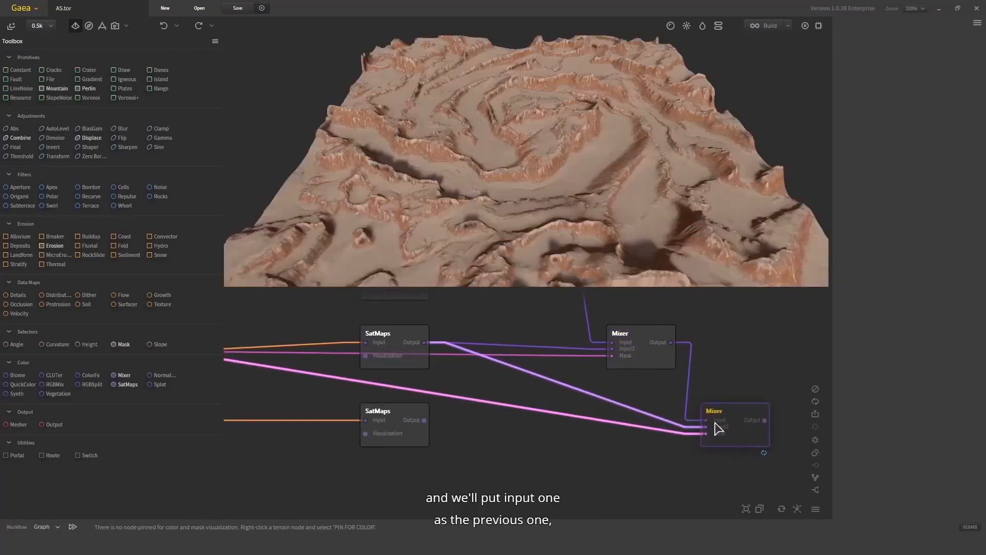
left_click_drag(706, 427, 424, 420)
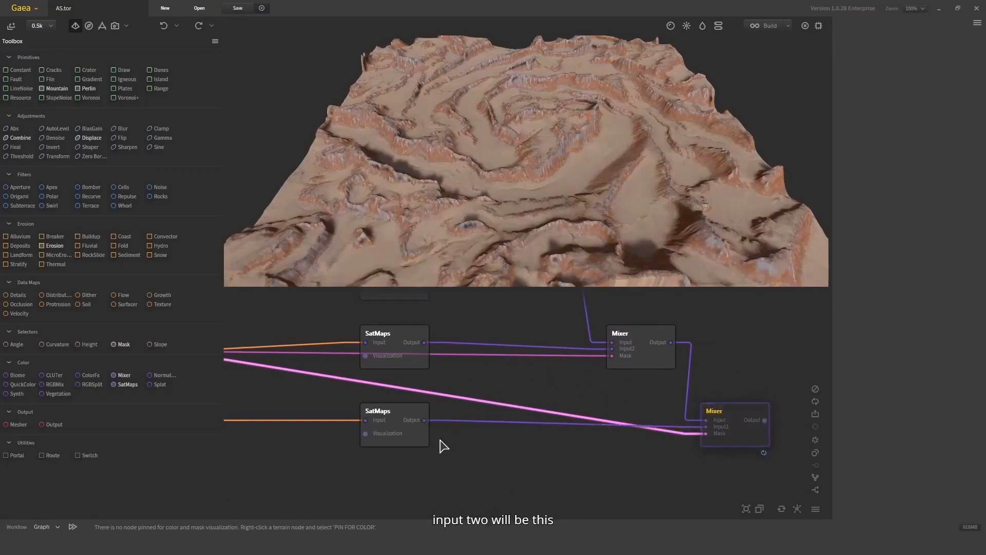
scroll(502, 442, "down", 2)
scroll(502, 442, "up", 1)
left_click_drag(332, 403, 792, 415)
middle_click_drag(799, 359, 740, 360)
left_click_drag(742, 396, 760, 396)
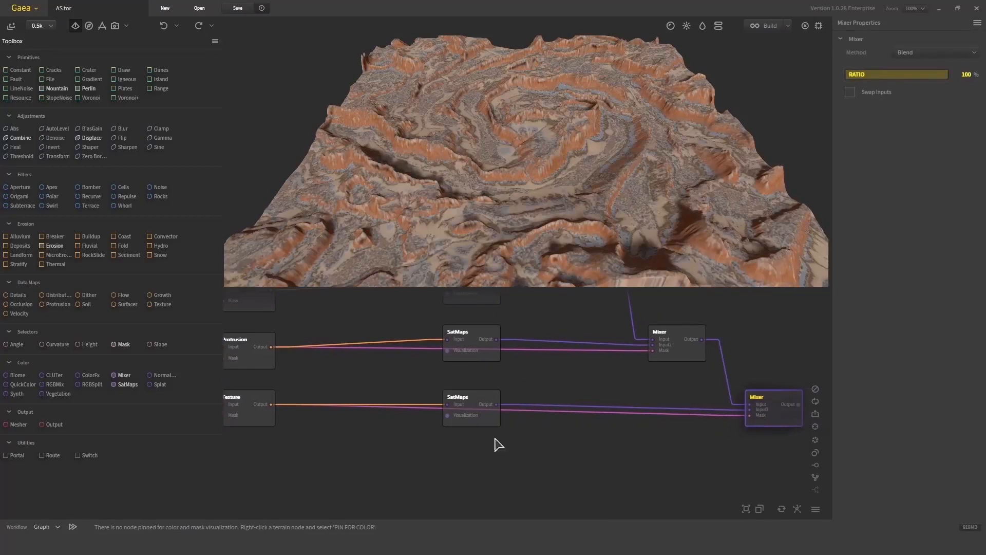
- Switch the Texture SatMaps node's library to Sandy and try several gradients, choosing 0108
left_click(472, 401)
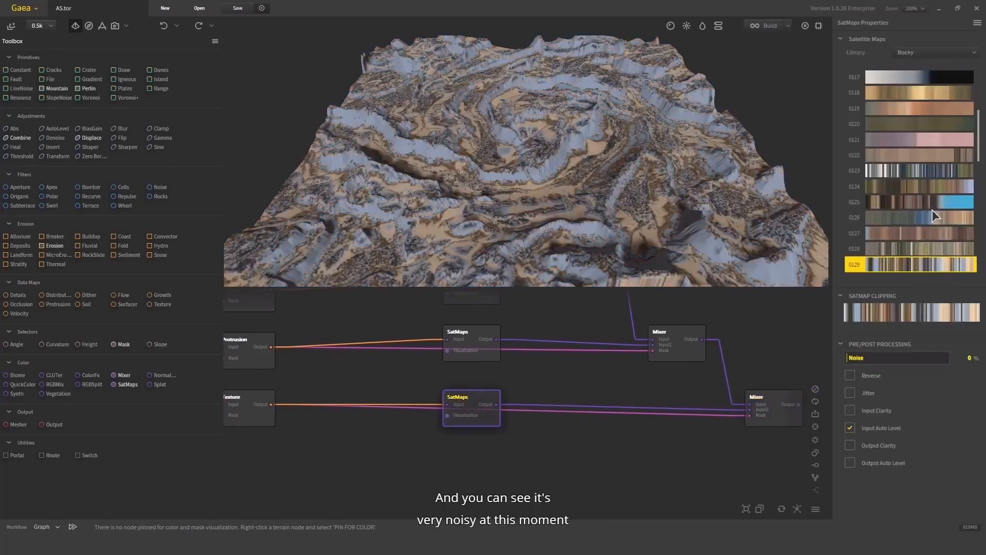
left_click(919, 53)
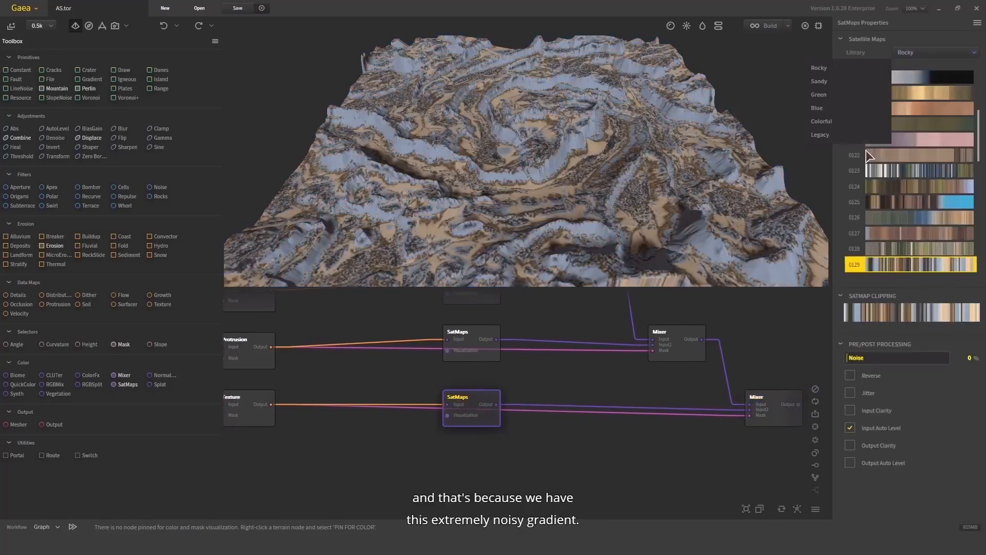
left_click(858, 84)
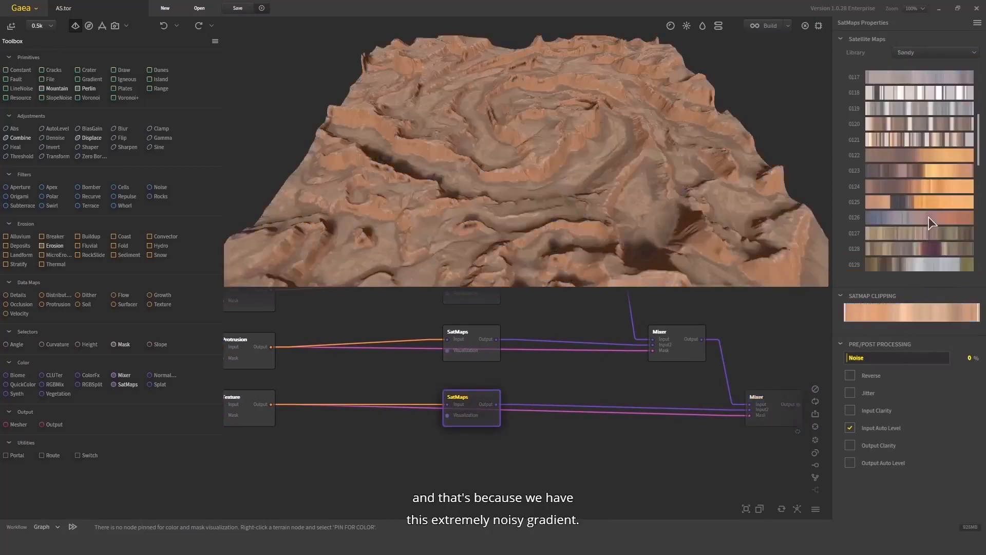
left_click(928, 217)
left_click(936, 156)
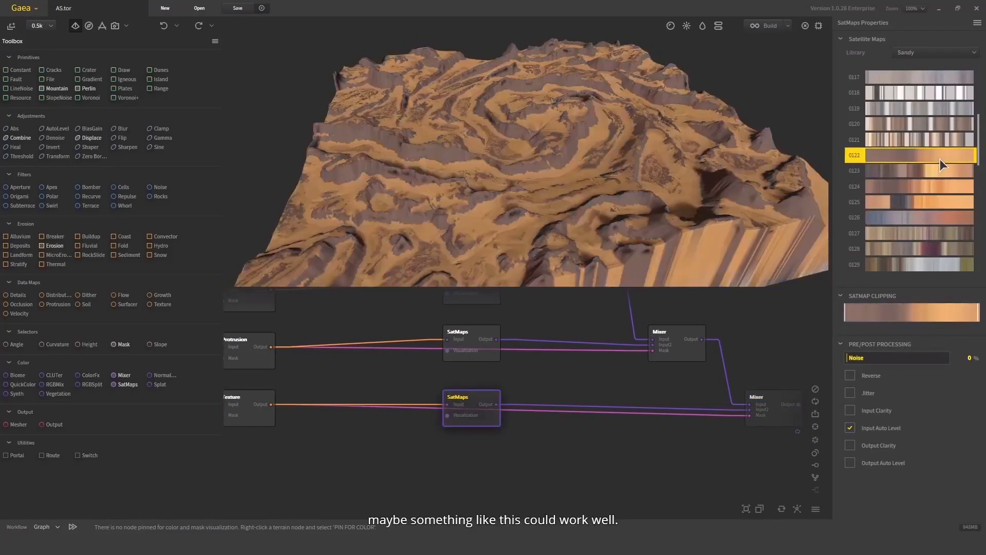
left_click(940, 136)
scroll(947, 146, "up", 7)
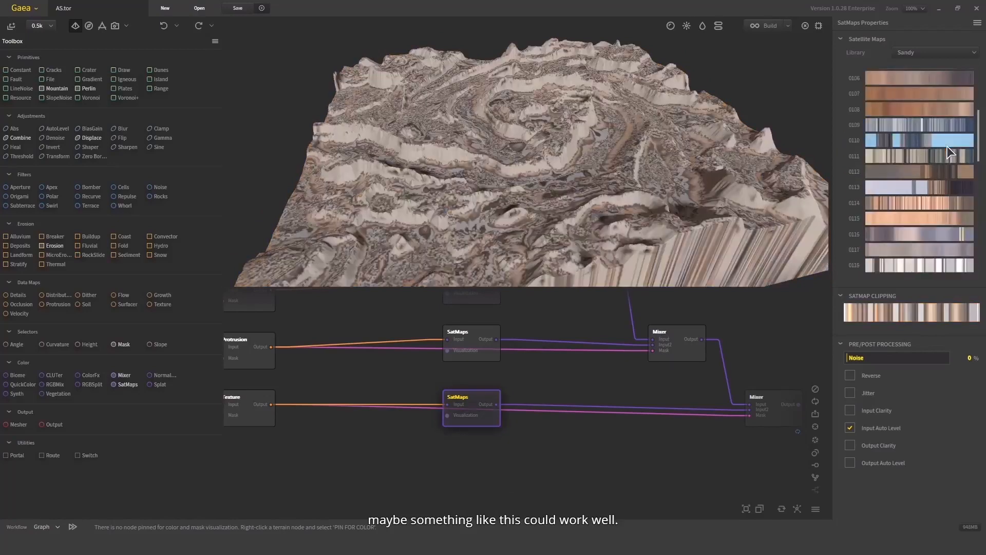
left_click(939, 108)
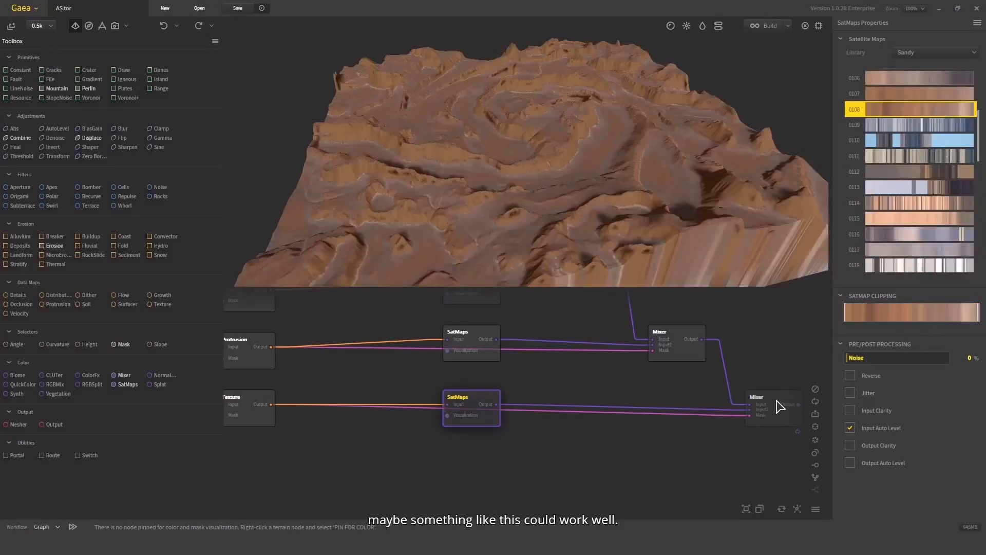
- Preview the final Mixer and cycle the Texture SatMaps gradients, settling on Sandy 0160
left_click(780, 406)
middle_click_drag(794, 341, 658, 365)
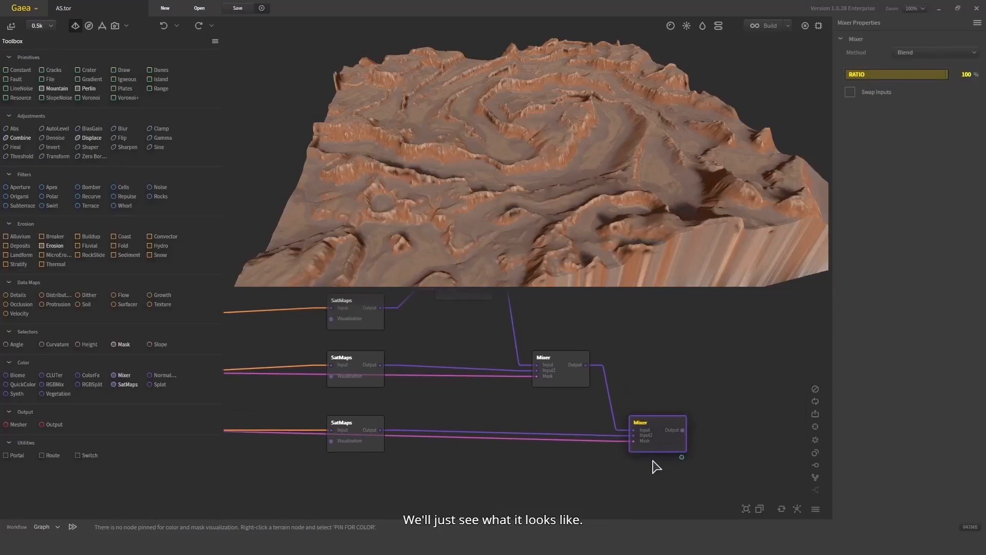
left_click(367, 447)
scroll(926, 183, "down", 5)
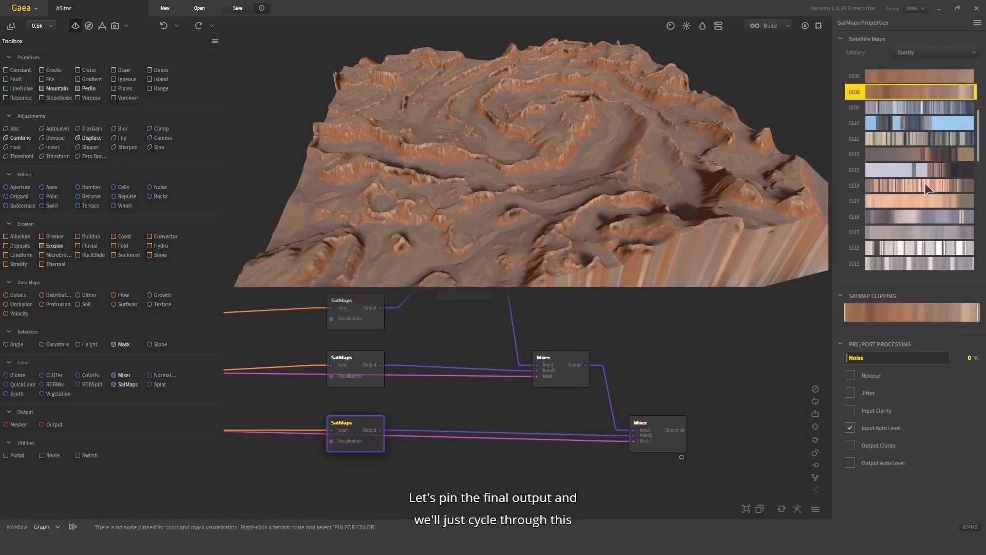
left_click(930, 212)
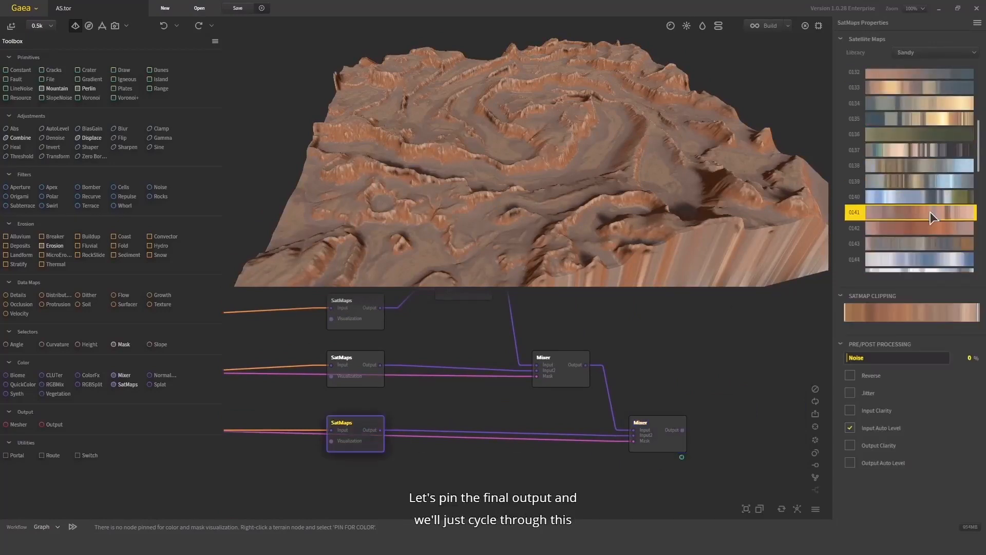
left_click(928, 244)
scroll(927, 245, "down", 4)
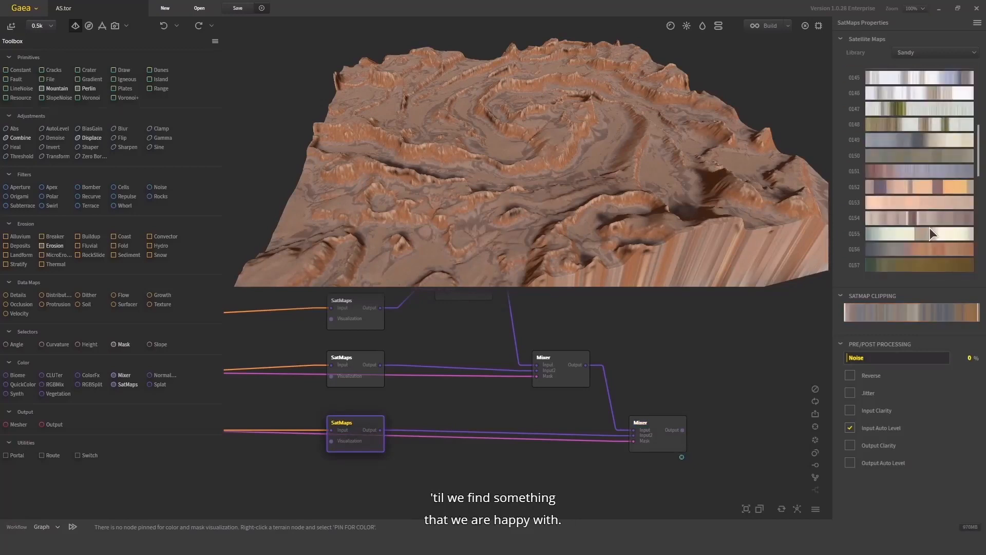
left_click(931, 251)
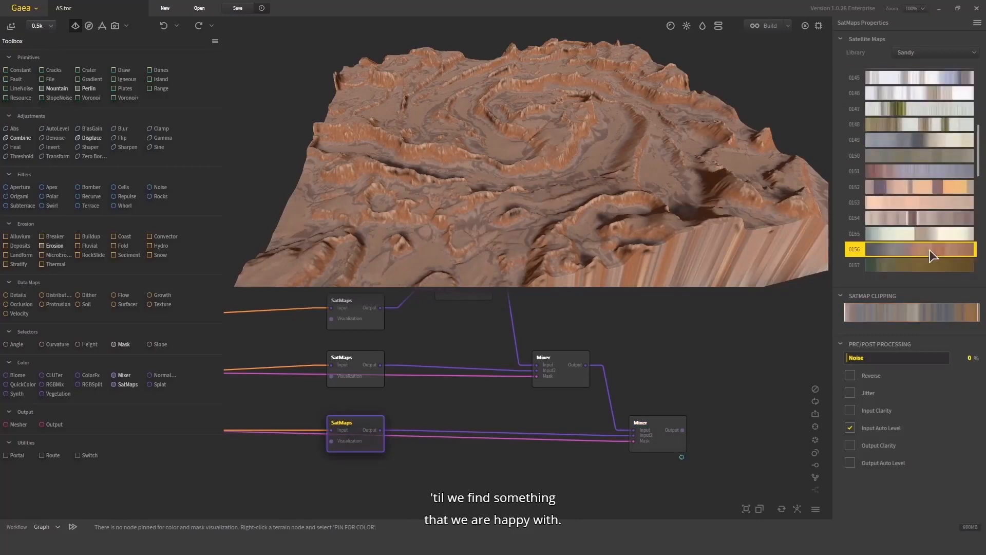
scroll(919, 186, "down", 3)
left_click(918, 187)
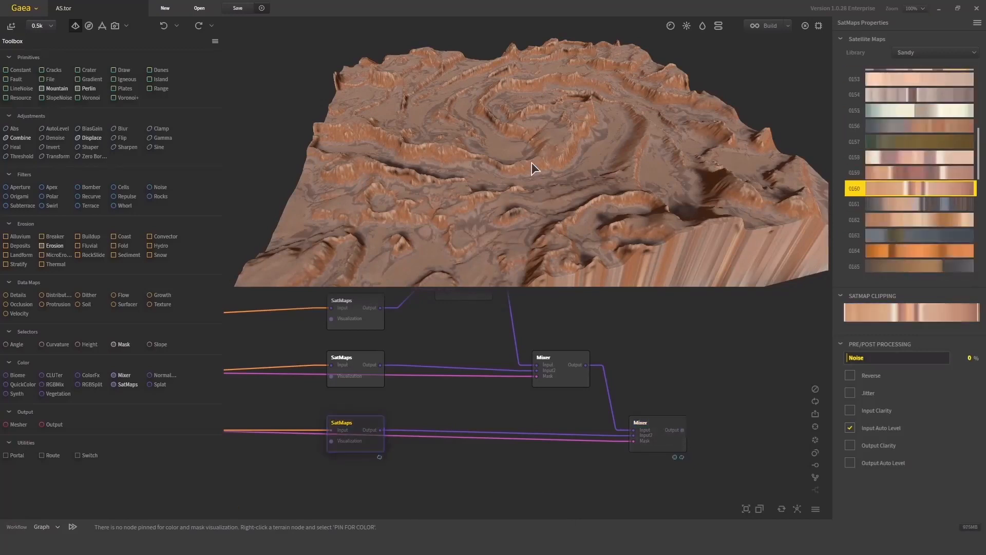
- Move the middle Mixer node slightly left to tidy the graph
left_click_drag(532, 162, 599, 165)
scroll(599, 165, "up", 3)
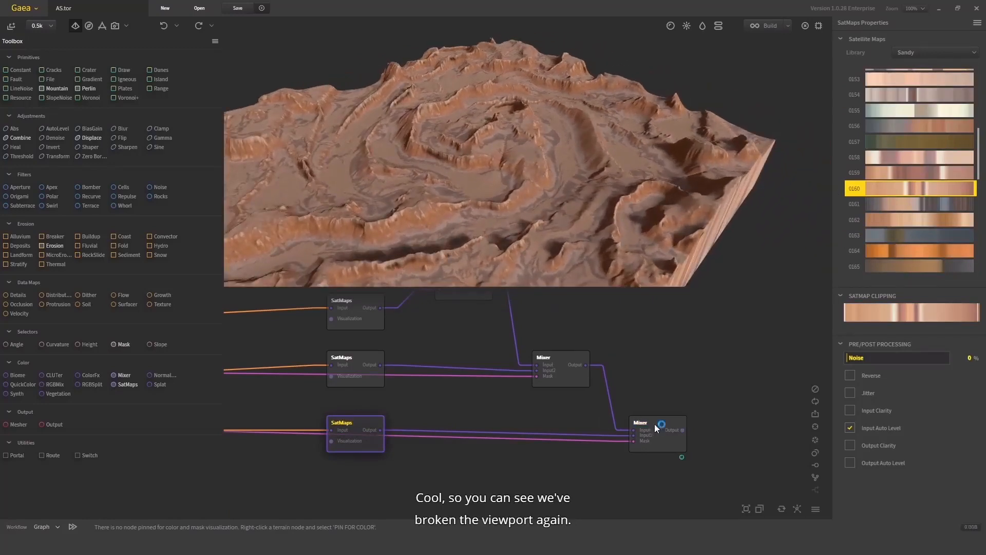
left_click(654, 427)
left_click(348, 433)
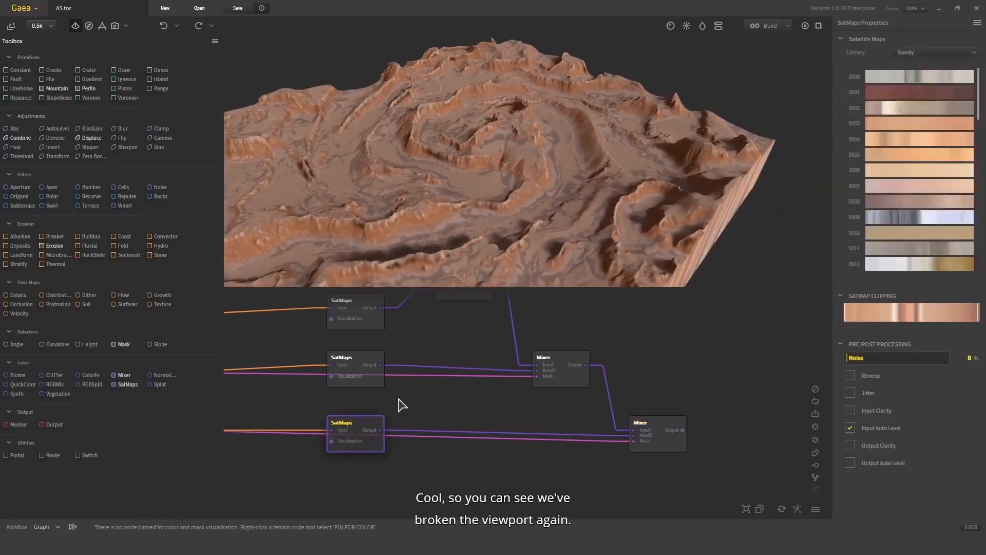
middle_click_drag(401, 403, 502, 433)
middle_click_drag(450, 416, 504, 411)
left_click(381, 444)
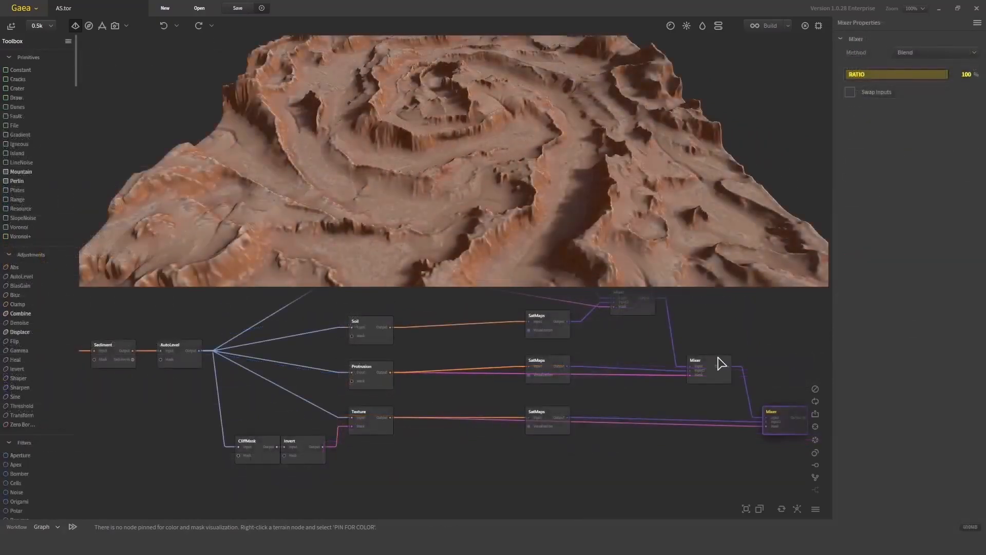
left_click_drag(595, 188, 595, 276)
middle_click_drag(743, 344, 689, 337)
left_click(664, 366)
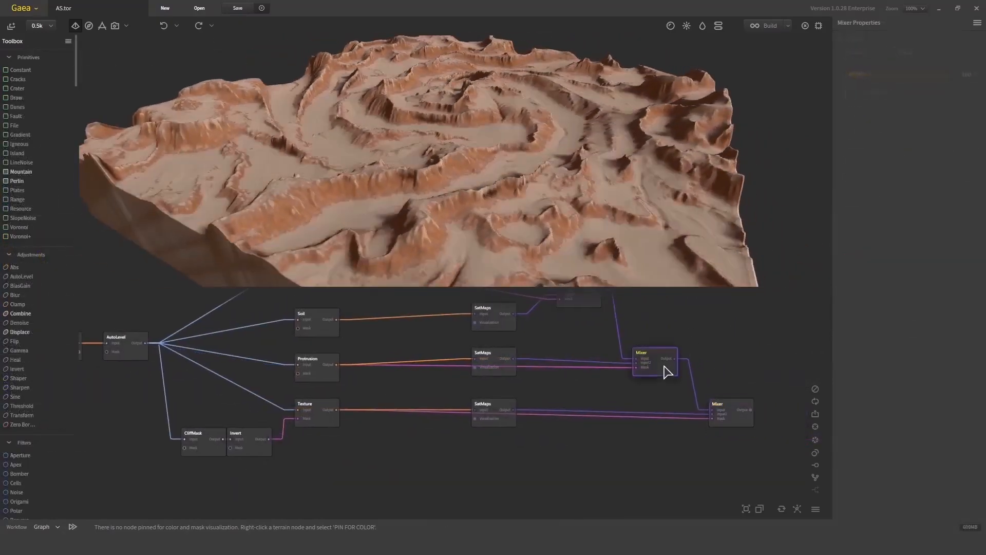
left_click(741, 414)
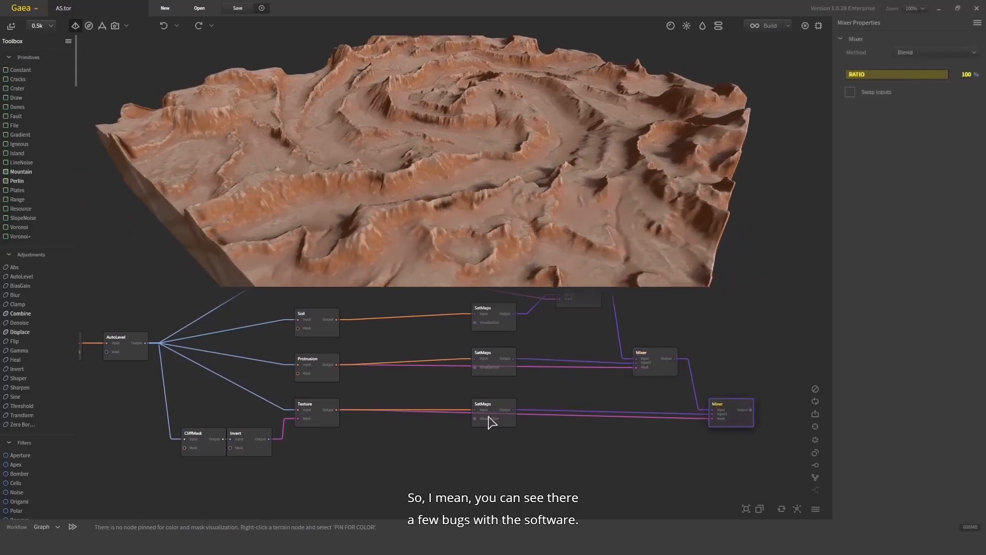
- Insert a ColorFx node between the Soil SatMaps output and the first Mixer's Input2
left_click(328, 415)
left_click_drag(511, 257, 561, 232)
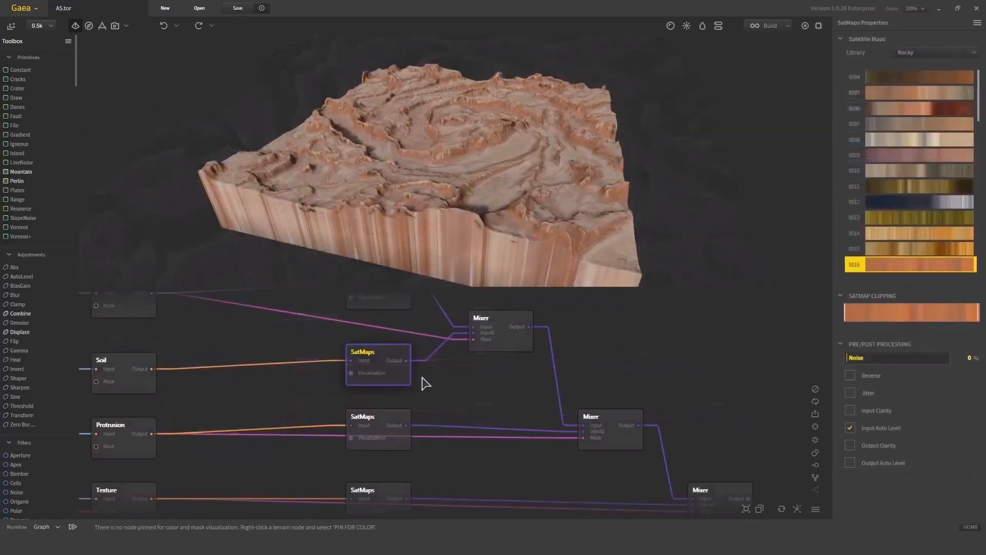
left_click_drag(383, 369, 265, 372)
middle_click_drag(383, 383, 452, 381)
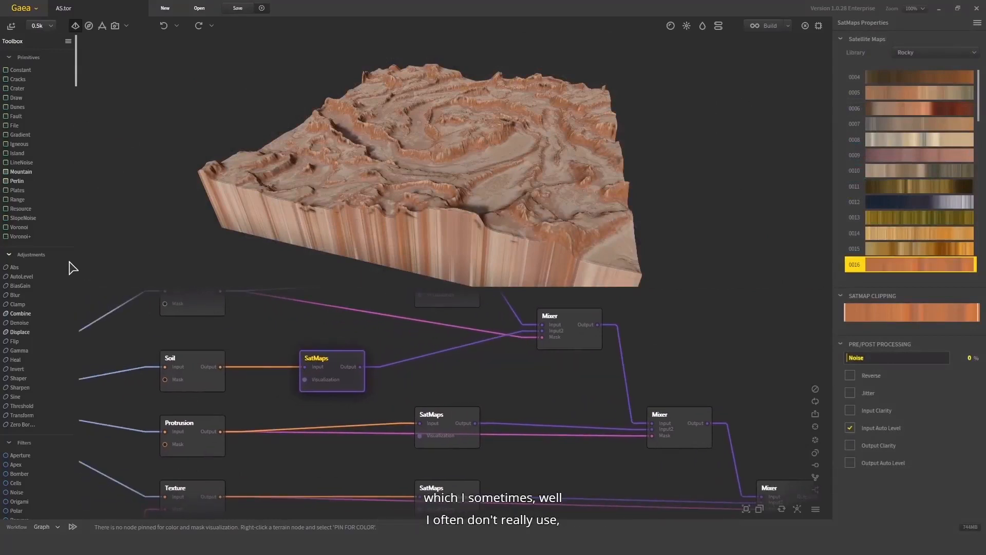
left_click_drag(77, 258, 183, 257)
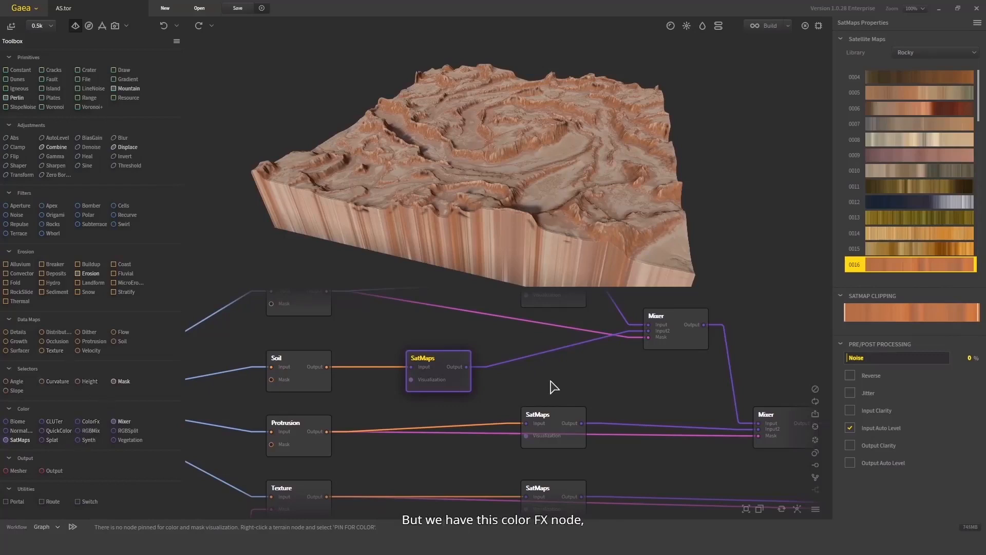
left_click_drag(91, 421, 543, 382)
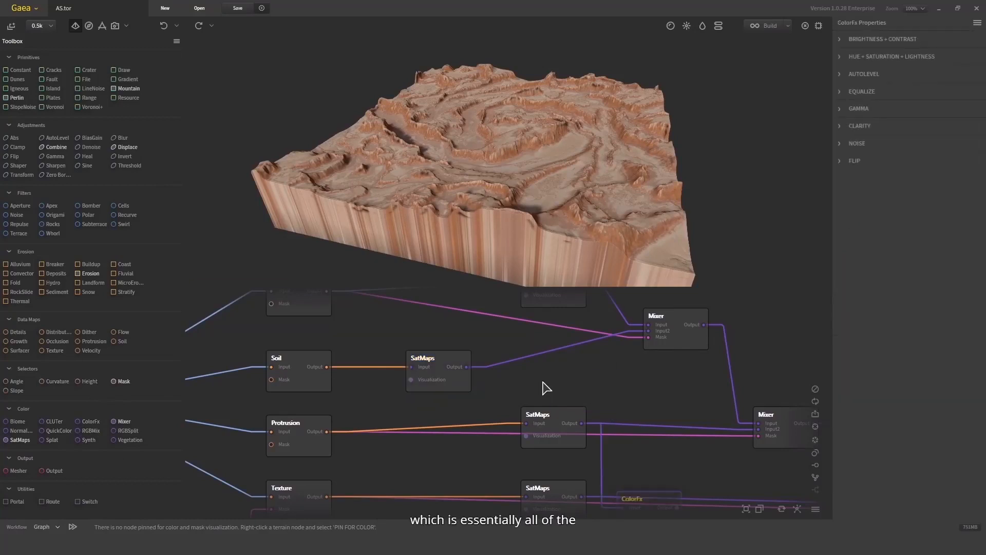
middle_click_drag(642, 457, 581, 389)
left_click_drag(588, 437, 518, 303)
middle_click_drag(528, 343, 566, 422)
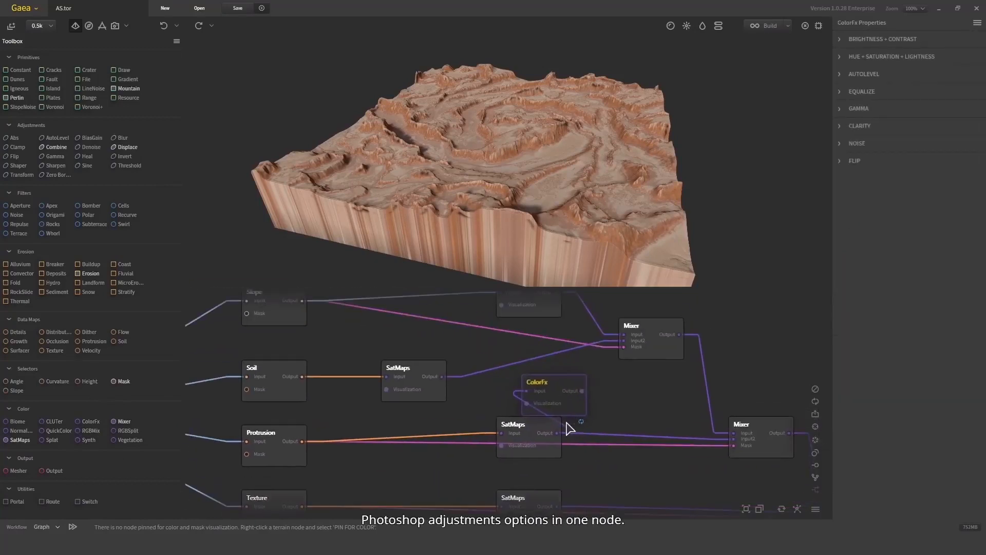
left_click_drag(529, 398, 542, 366)
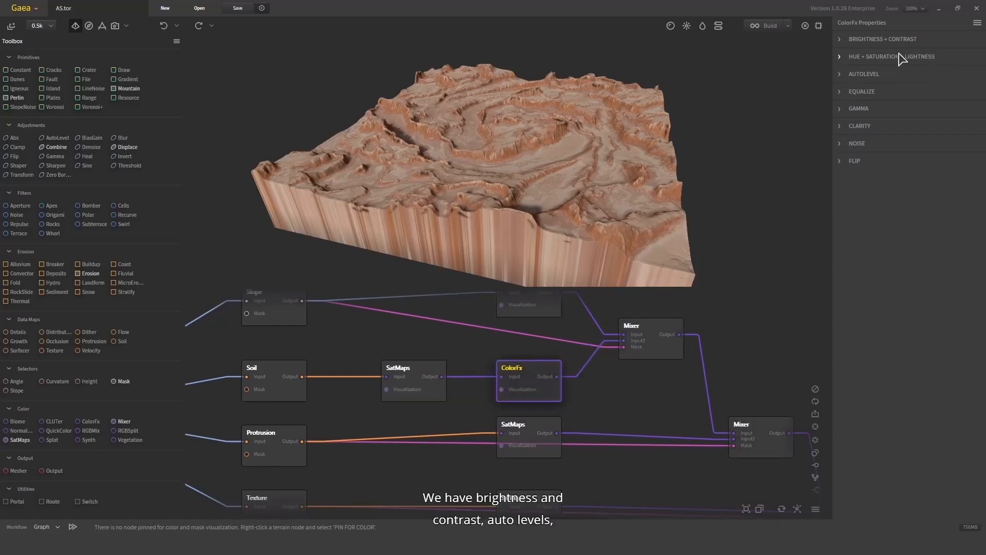
- Expand the ColorFx hue, saturation and lightness settings and inspect the Mixer chain output
left_click(871, 59)
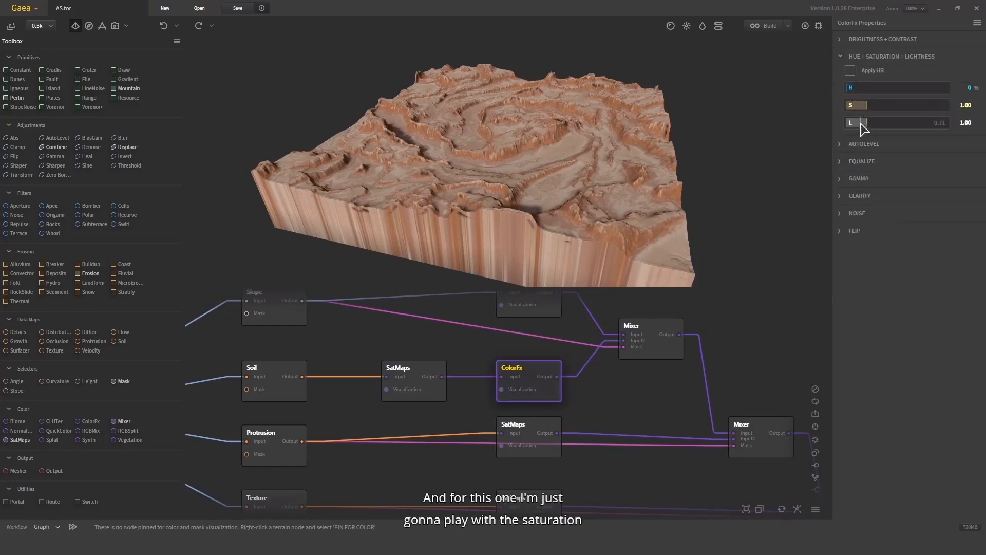
left_click_drag(624, 119, 586, 149)
scroll(565, 416, "down", 4)
left_click(570, 366)
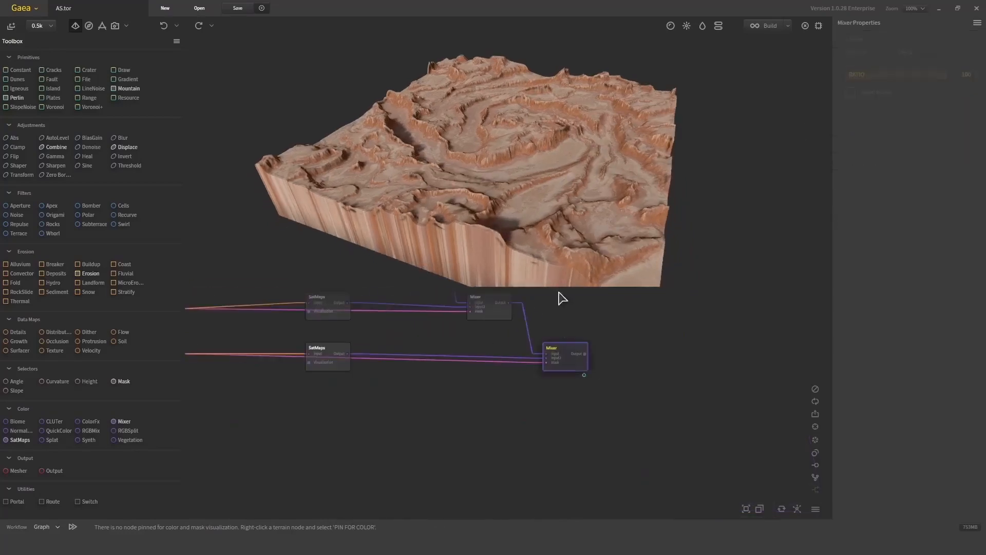
scroll(575, 360, "up", 2)
left_click(527, 415)
scroll(526, 180, "up", 5)
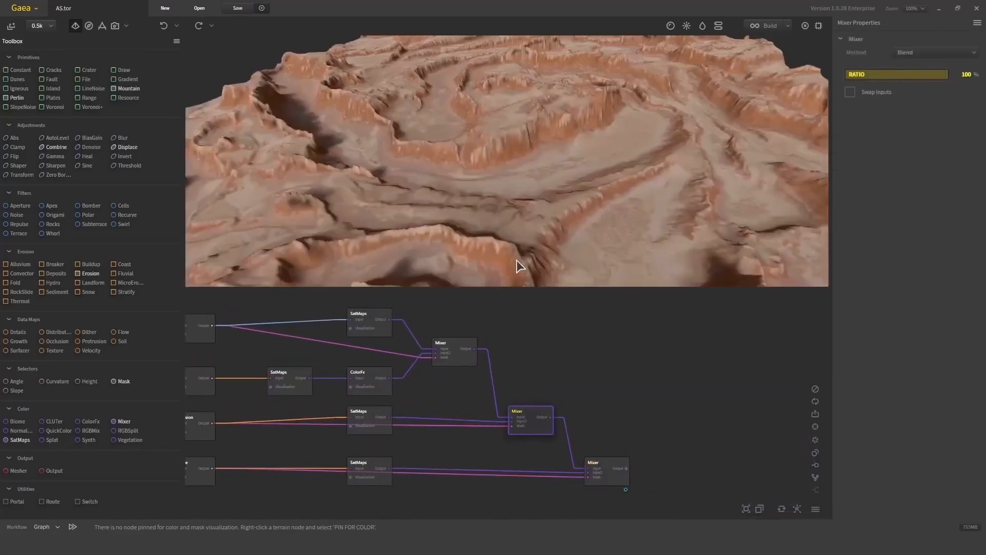
middle_click_drag(397, 343, 474, 414)
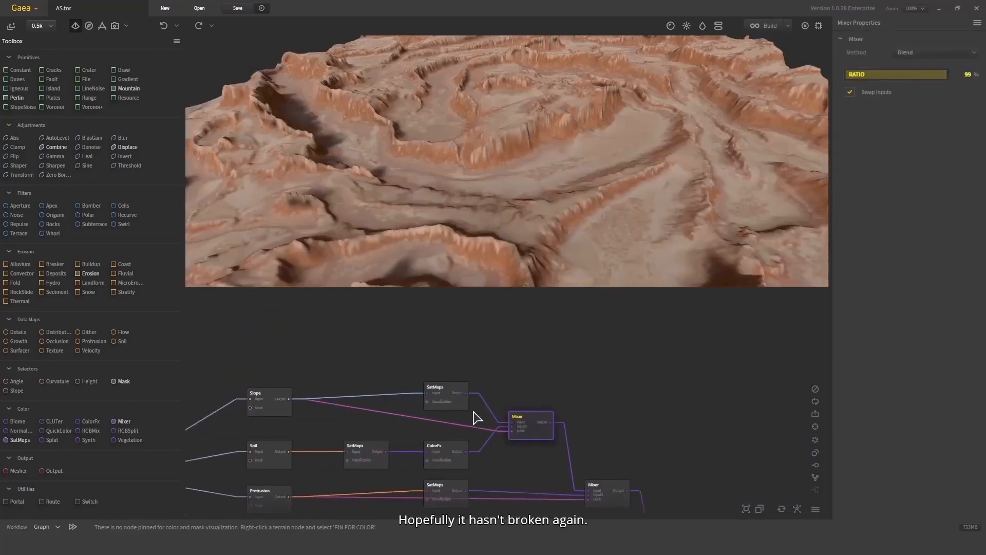
left_click(447, 399)
middle_click_drag(581, 372, 580, 400)
- Save the project and enable Apply HSL on the ColorFx node with lightness set to 0.75
left_click(231, 9)
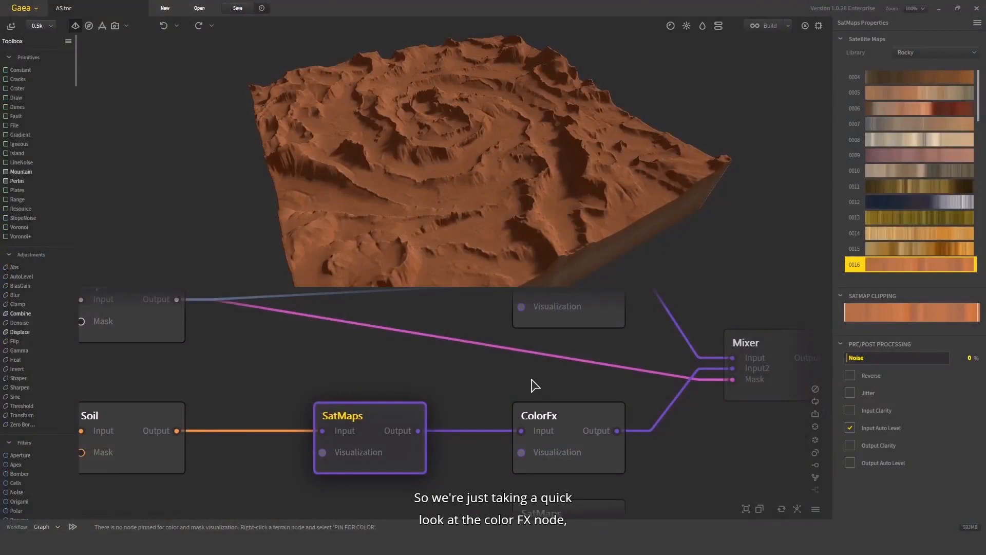
left_click(562, 434)
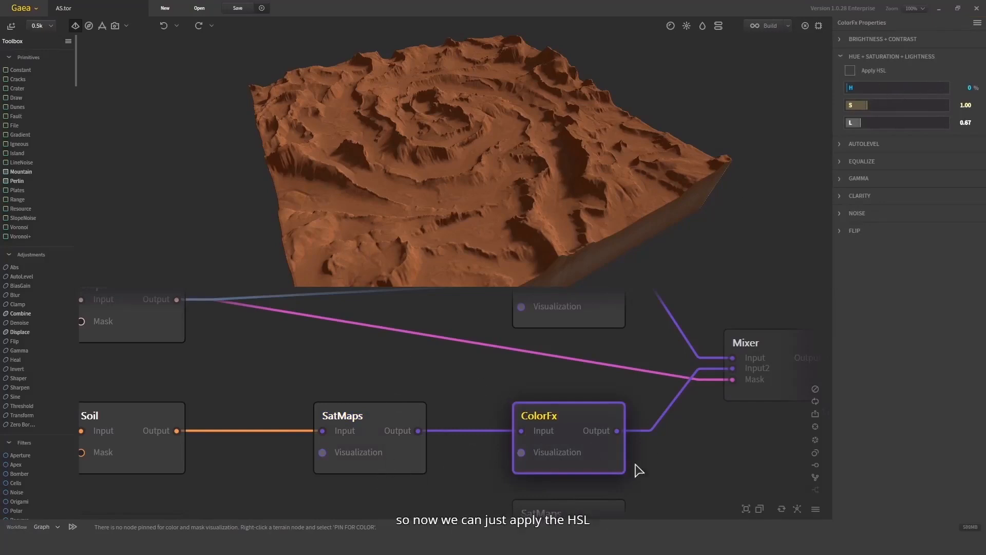
left_click(850, 71)
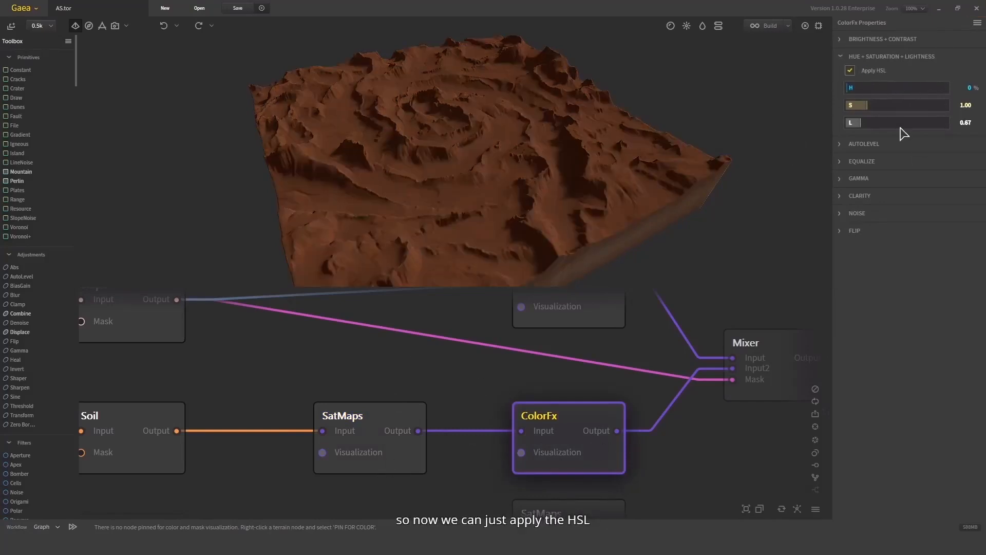
left_click_drag(867, 128, 864, 127)
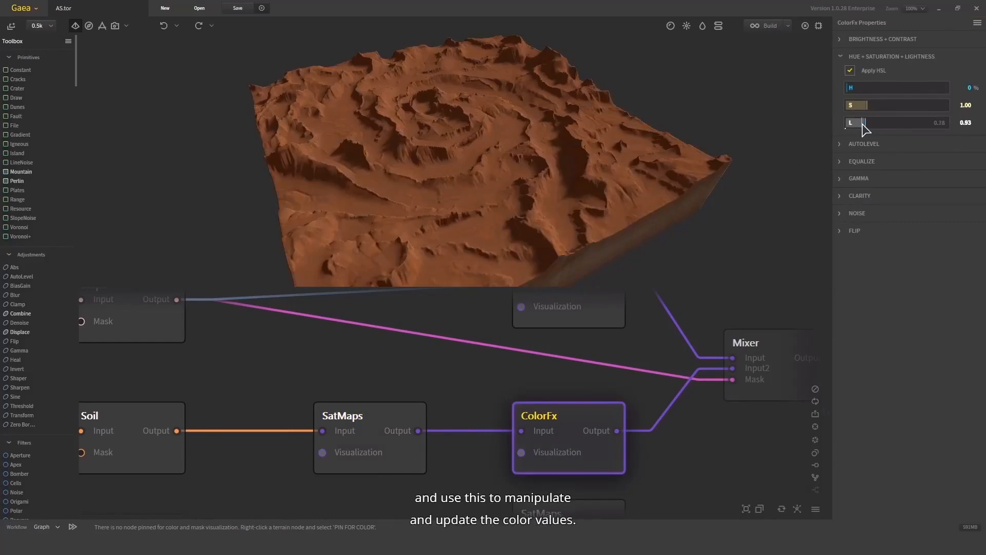
left_click_drag(508, 194, 514, 203)
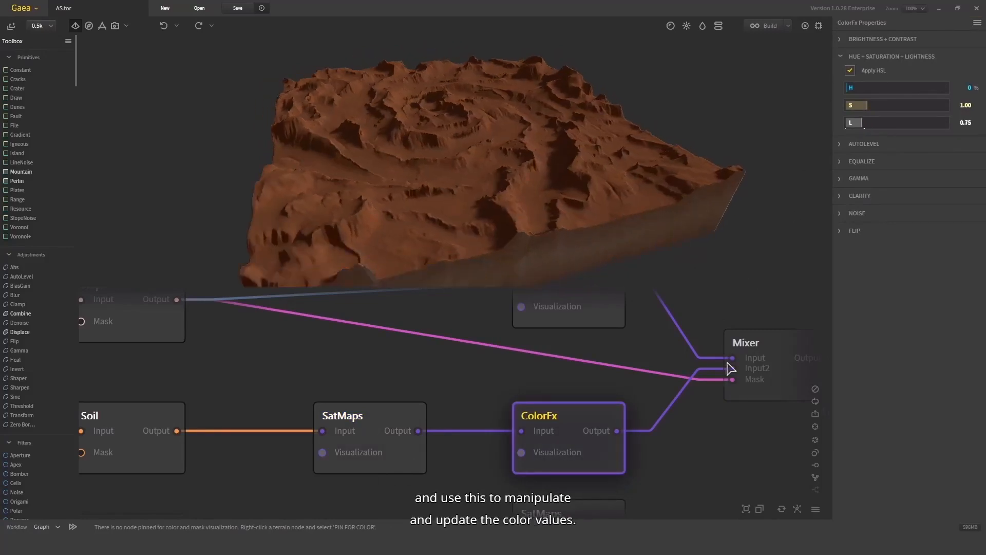
- Review the final Mixer output in the viewport and select the Texture SatMaps node
left_click_drag(744, 434, 588, 446)
scroll(591, 445, "down", 1)
left_click(612, 400)
left_click_drag(580, 196, 501, 200)
left_click_drag(647, 503, 415, 345)
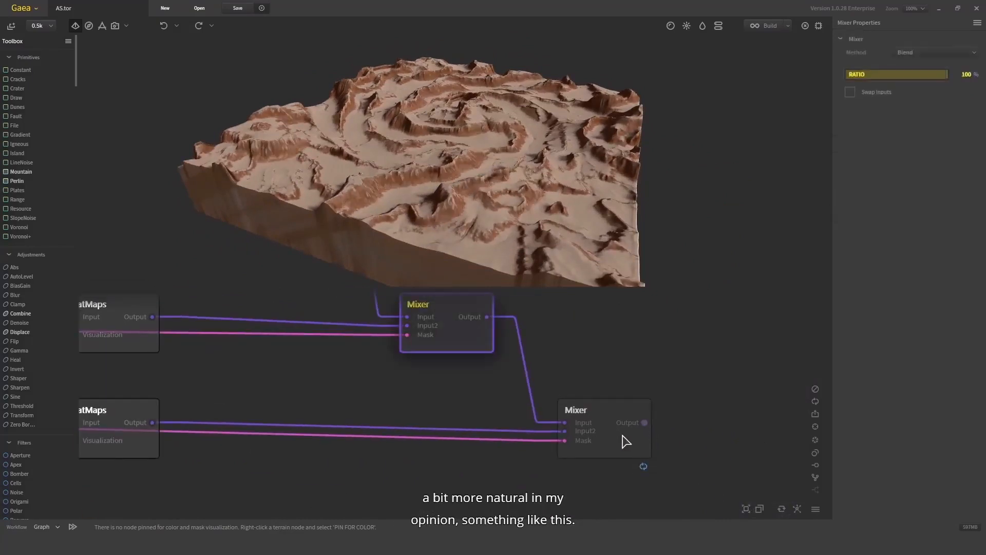
left_click(626, 438)
left_click_drag(591, 162, 534, 165)
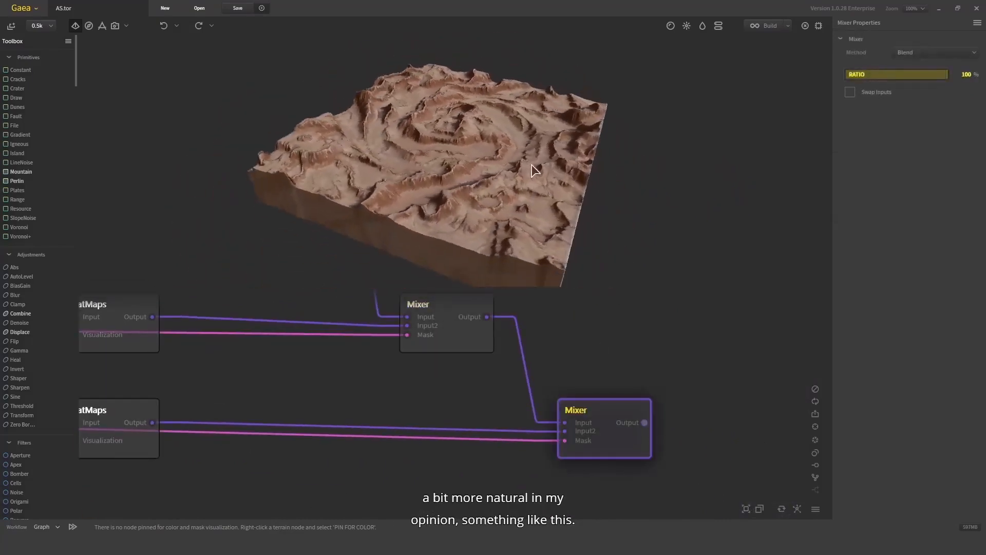
left_click_drag(290, 409, 472, 418)
left_click(297, 448)
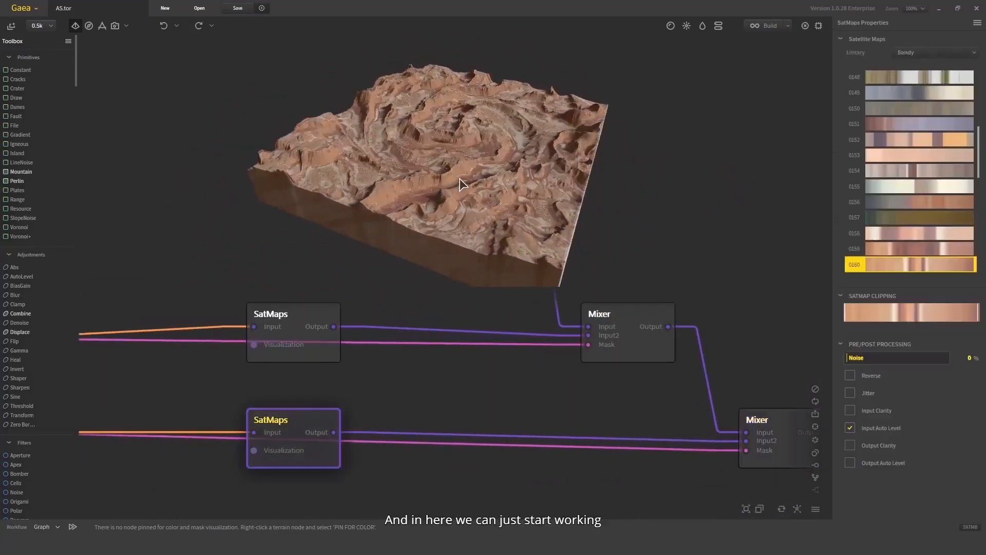
- Try maps from the Rocky library on the Texture SatMaps node
scroll(460, 178, "up", 5)
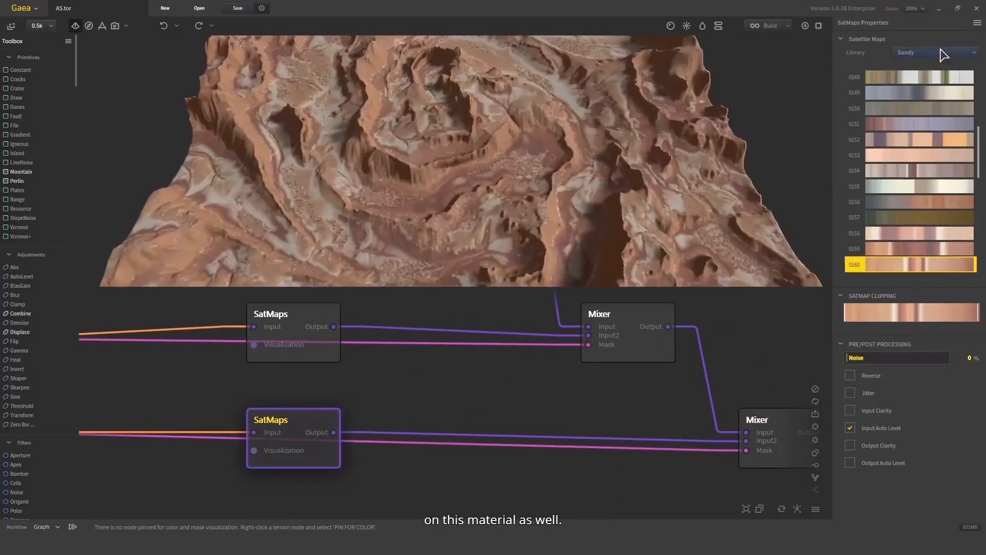
left_click(941, 53)
left_click(820, 67)
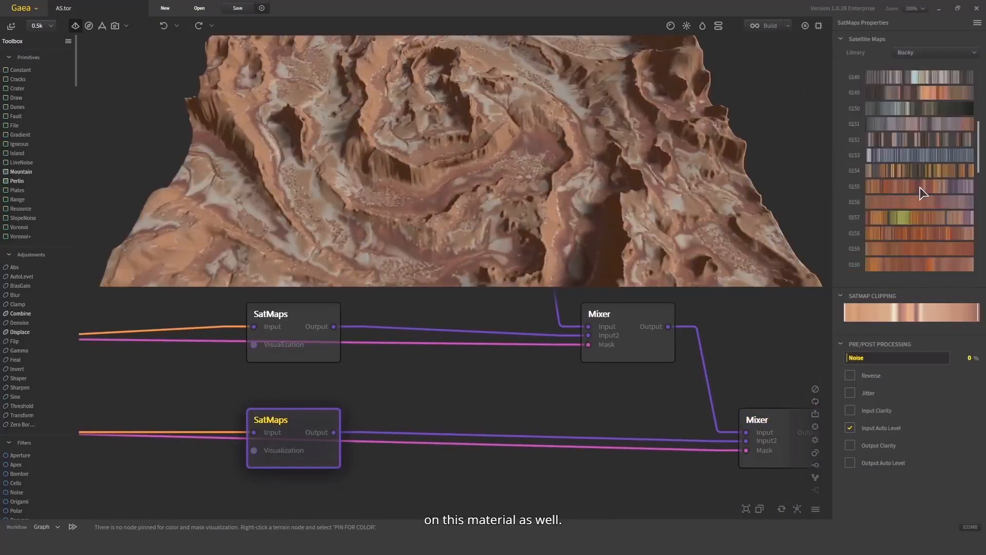
left_click(923, 203)
scroll(918, 175, "up", 6)
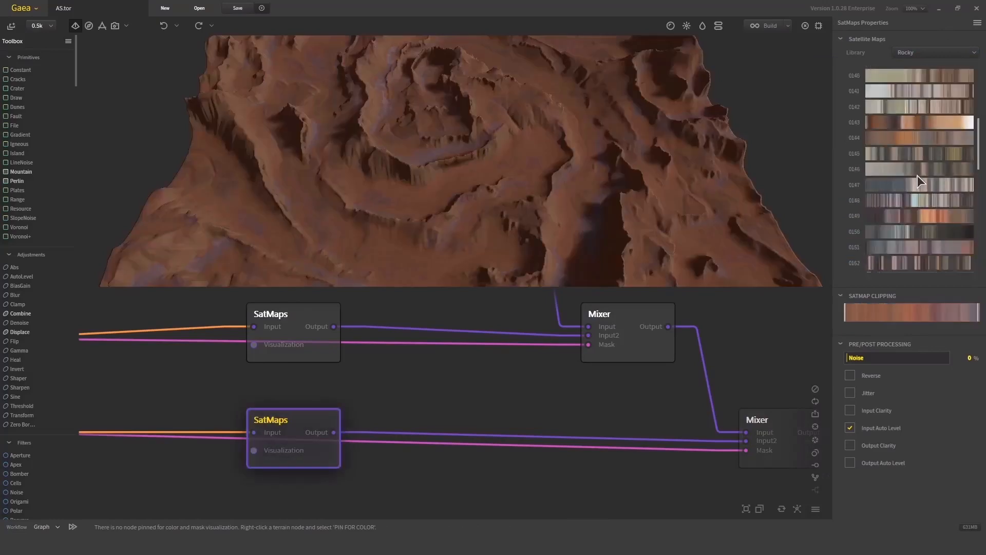
left_click(933, 175)
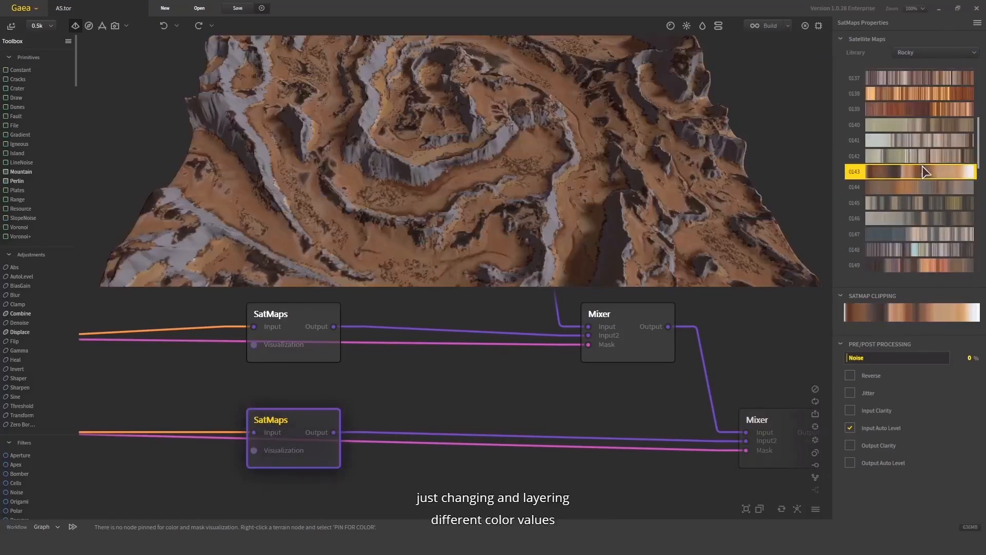
- Switch the Texture SatMaps library to Sandy and apply map 0107
scroll(924, 154, "up", 10)
scroll(924, 134, "up", 2)
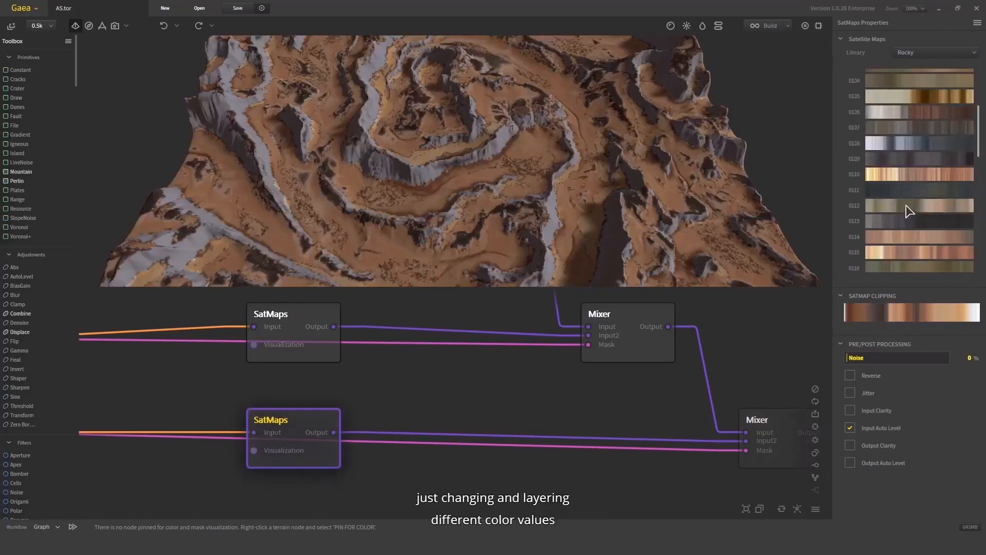
left_click(914, 53)
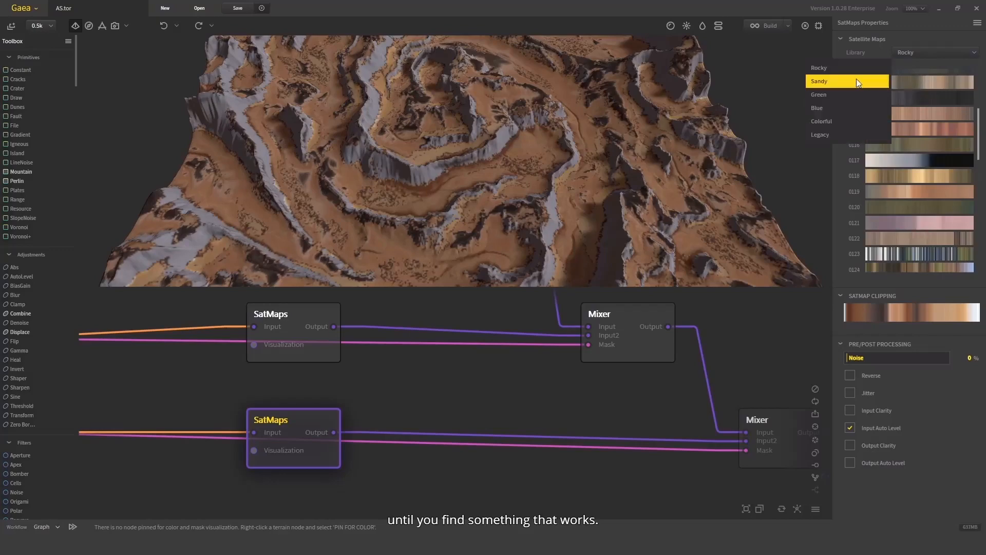
left_click(856, 80)
left_click(931, 154)
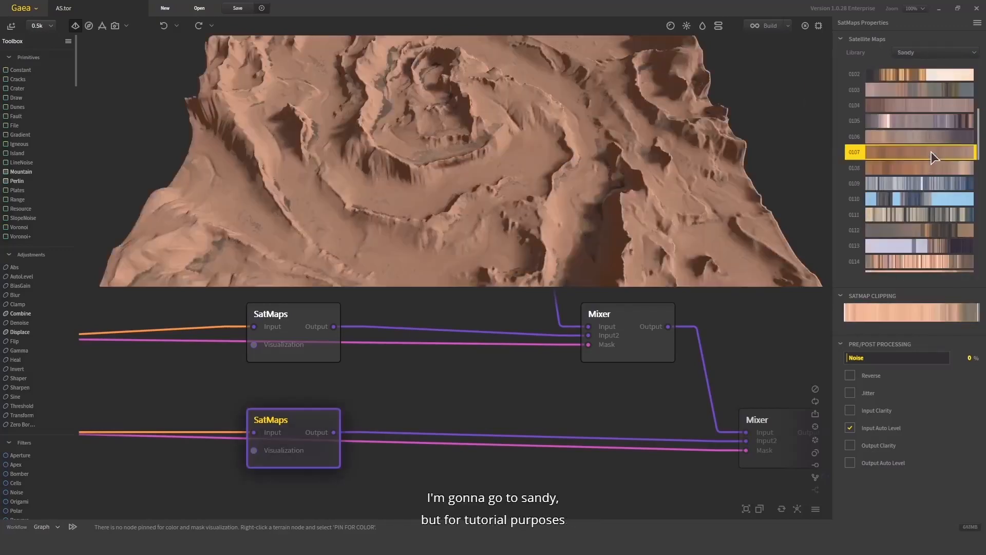
- Select the final Mixer and review the whole node graph and its terrain output
left_click_drag(683, 181, 682, 176)
middle_click_drag(632, 344, 531, 333)
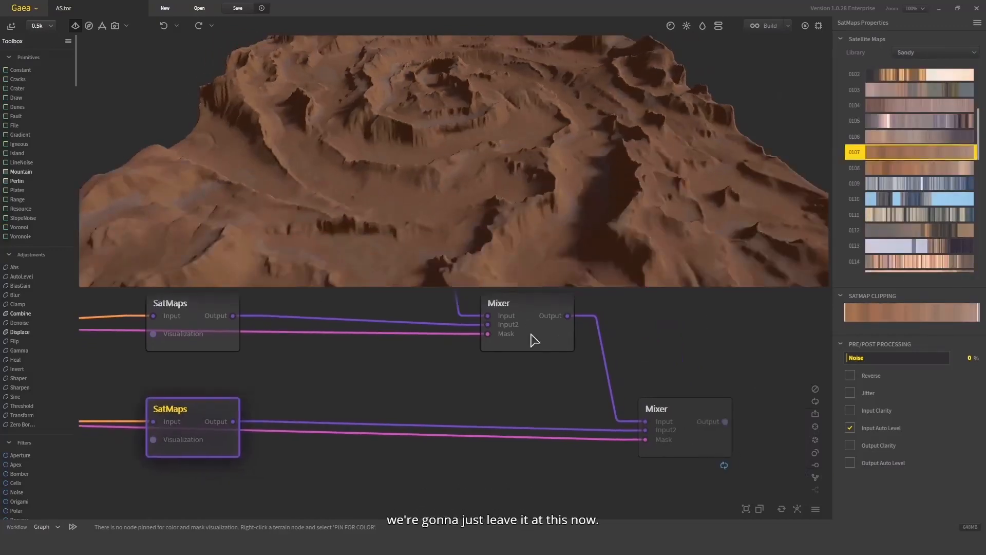
left_click(694, 425)
scroll(560, 147, "down", 5)
left_click_drag(560, 147, 491, 126)
scroll(491, 125, "up", 3)
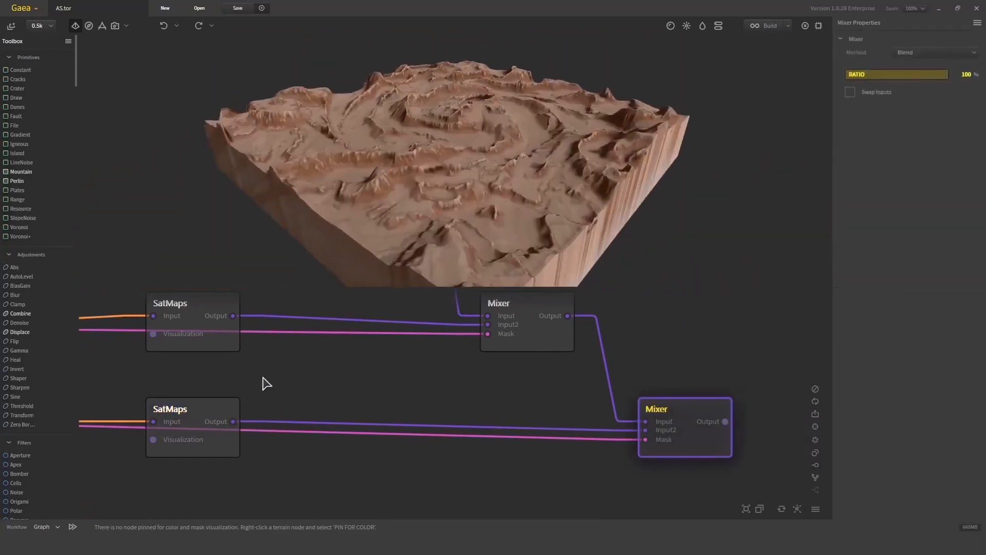
middle_click_drag(280, 383, 538, 377)
scroll(387, 390, "down", 3)
scroll(385, 434, "down", 2)
middle_click_drag(376, 448, 433, 461)
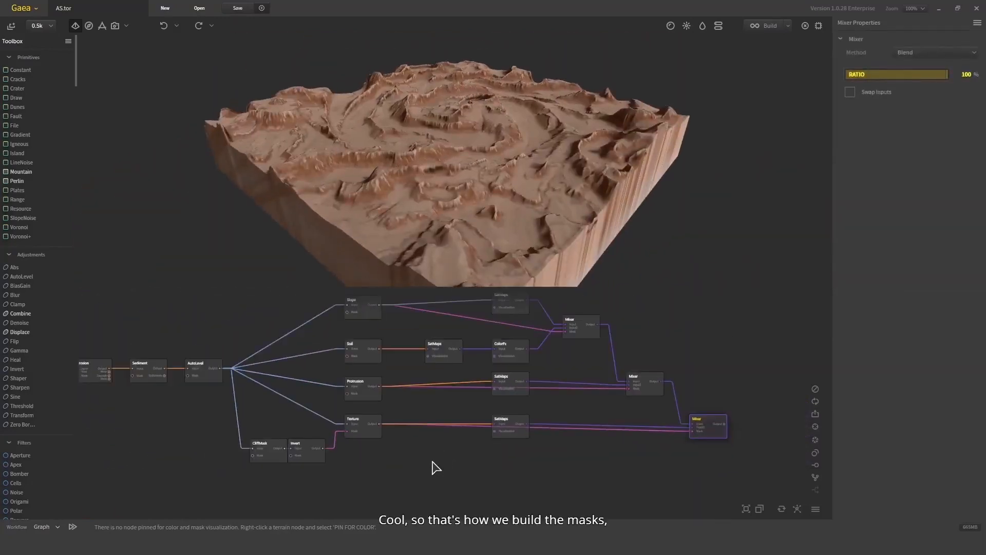
middle_click_drag(259, 397, 268, 424)
scroll(267, 425, "down", 2)
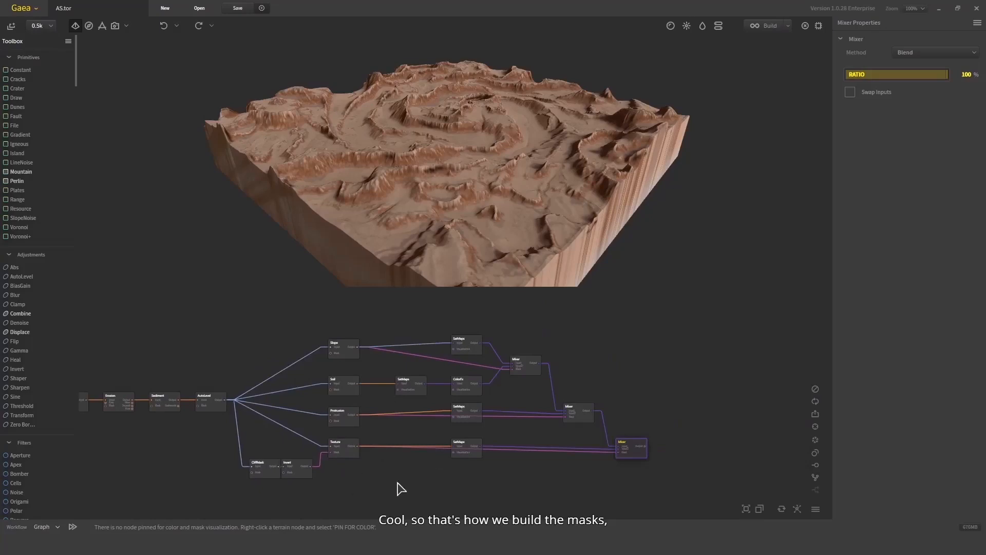
left_click_drag(374, 502, 468, 325)
middle_click_drag(537, 429, 499, 391)
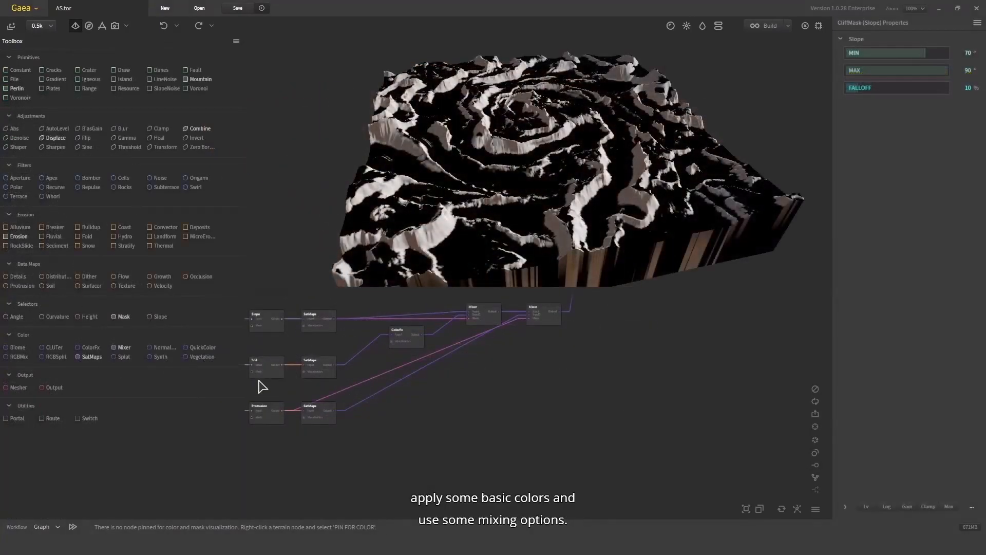
- Add a Synth node to the graph and connect the Soil output to its input
left_click_drag(258, 388, 231, 372)
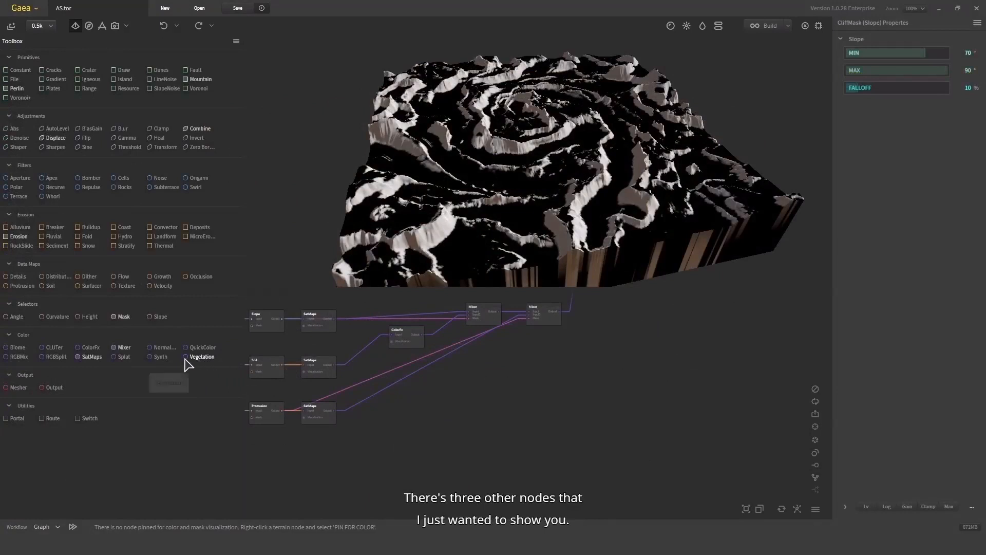
left_click_drag(160, 357, 386, 424)
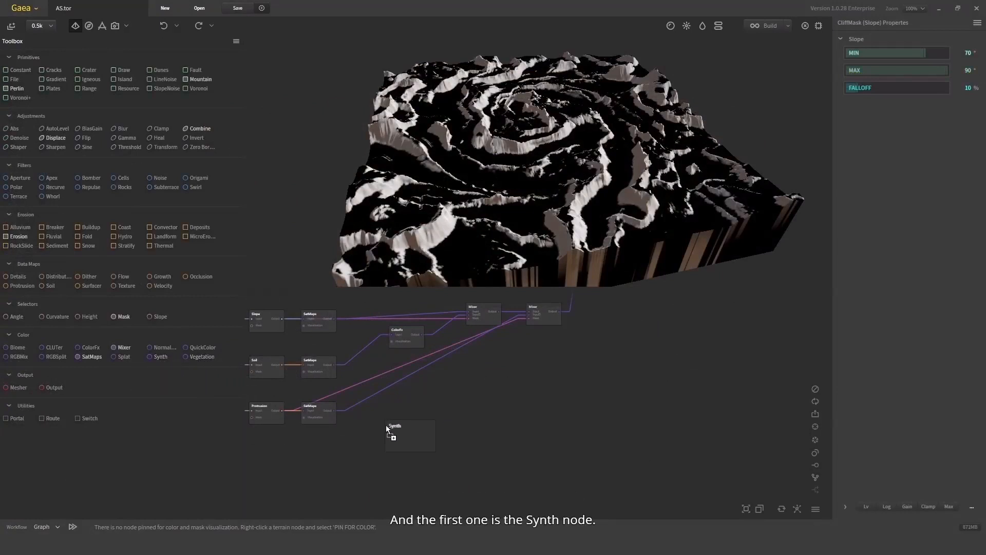
scroll(375, 446, "up", 3)
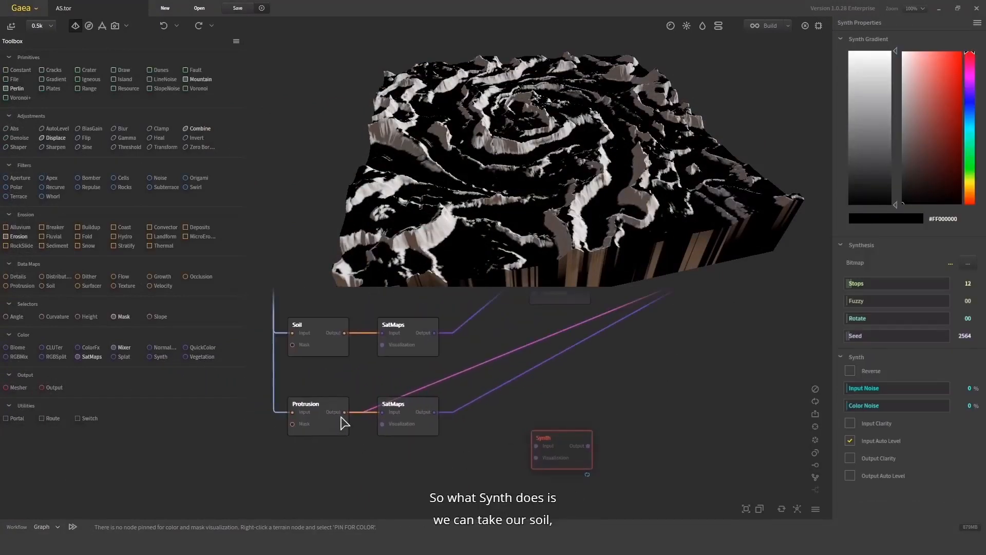
left_click(331, 345)
left_click_drag(345, 334, 566, 457)
left_click(570, 446)
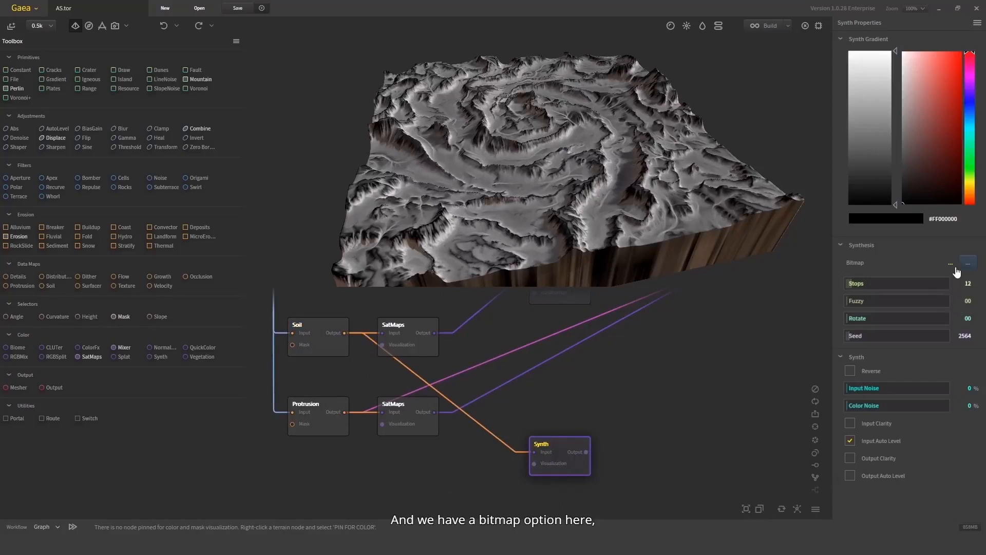
- Load the Clay-Soil-1 image from the Desktop as the Synth node's bitmap
left_click(973, 266)
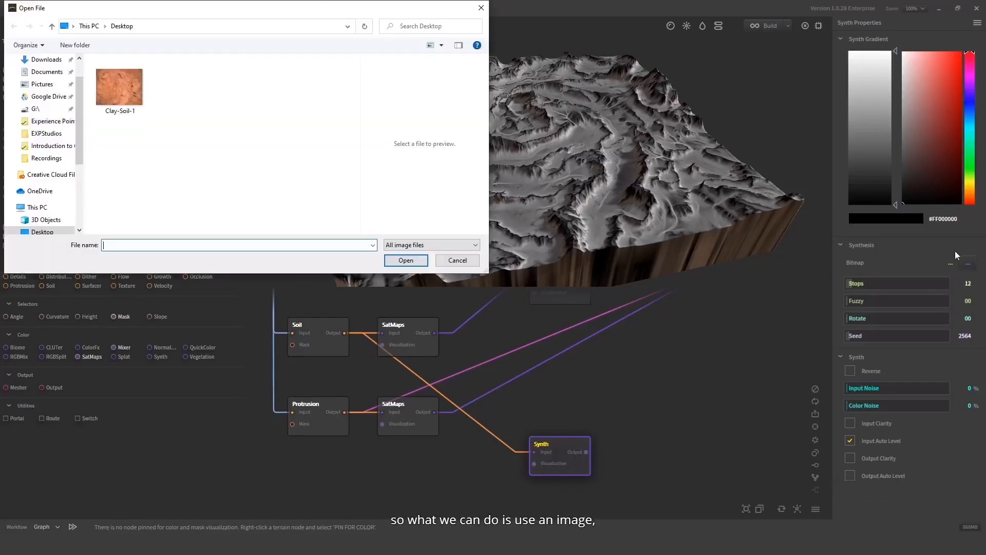
left_click(119, 86)
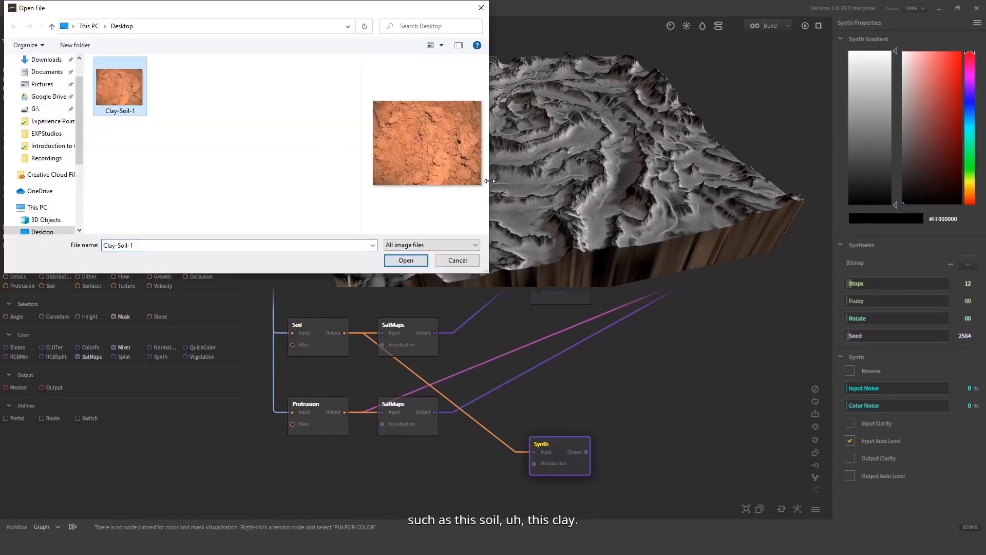
left_click(391, 262)
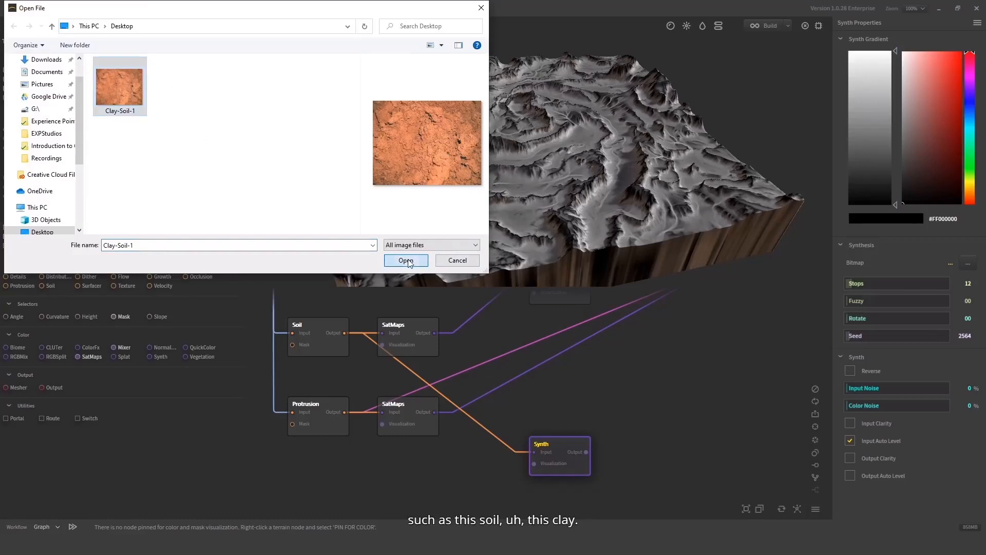
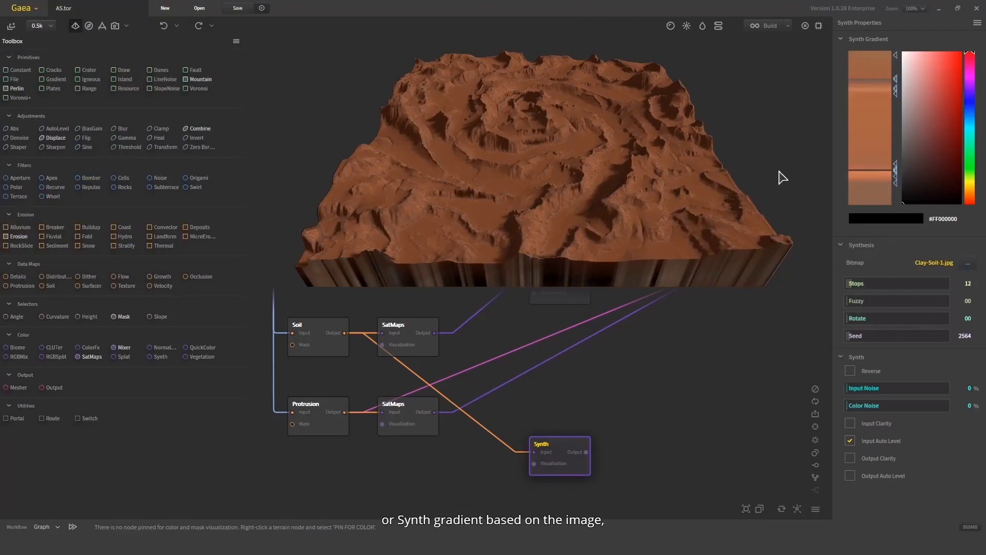
- Set the Synth node's Stops to 34, Fuzzy to 58 and Rotate to 61
left_click_drag(782, 178, 647, 271)
left_click_drag(851, 283, 867, 288)
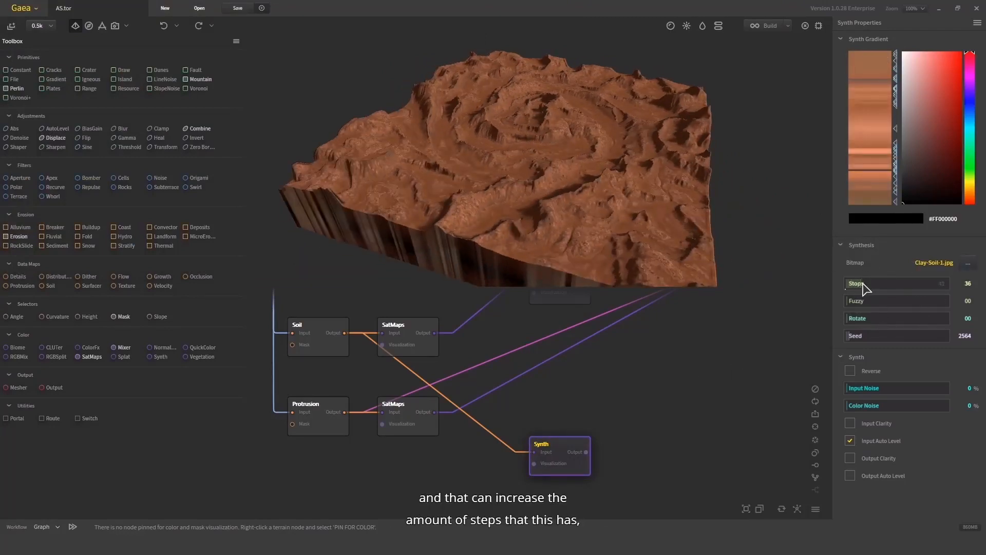
scroll(669, 179, "up", 5)
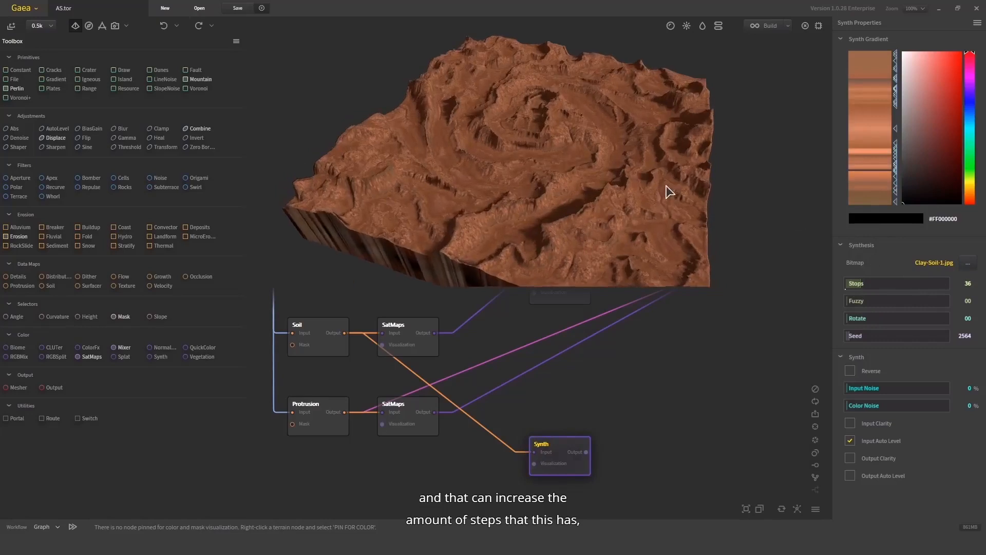
left_click(892, 285)
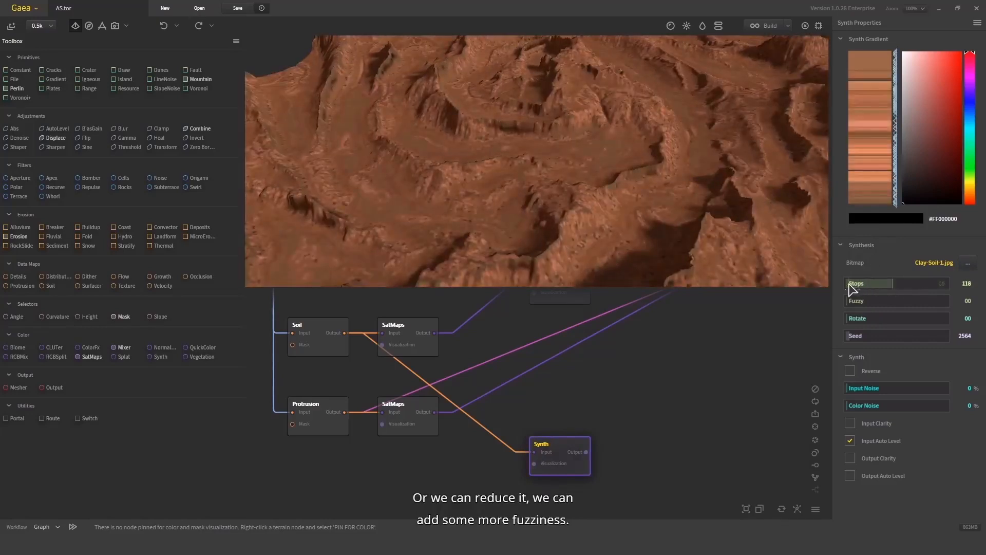
left_click(850, 286)
left_click(870, 302)
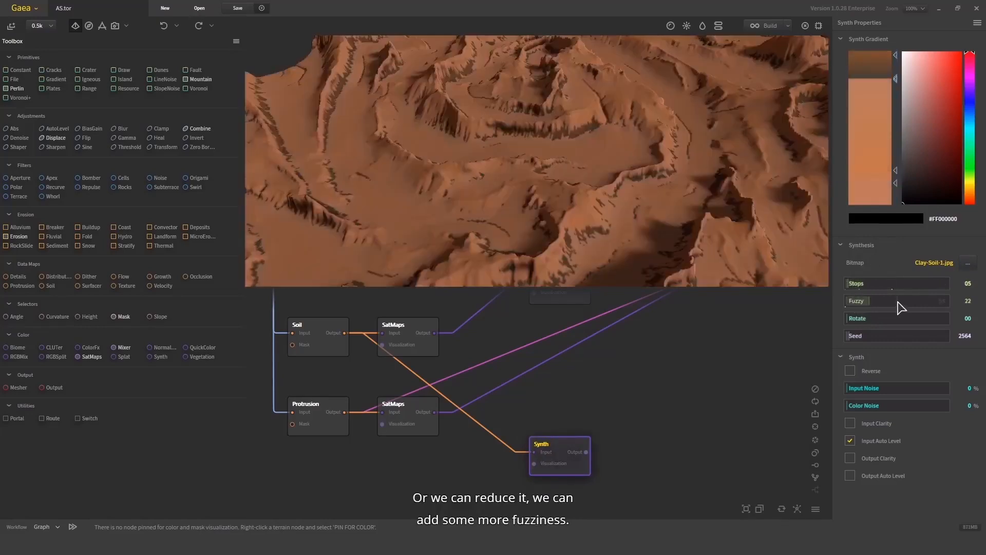
left_click(905, 302)
left_click(861, 286)
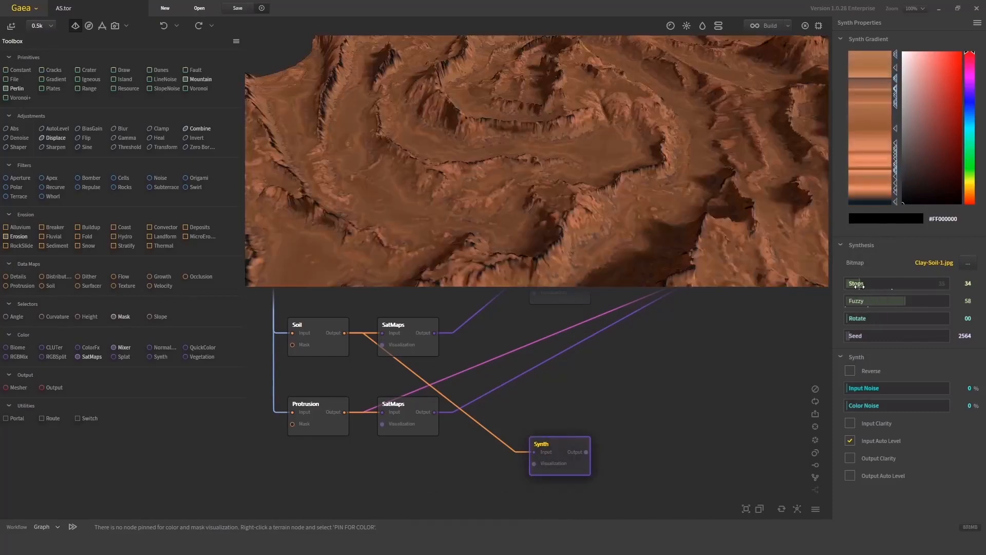
left_click_drag(590, 209, 615, 206)
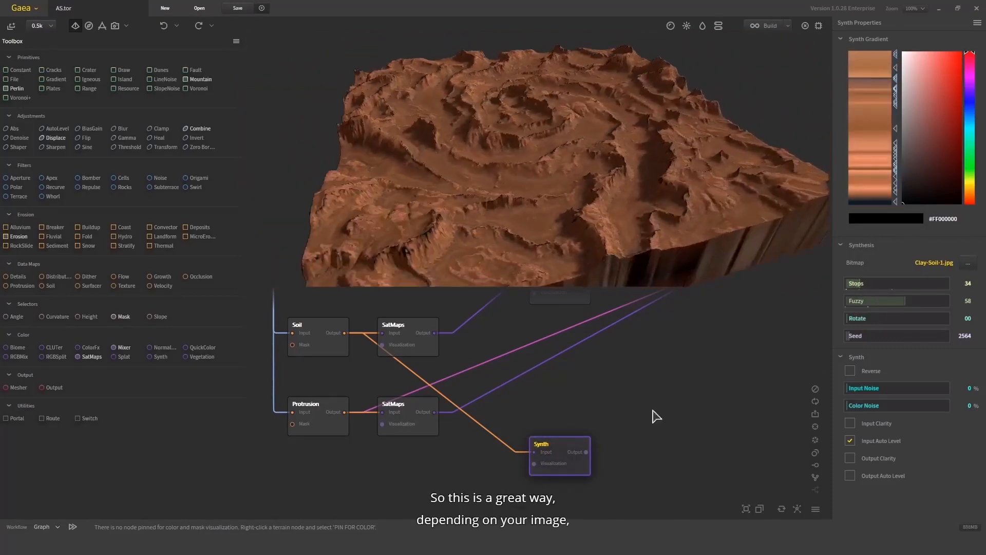
left_click(867, 323)
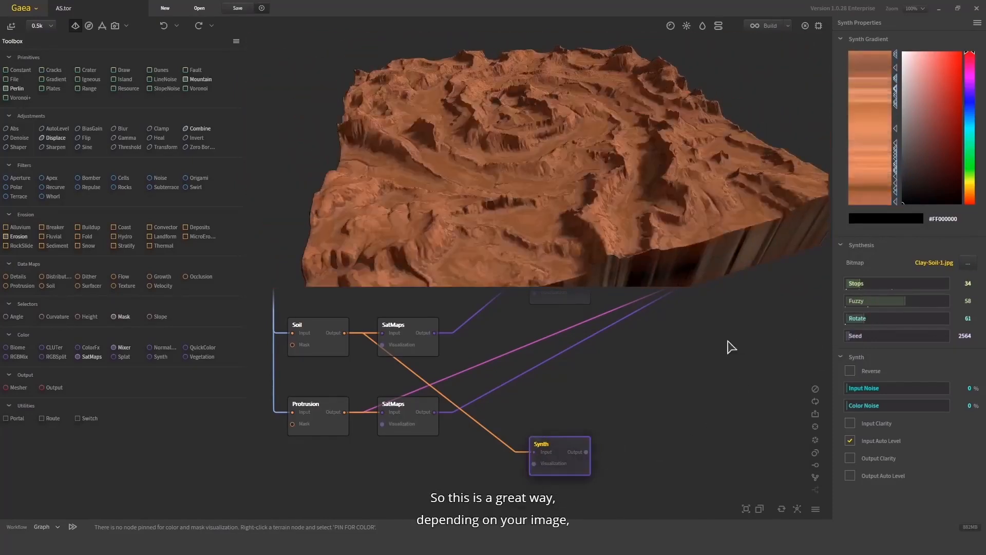
left_click_drag(574, 180, 619, 327)
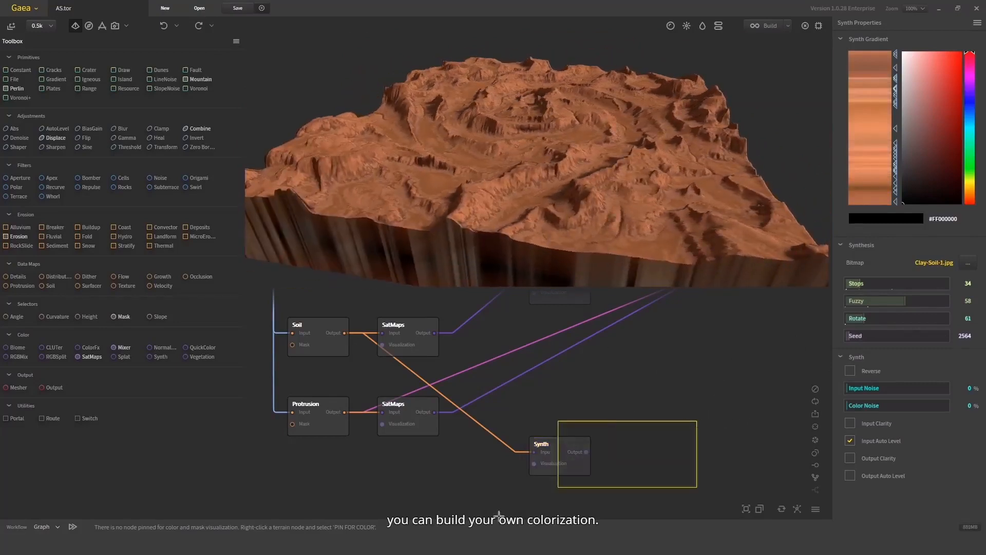
- Delete the Synth node from the graph
scroll(628, 411, "down", 3)
middle_click_drag(617, 420, 590, 454)
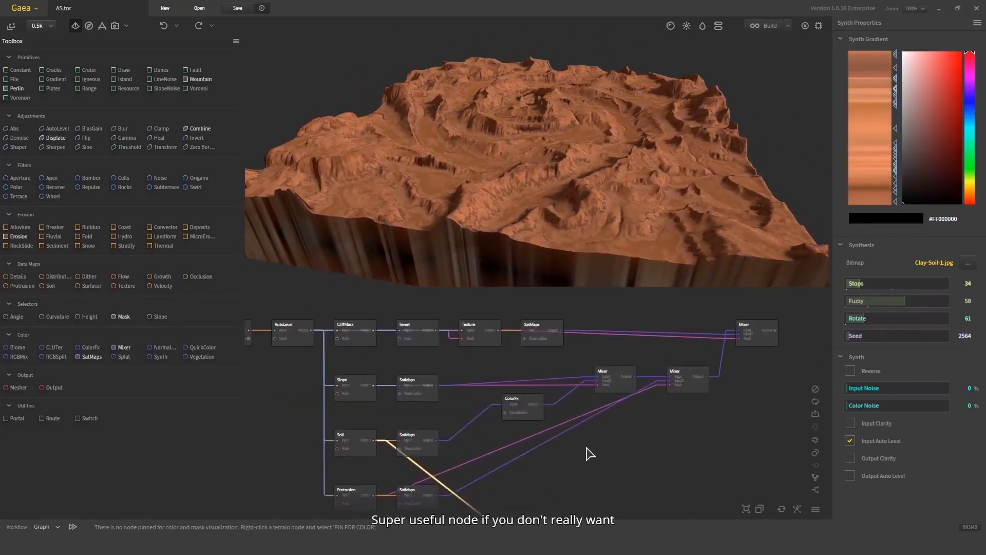
middle_click_drag(508, 468, 550, 378)
mouse_move(563, 437)
left_mouse_down()
mouse_move(425, 467)
mouse_move(384, 463)
left_mouse_up()
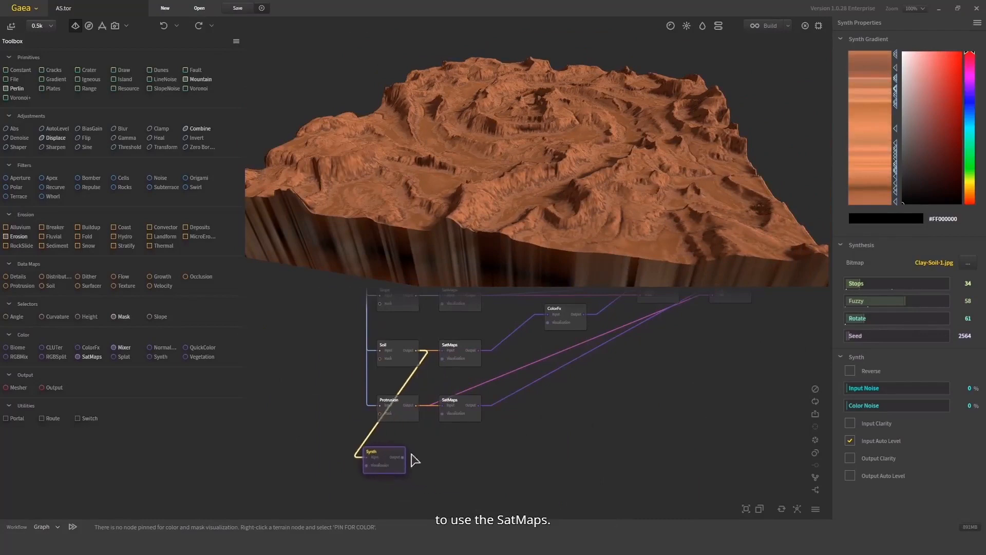
left_click_drag(423, 437, 343, 492)
key("Delete")
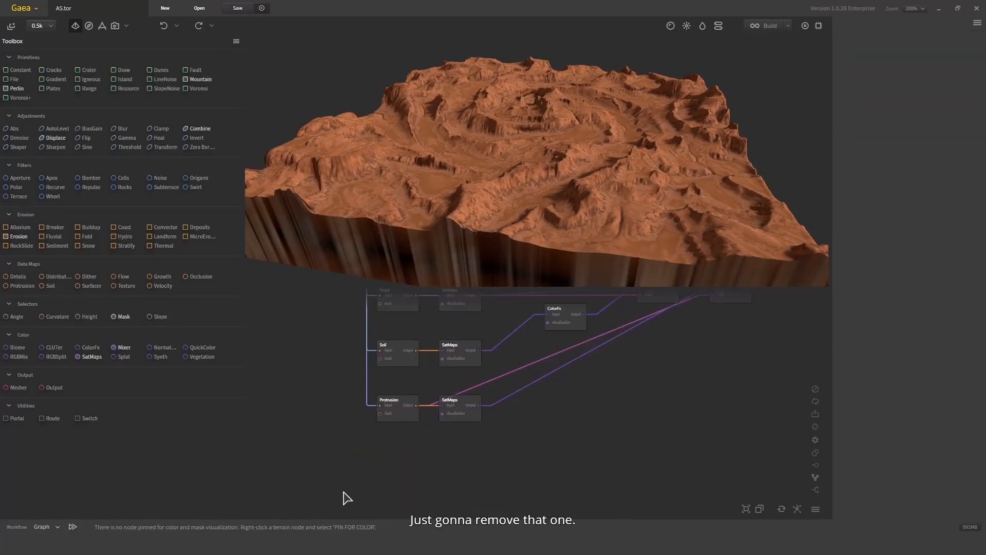
- Add a Vegetation node beside the Protrusion SatMaps node and link it into the color chain
left_click_drag(195, 358, 473, 422)
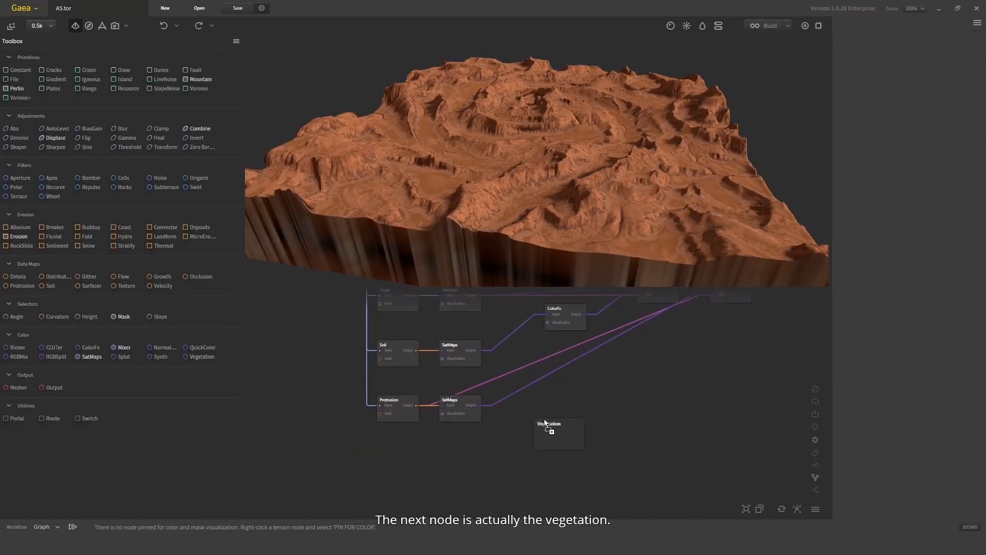
left_click_drag(545, 419, 461, 409)
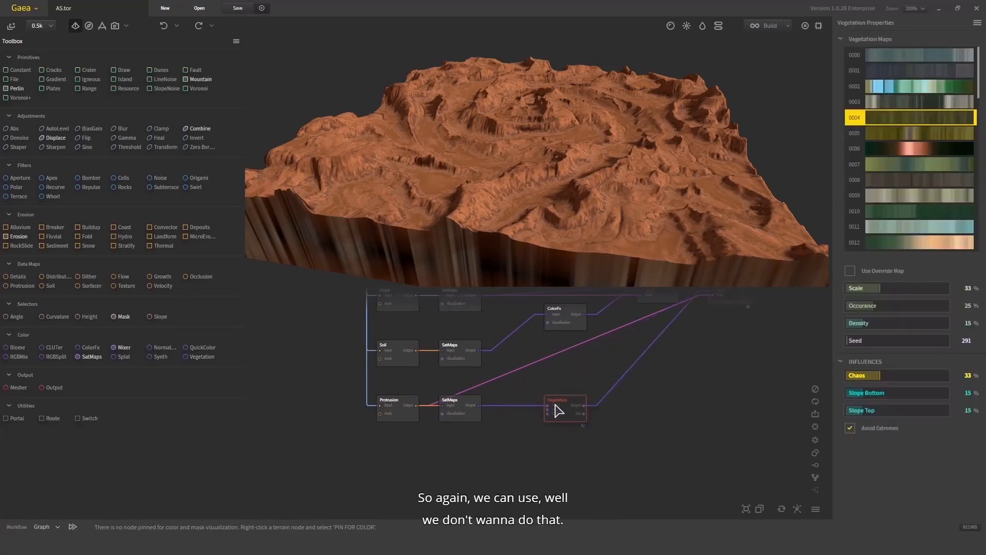
scroll(550, 408, "up", 2)
middle_click_drag(691, 313, 610, 379)
scroll(610, 378, "down", 1)
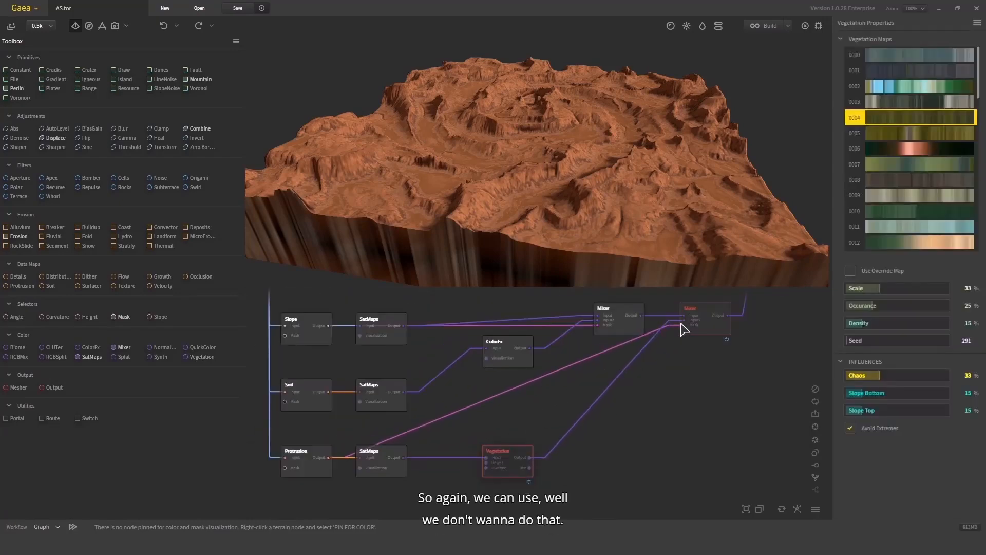
left_click_drag(682, 323, 406, 458)
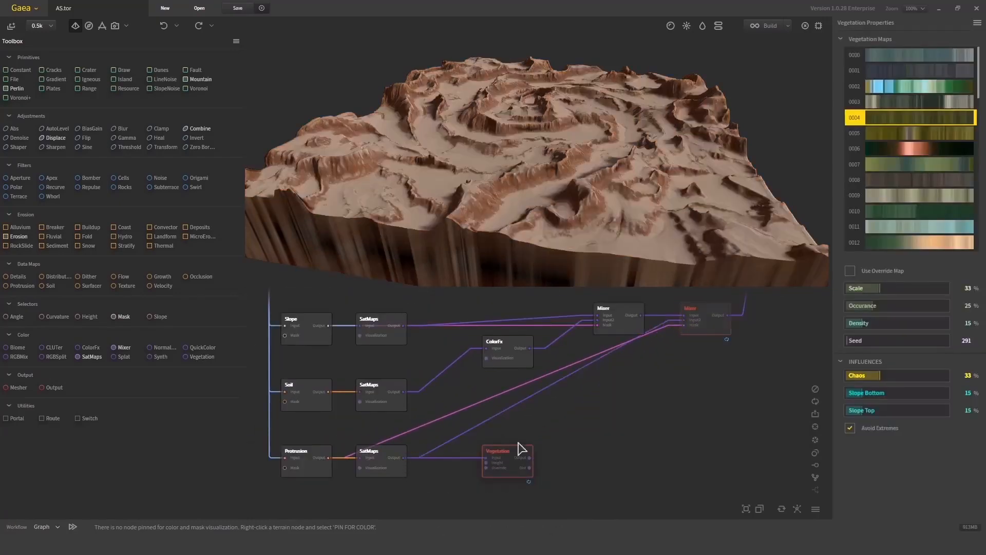
left_click_drag(521, 464, 522, 496)
middle_click_drag(540, 443, 571, 399)
scroll(538, 446, "up", 2)
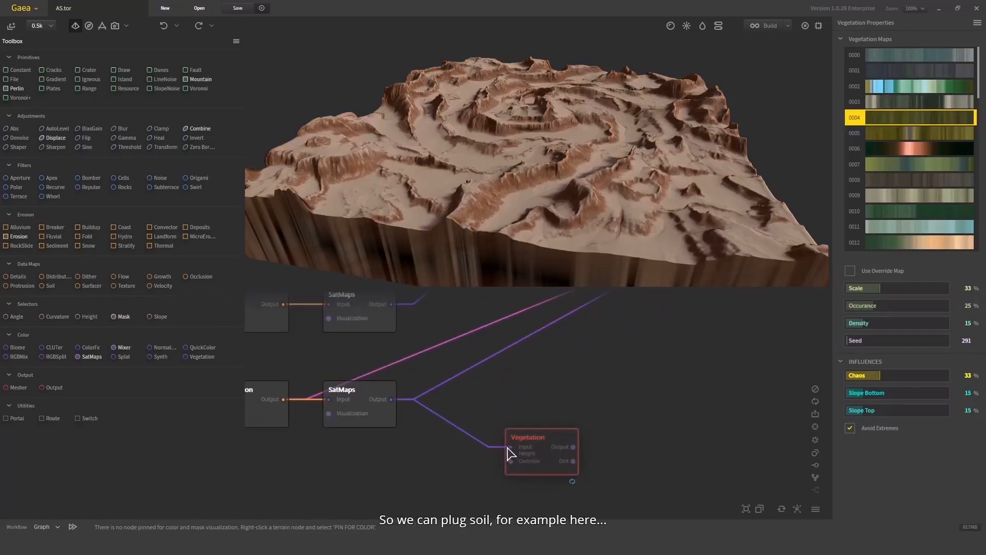
middle_click_drag(371, 337, 484, 385)
scroll(484, 385, "down", 2)
- Try to connect the Soil node's output to the Vegetation node
left_click_drag(421, 363, 501, 363)
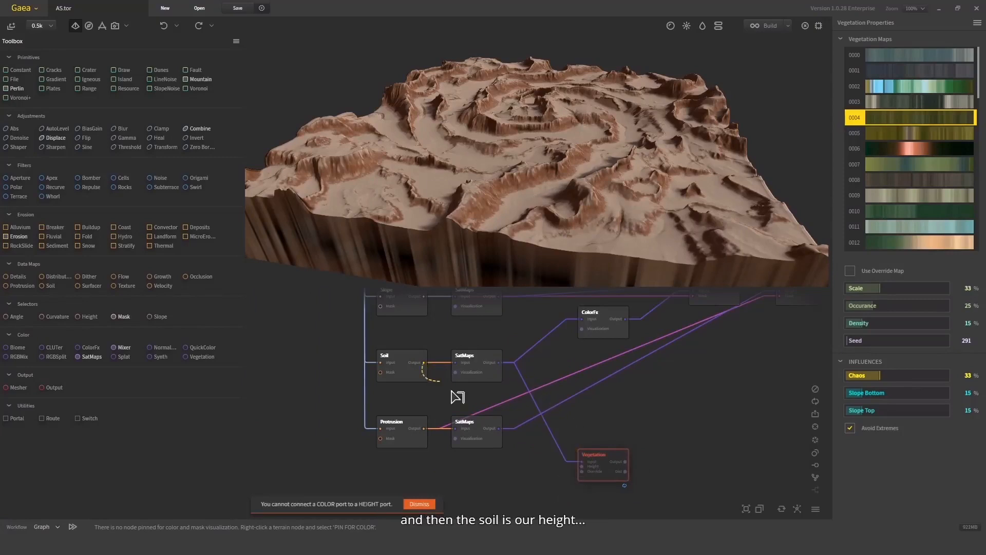
left_click_drag(424, 363, 557, 361)
middle_click_drag(558, 361, 667, 478)
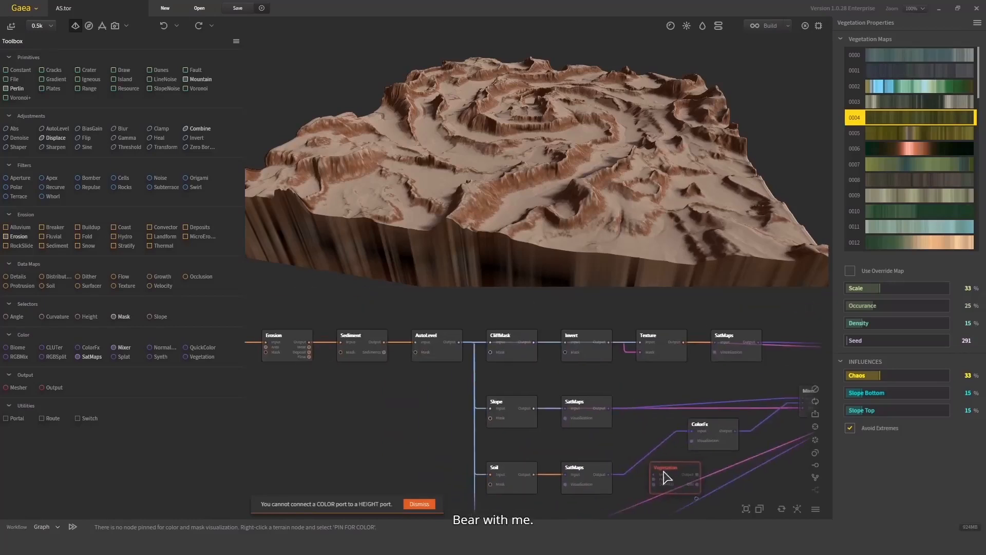
middle_click_drag(461, 376, 401, 349)
- Connect the Soil SatMaps output to the Vegetation Input and the height map to its Height input
scroll(604, 445, "up", 1)
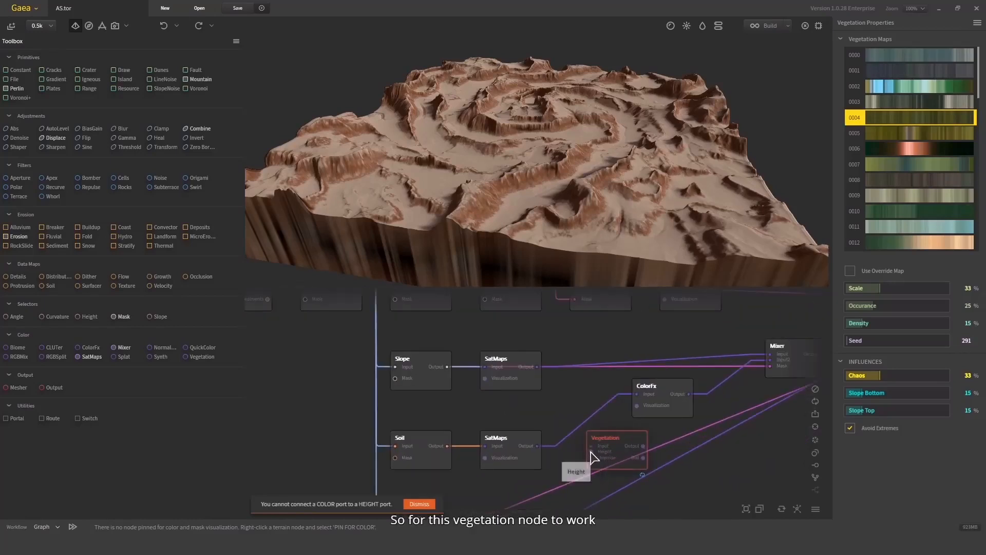
scroll(544, 458, "up", 1)
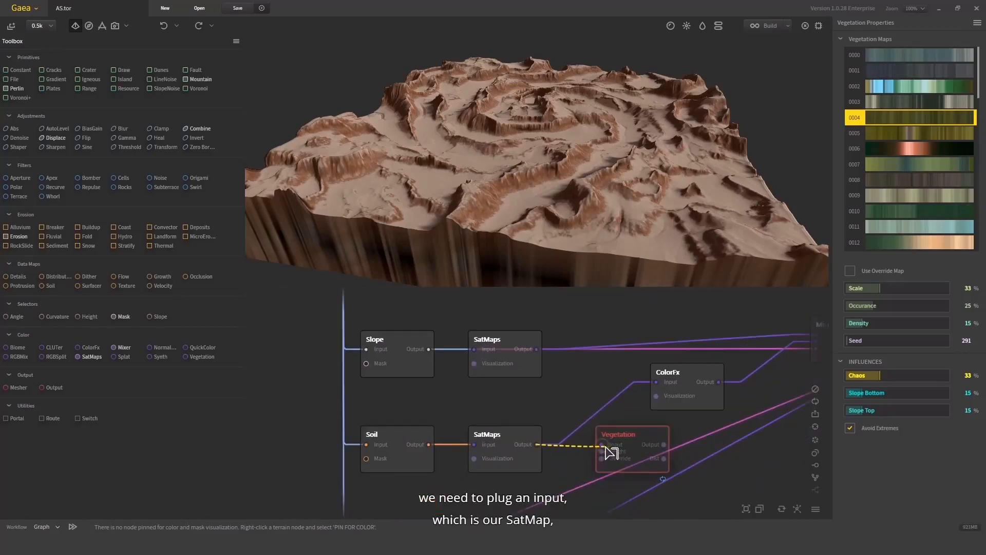
middle_click_drag(593, 455, 606, 489)
scroll(606, 489, "down", 1)
left_click_drag(613, 485, 381, 321)
middle_click_drag(670, 502, 561, 411)
scroll(561, 411, "down", 1)
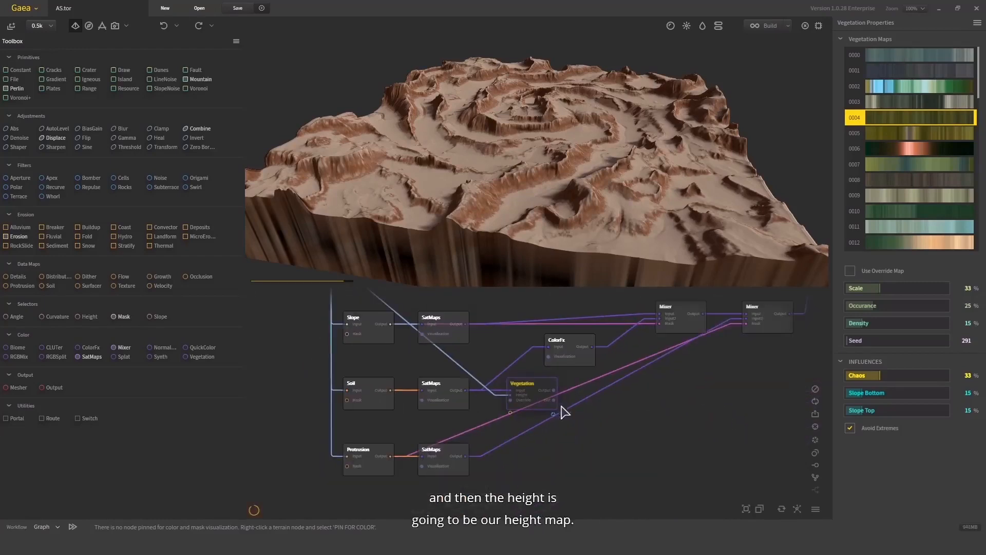
left_click_drag(542, 407, 599, 494)
middle_click_drag(598, 469, 586, 427)
left_click_drag(590, 456, 584, 440)
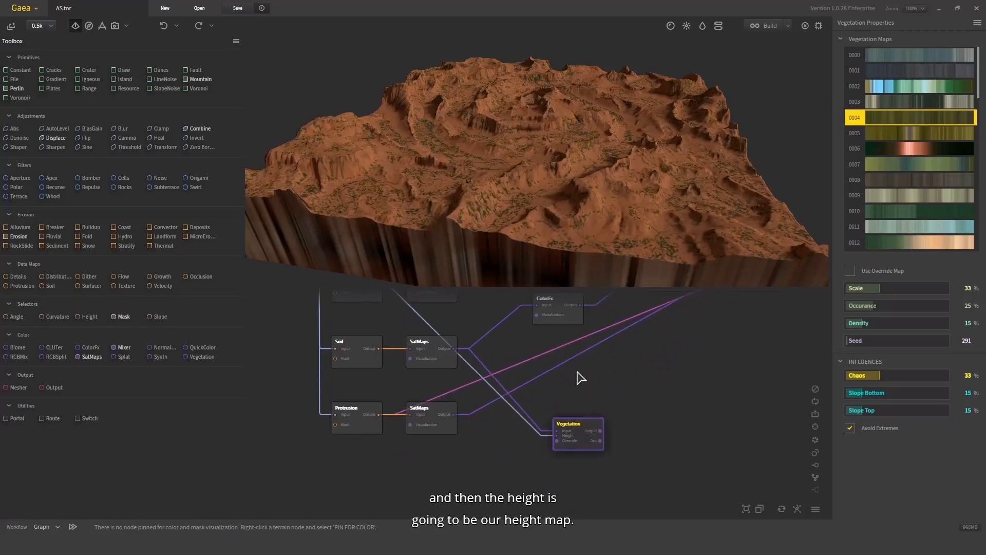
- Select vegetation map 0012 for the Vegetation node
left_click(436, 345)
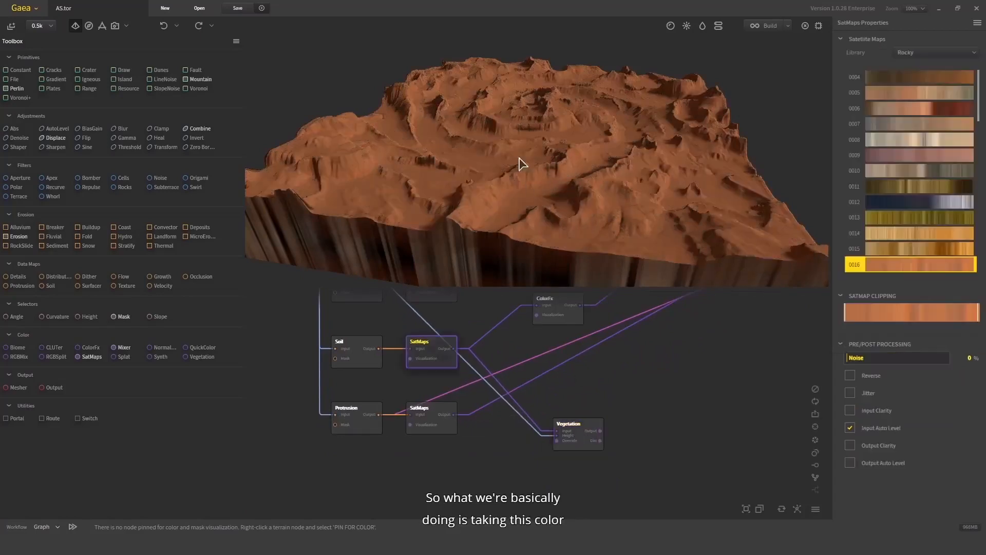
left_click(580, 434)
scroll(680, 190, "up", 5)
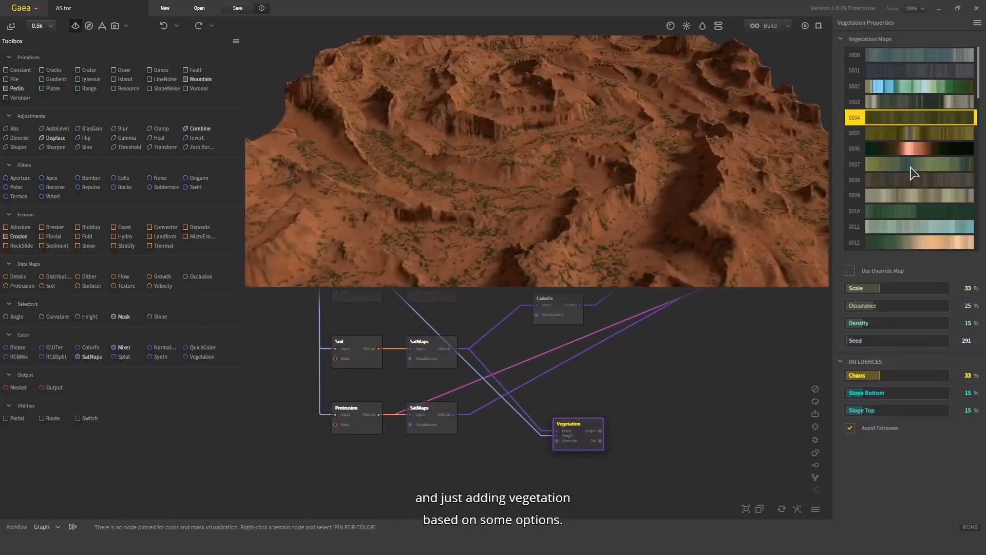
left_click(908, 211)
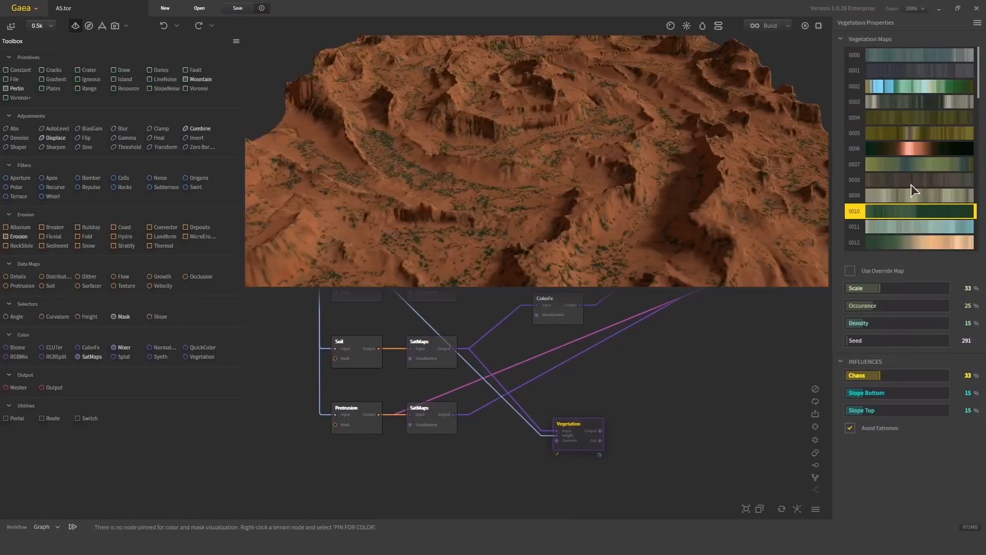
scroll(919, 164, "down", 3)
left_click(924, 146)
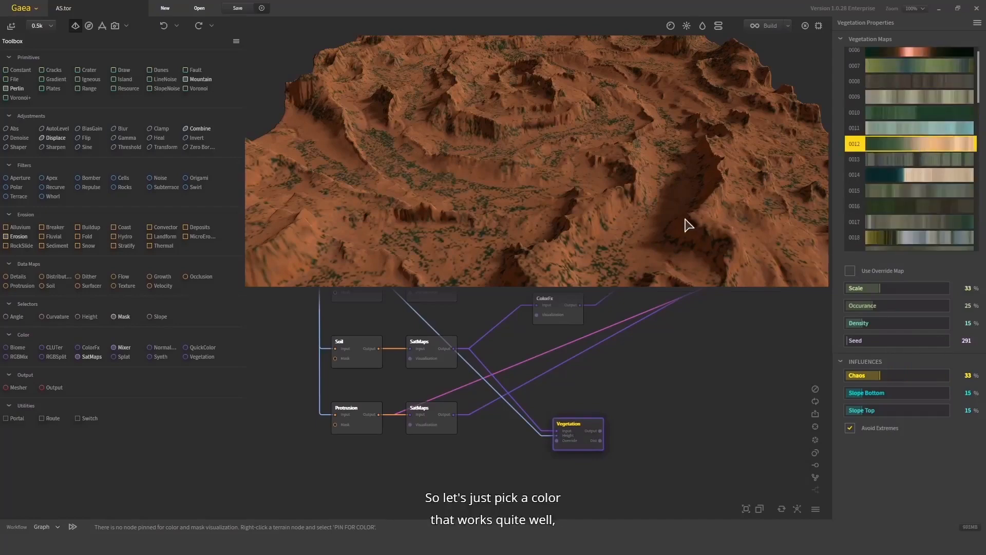
- Set the Vegetation influences to Chaos 74%, Slope Bottom 11% and Slope Top 71%
left_click_drag(670, 201, 582, 227)
scroll(581, 226, "up", 5)
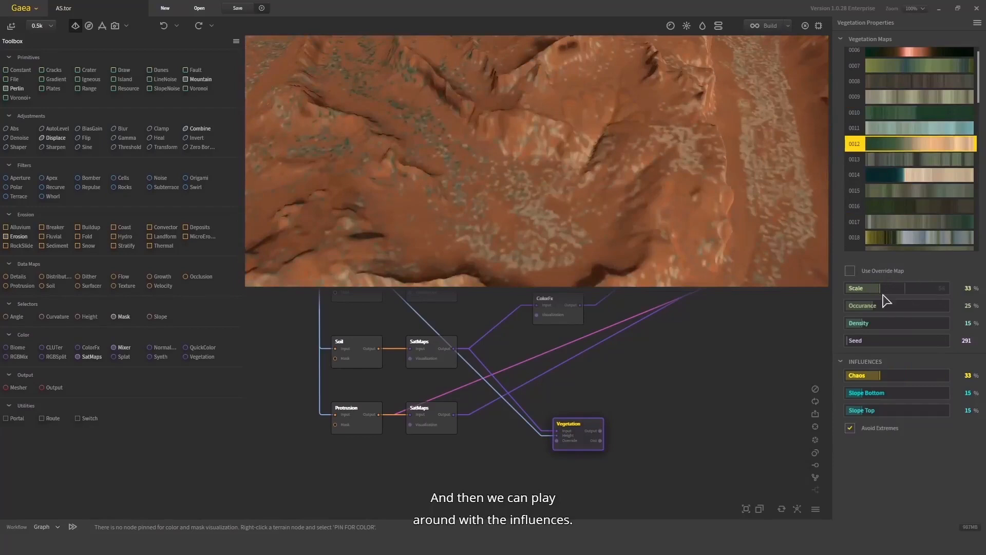
left_click_drag(872, 373, 921, 378)
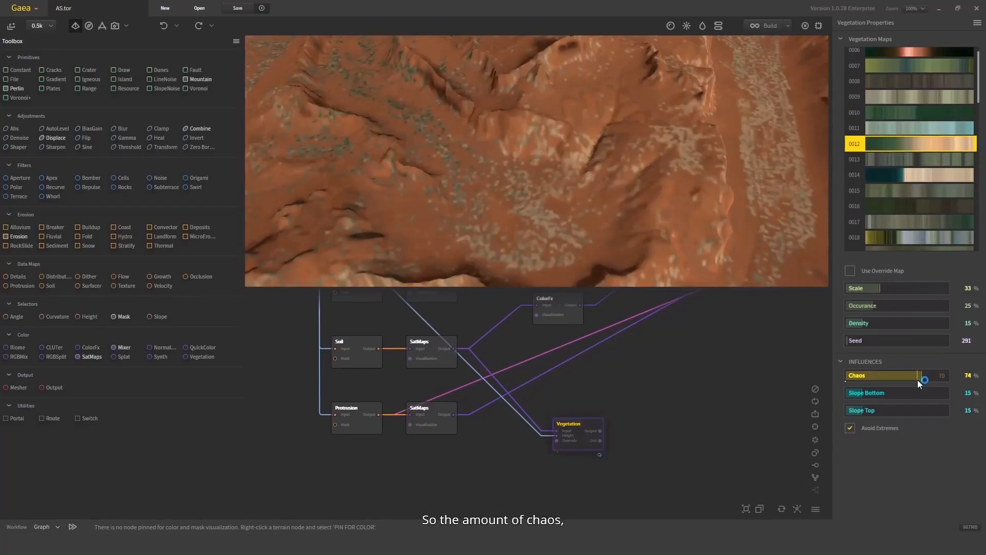
scroll(583, 149, "up", 3)
scroll(570, 179, "down", 8)
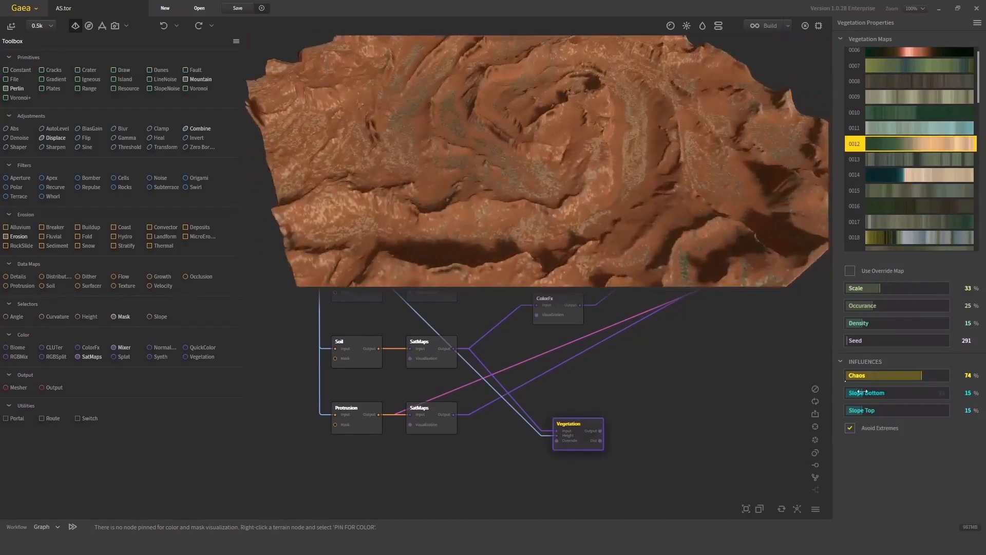
left_click_drag(863, 393, 893, 402)
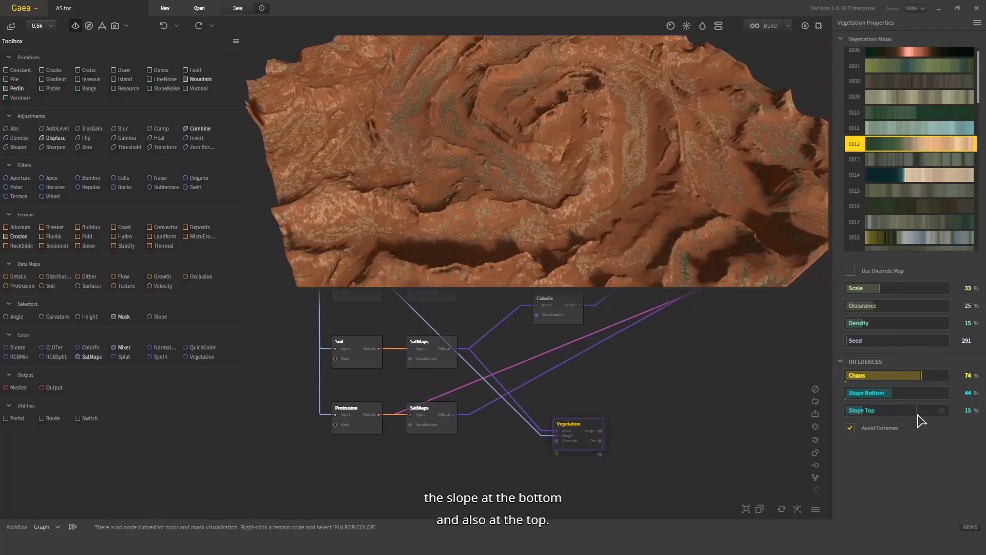
left_click(918, 414)
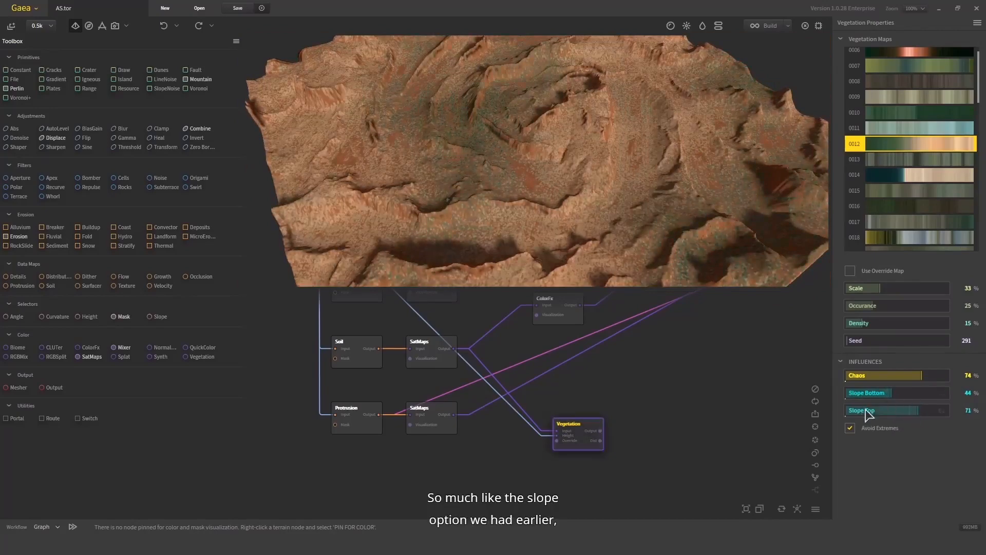
left_click_drag(572, 235, 680, 161)
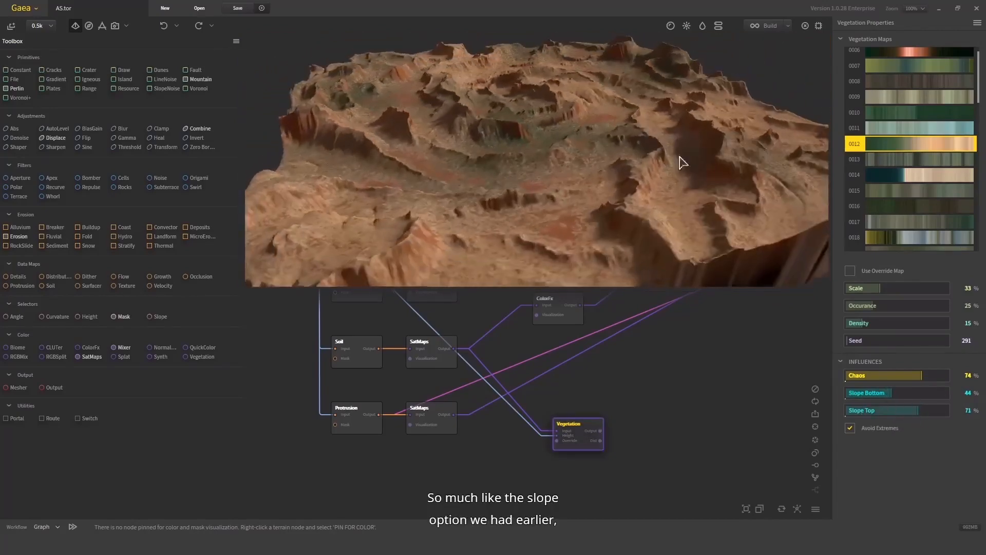
left_click(857, 393)
left_click_drag(589, 165, 588, 286)
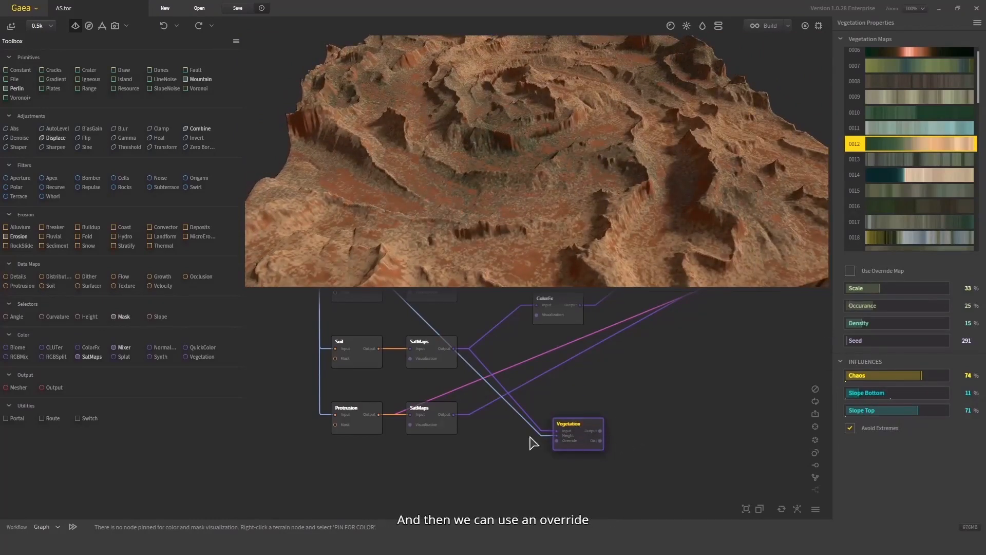
- Connect the Protrusion SatMaps output to the Vegetation Override input and enable Use Override Map
left_click_drag(455, 415, 597, 426)
left_click(851, 271)
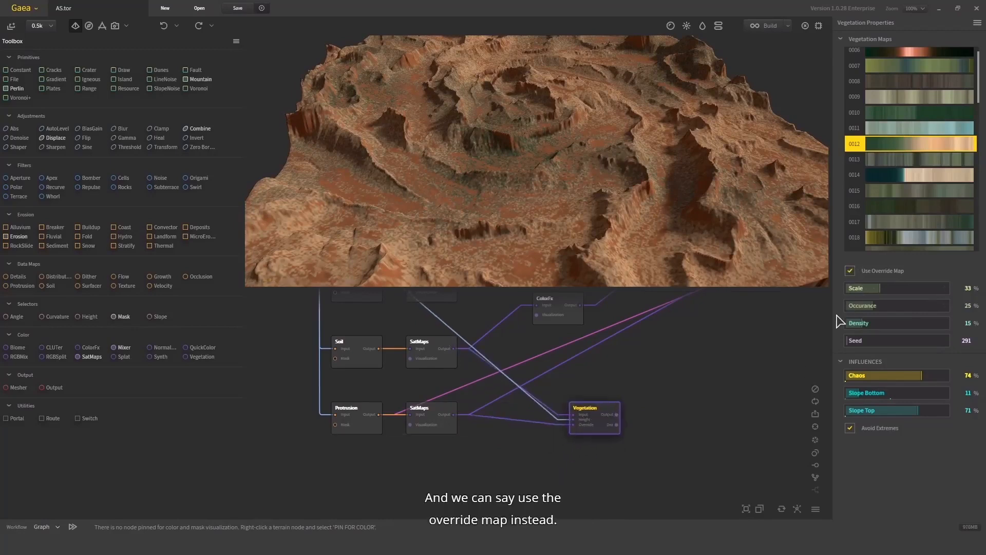
left_click(435, 414)
left_click(596, 424)
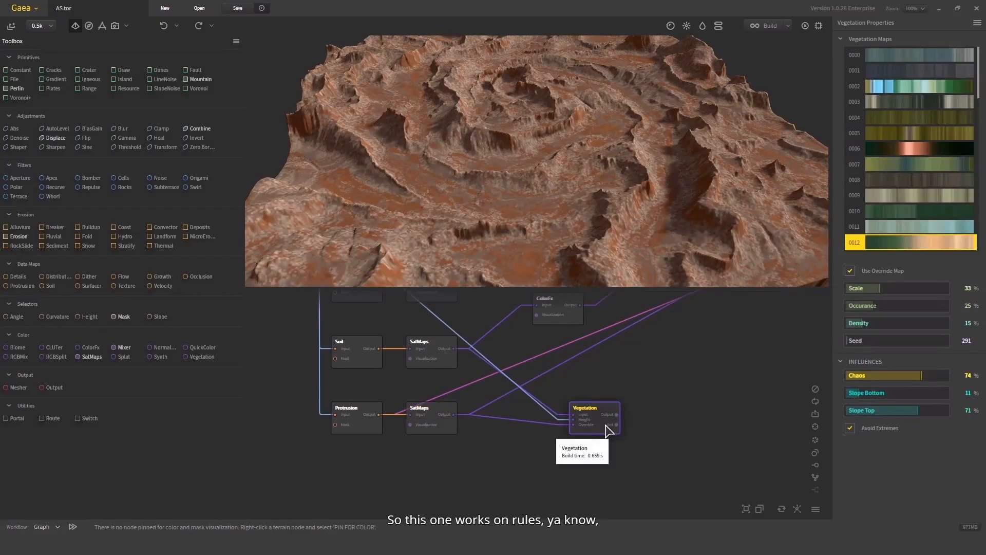
- Switch the Vegetation node to vegetation map 0010 and disable Use Override Map
left_click_drag(667, 132, 631, 190)
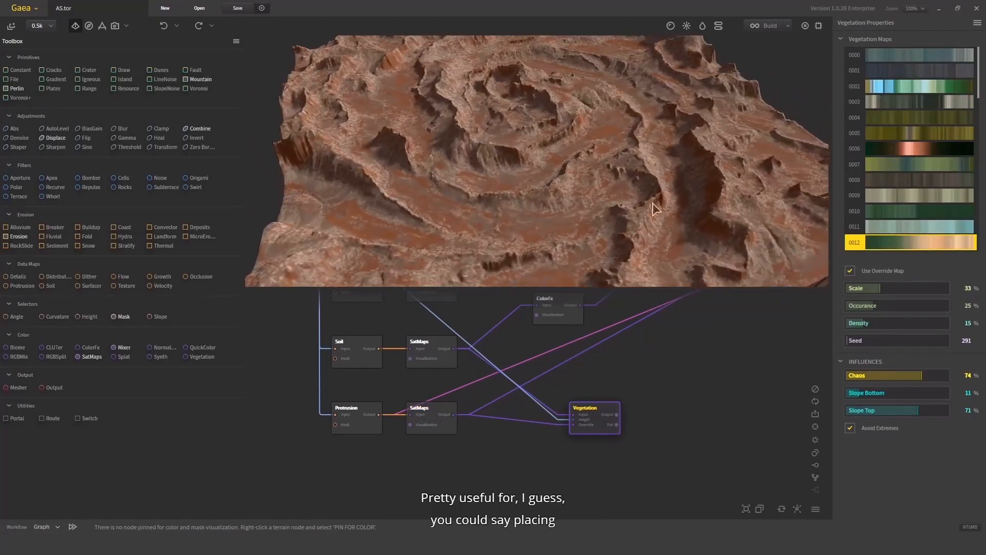
left_click(920, 211)
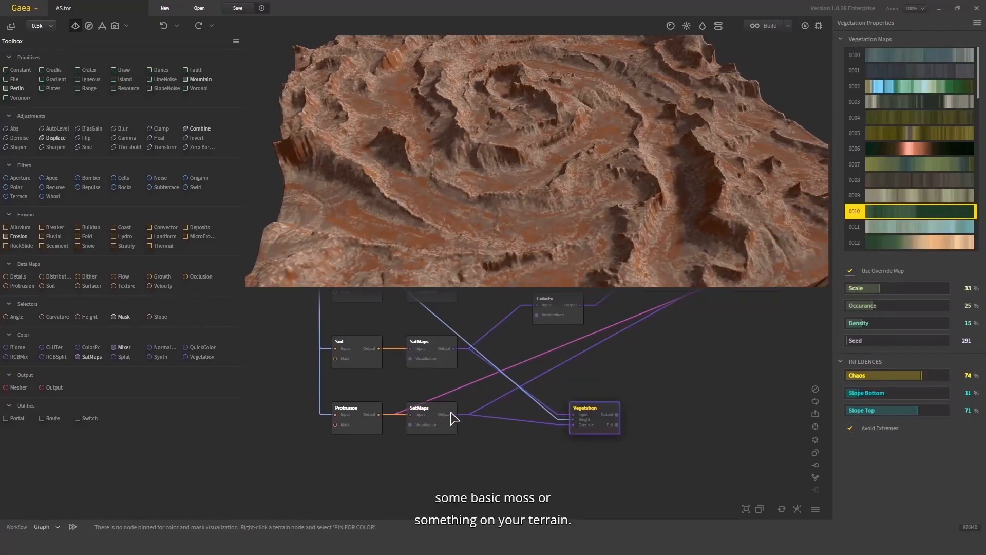
left_click(850, 271)
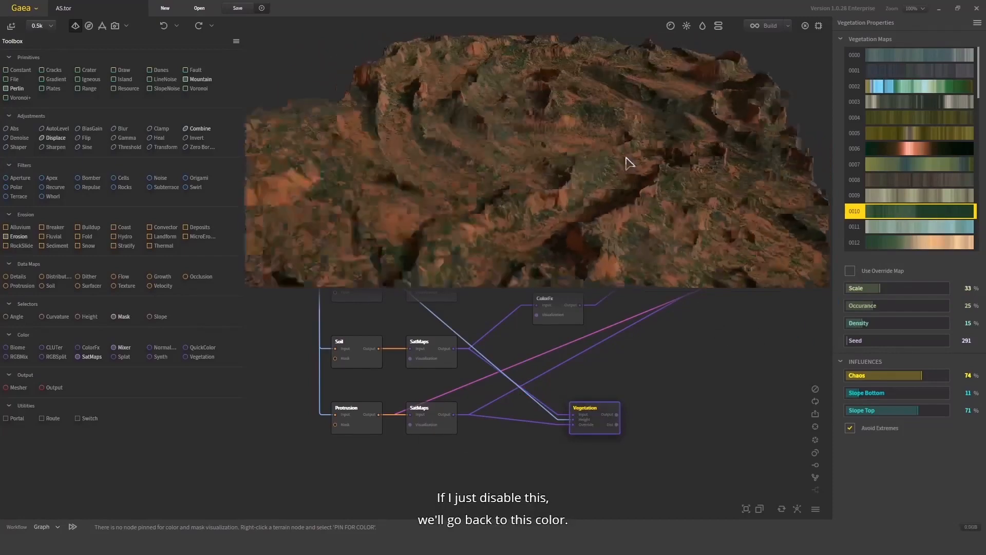
- Disconnect the Vegetation node's wires and delete the node from the graph
scroll(626, 157, "down", 5)
left_click_drag(626, 157, 553, 190)
left_click_drag(688, 380, 560, 460)
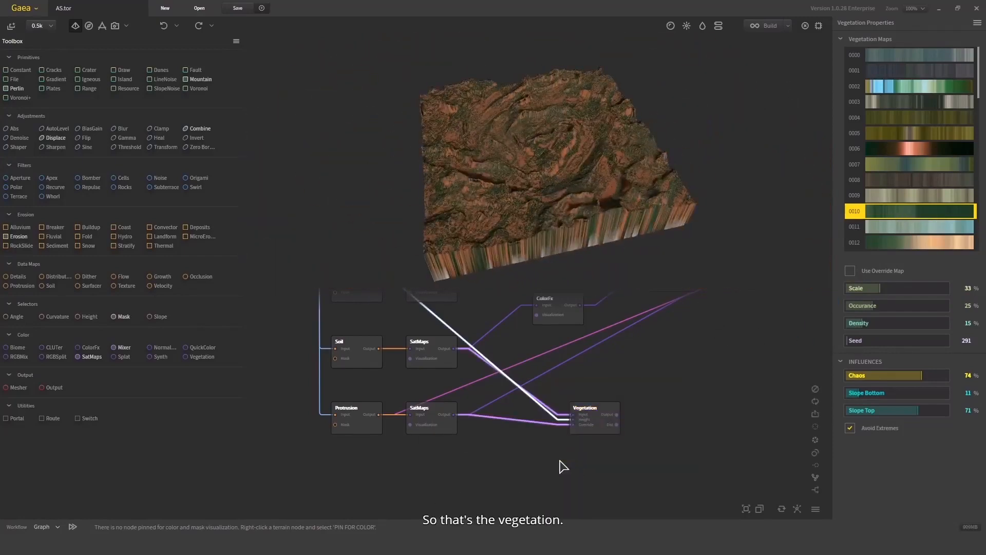
key("Delete")
left_click(593, 425)
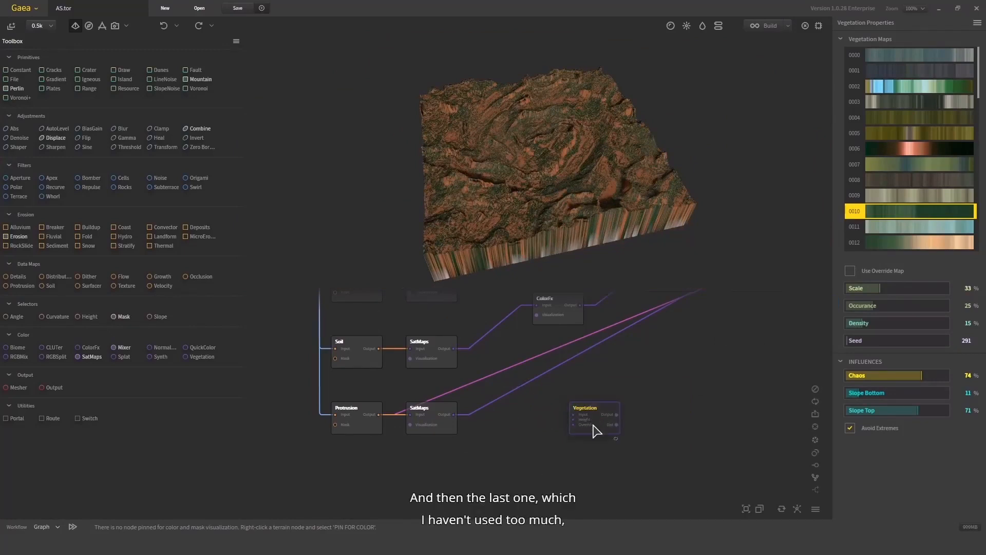
key("Delete")
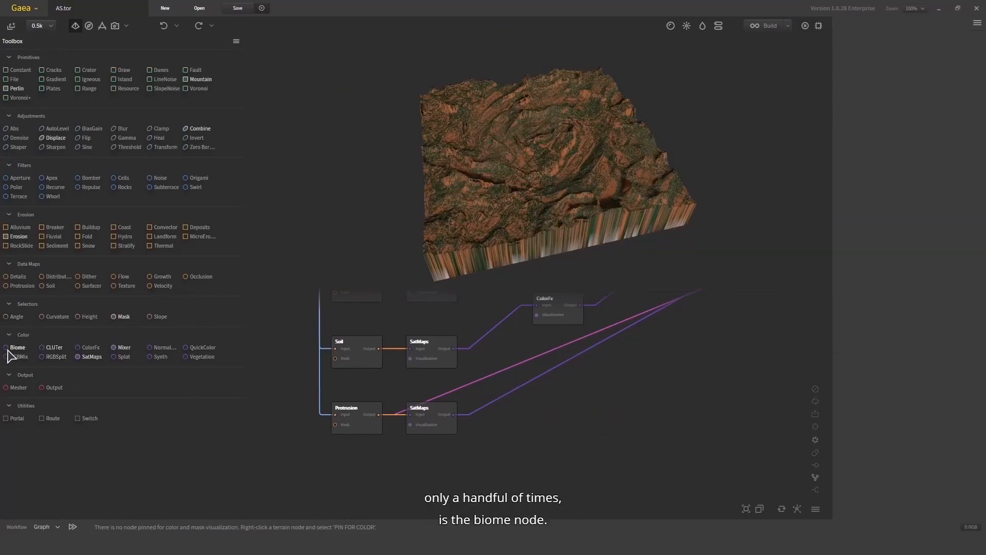
- Add a Biome node from the Color group to the graph below the existing SatMaps nodes
left_click_drag(13, 348, 626, 398)
middle_click_drag(617, 380, 659, 415)
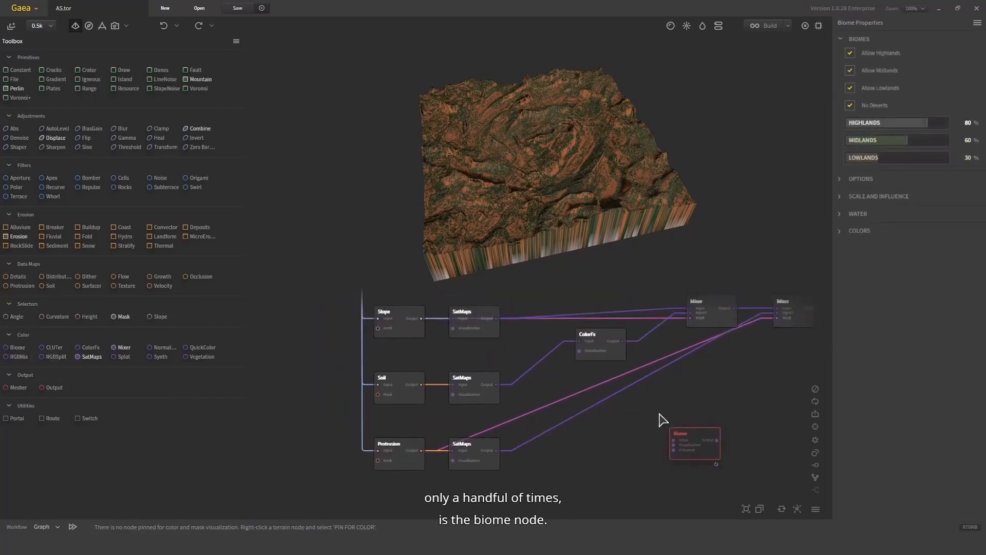
scroll(704, 442, "down", 1)
left_click_drag(703, 442, 674, 424)
scroll(666, 433, "up", 2)
middle_click_drag(629, 425, 647, 461)
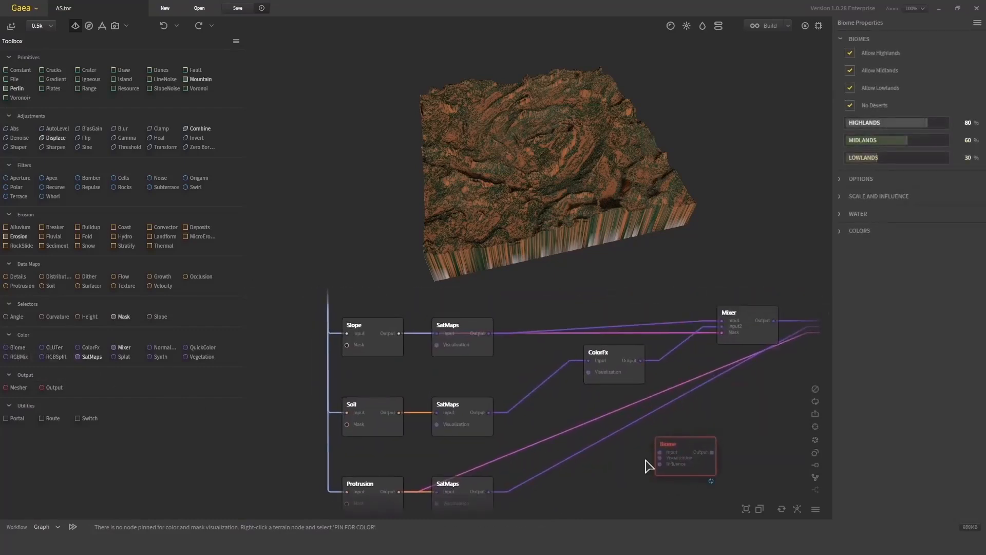
left_click_drag(660, 457, 509, 458)
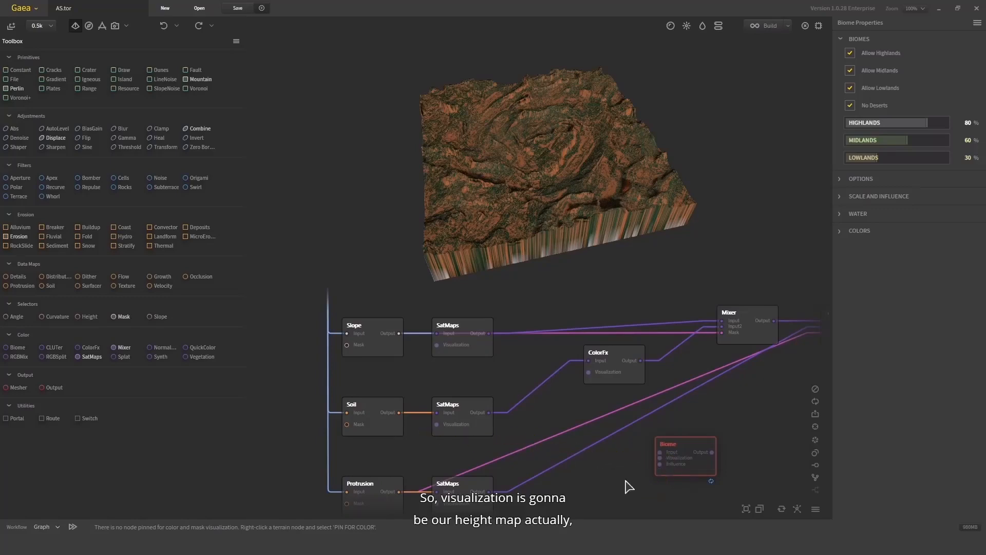
- Connect the height map to the Biome's Visualization input and the Slope output to its Input
left_click(657, 492)
middle_click_drag(657, 492, 685, 514)
scroll(703, 494, "down", 3)
left_click_drag(704, 494, 540, 329)
scroll(479, 362, "up", 4)
middle_click_drag(520, 370, 450, 443)
left_click_drag(443, 462, 522, 367)
scroll(573, 411, "down", 2)
middle_click_drag(573, 410, 441, 376)
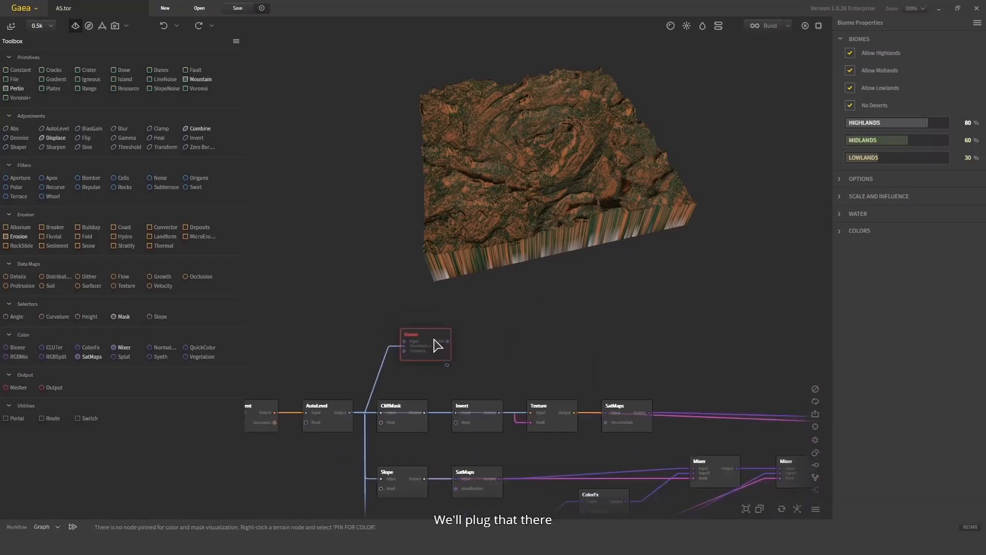
left_click_drag(444, 336, 646, 338)
middle_click_drag(508, 459, 421, 457)
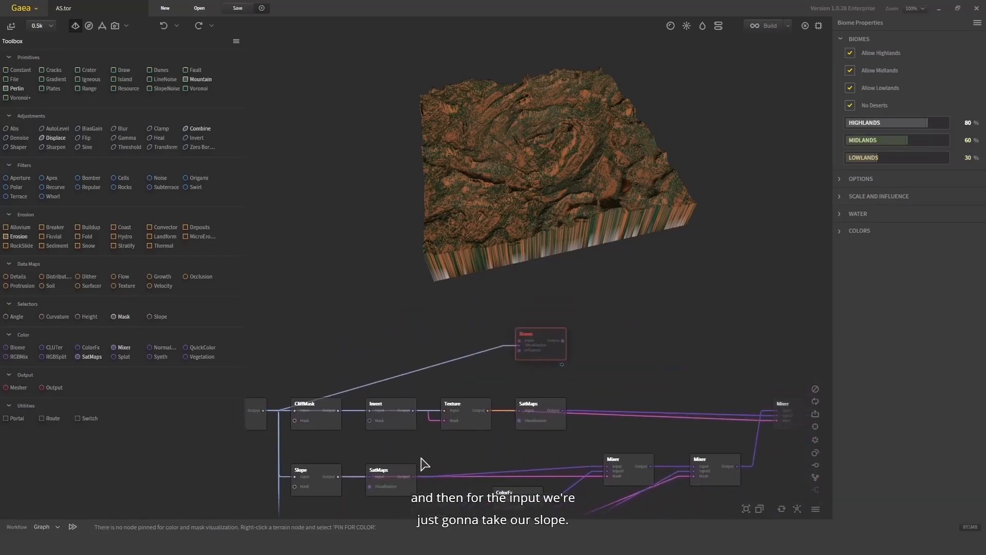
left_click_drag(414, 477, 521, 346)
- Set the Biome's Lowlands influence to 31%
scroll(591, 185, "up", 5)
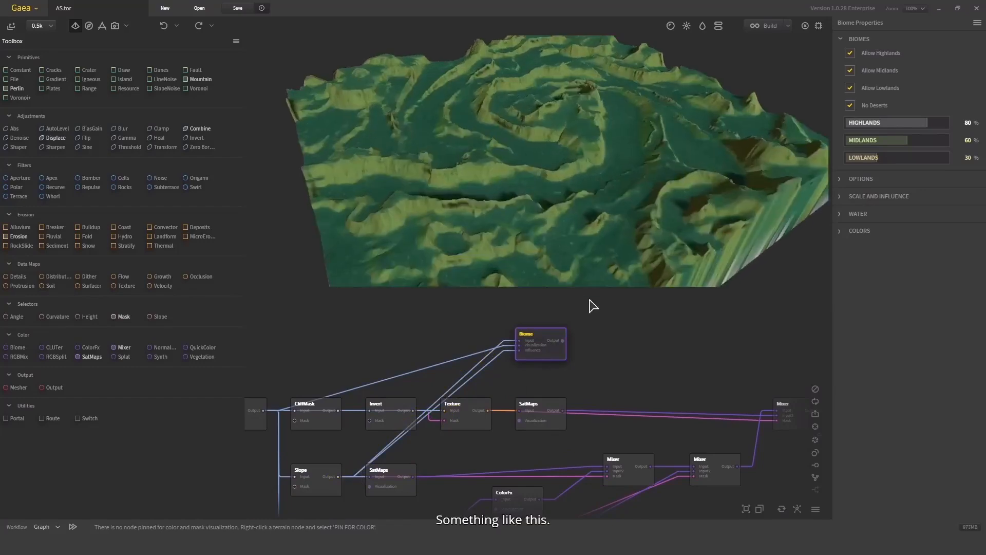
scroll(540, 364, "up", 2)
left_click(493, 359)
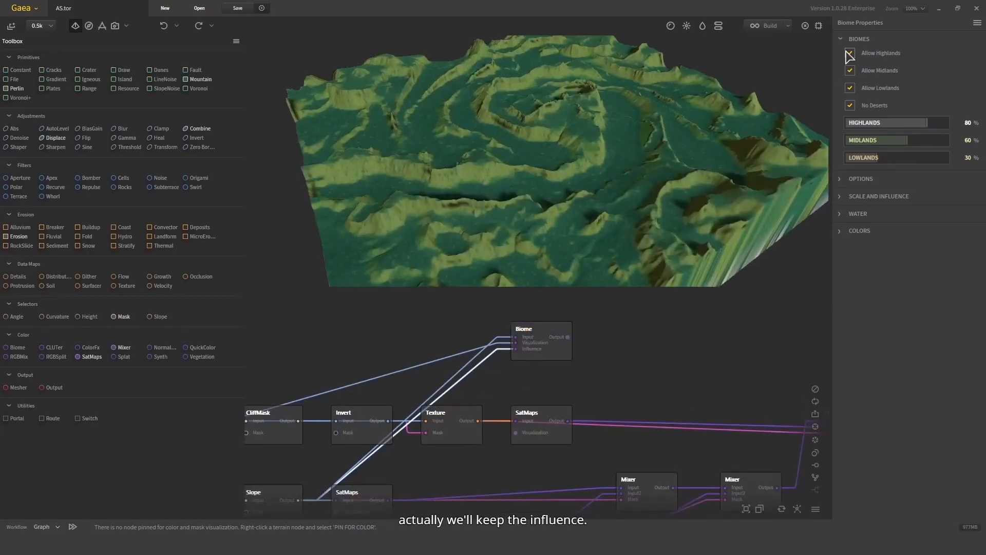
scroll(591, 138, "up", 3)
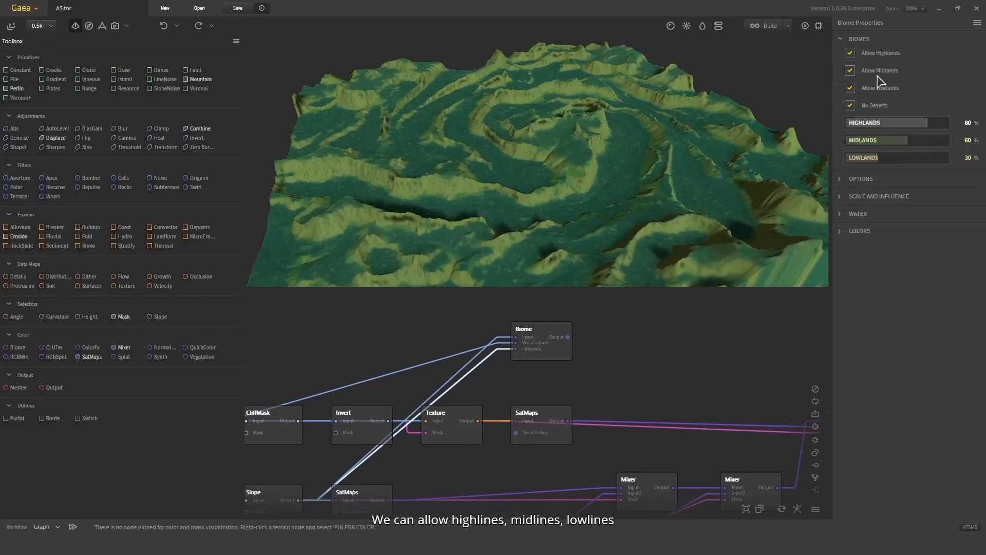
left_click_drag(872, 163, 908, 160)
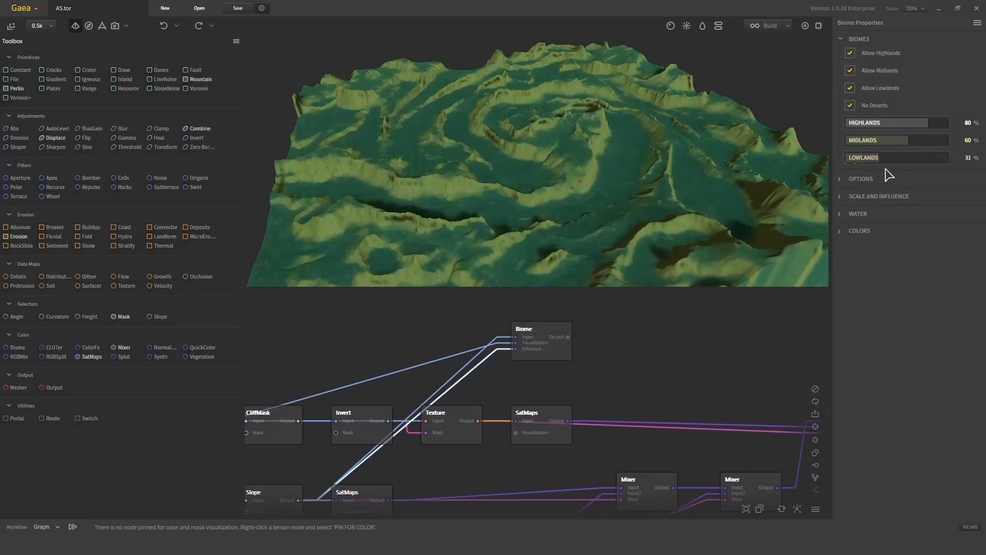
- Expand the Biome colors and set the Tropical Seasonal Forest color to a dark red
left_click(853, 231)
scroll(868, 259, "down", 1)
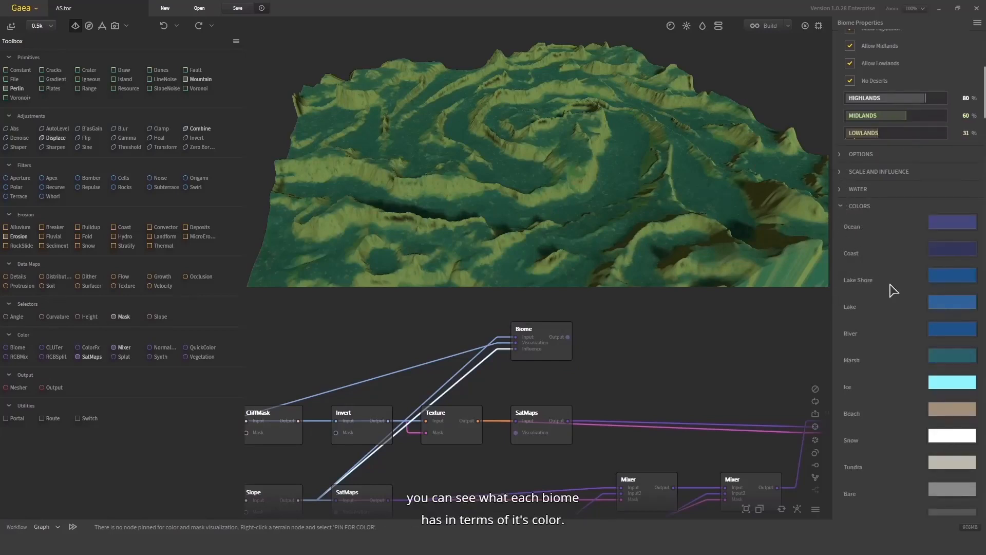
scroll(919, 322, "down", 10)
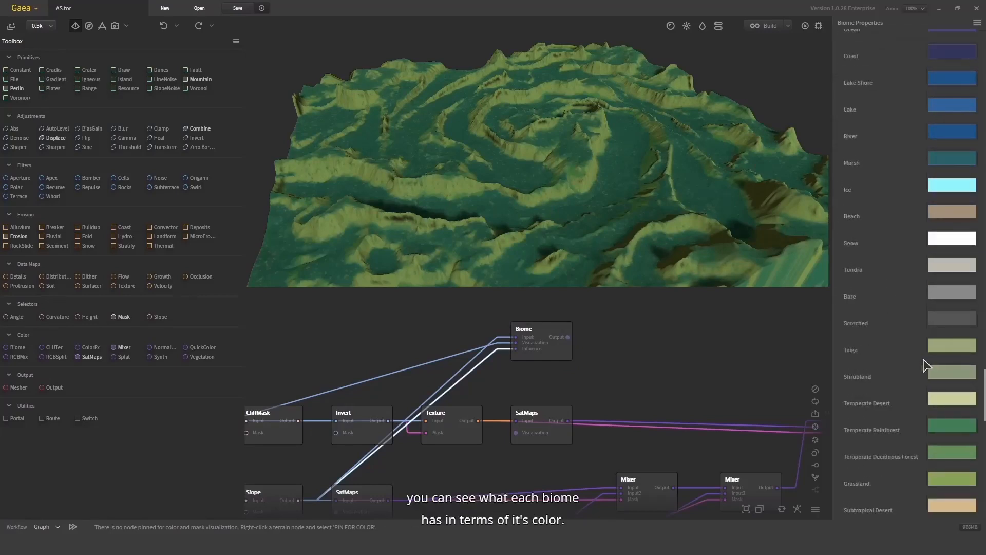
scroll(923, 431, "down", 1)
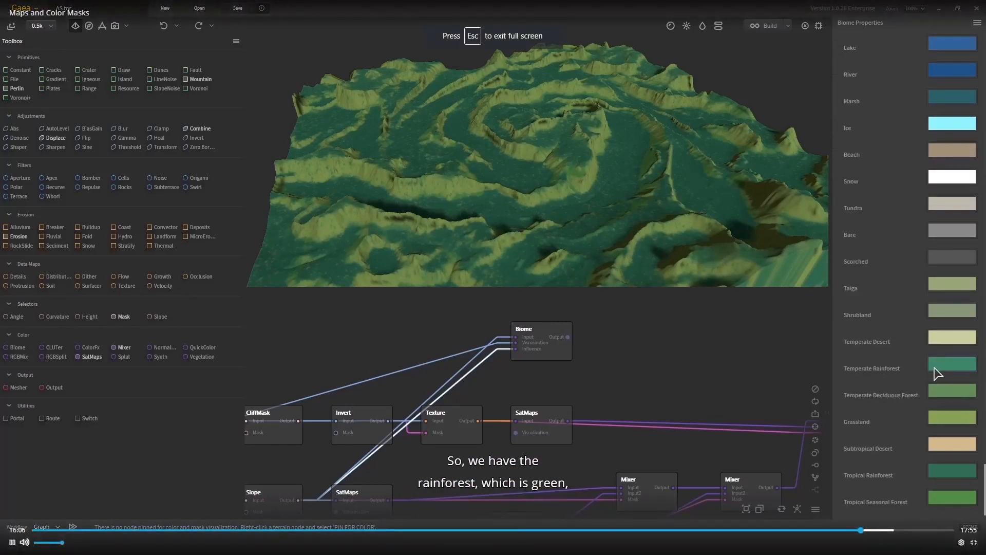
left_click(943, 496)
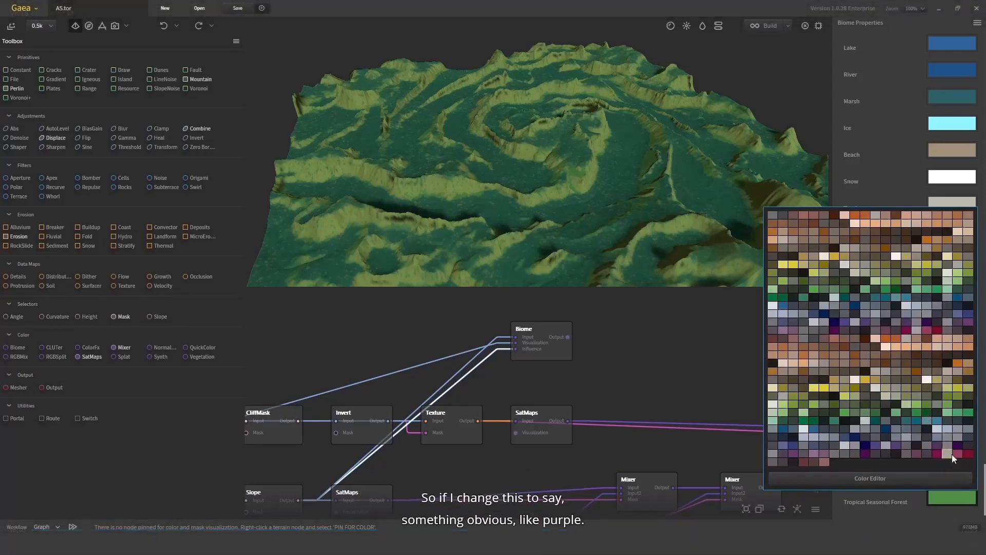
left_click(968, 454)
- Set the Biome influences to Highlands 31%, Midlands 22% and Lowlands 11%
left_click_drag(673, 261, 725, 254)
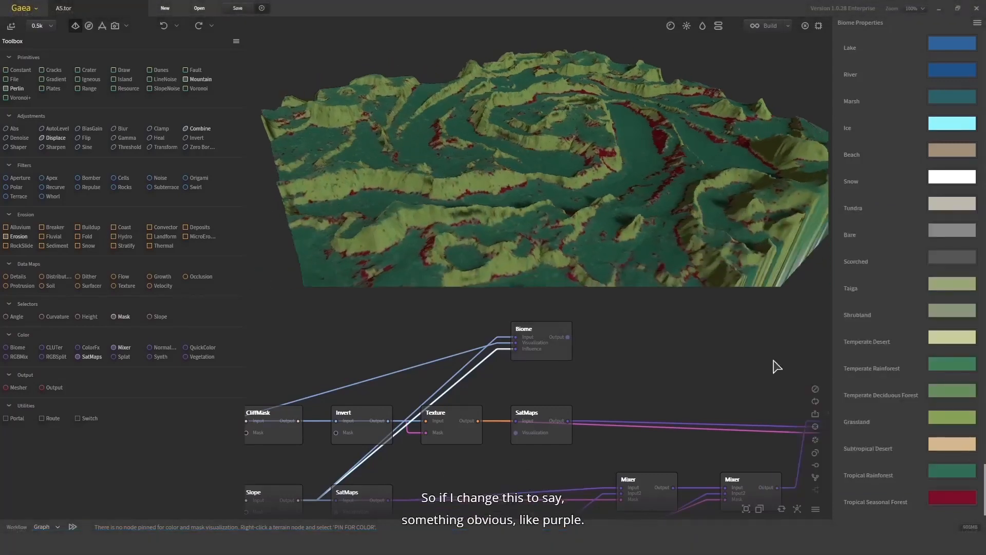
left_click_drag(692, 195, 647, 168)
scroll(901, 136, "up", 5)
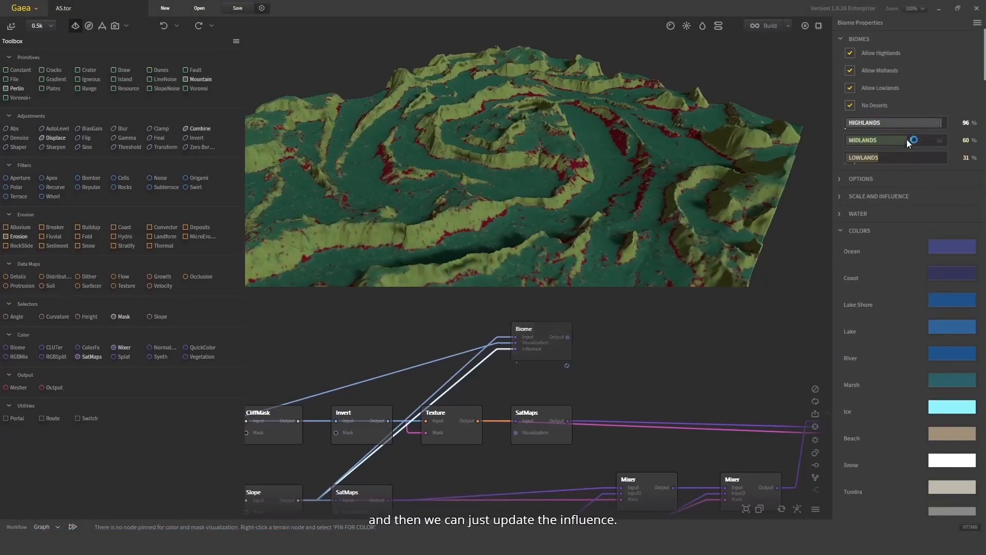
left_click_drag(908, 143, 849, 158)
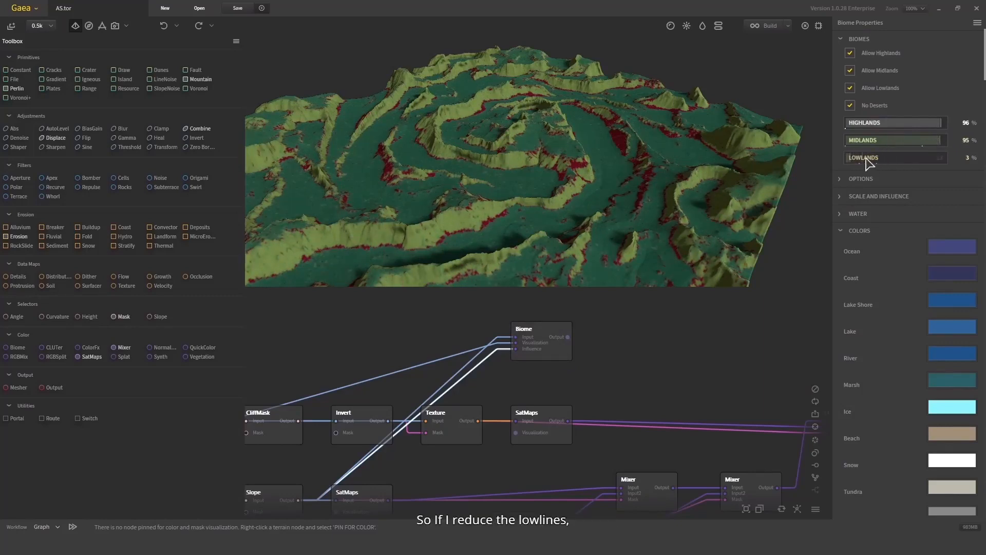
left_click(857, 154)
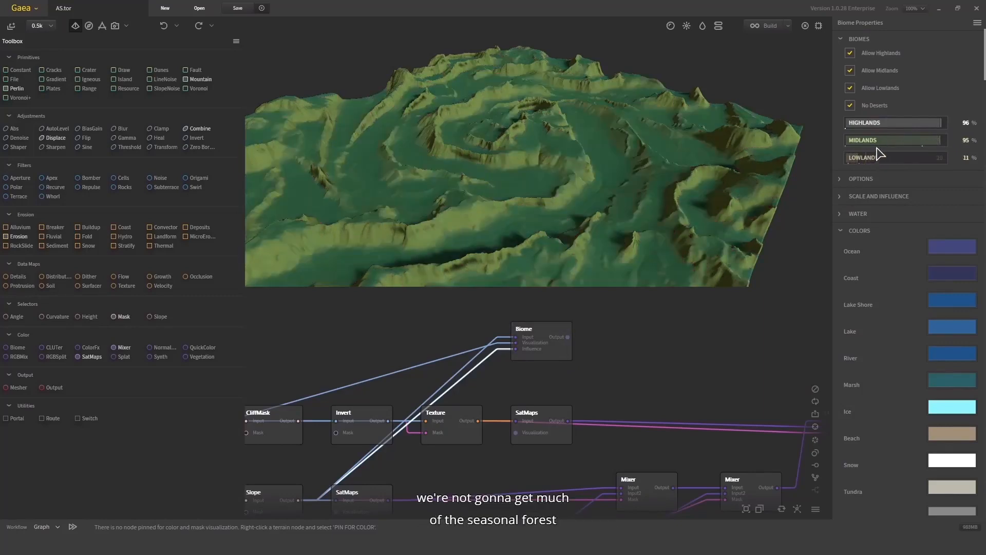
left_click(873, 143)
left_click(877, 123)
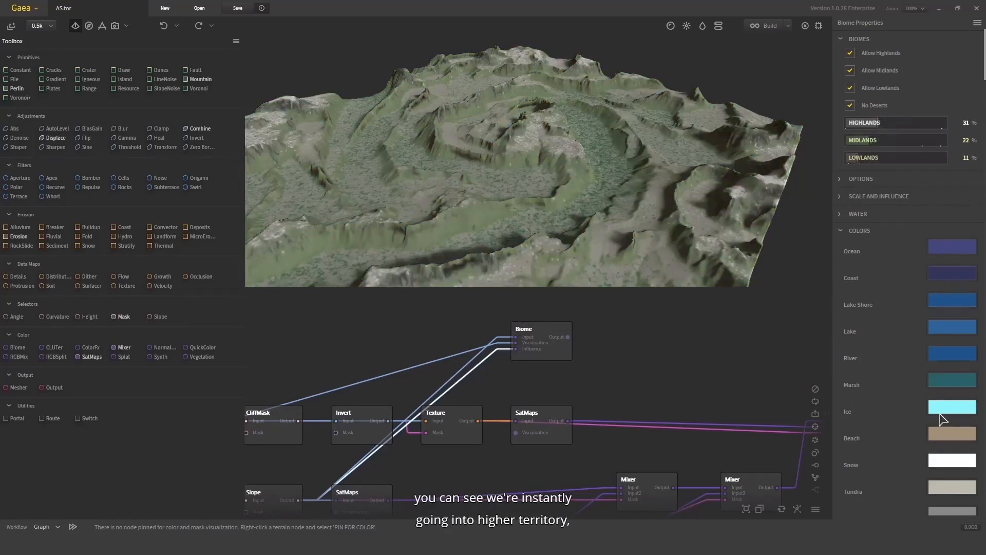
- Expand the Biome's Options, Scale and Influence and Water sections and enable Water Bodies
scroll(918, 451, "down", 1)
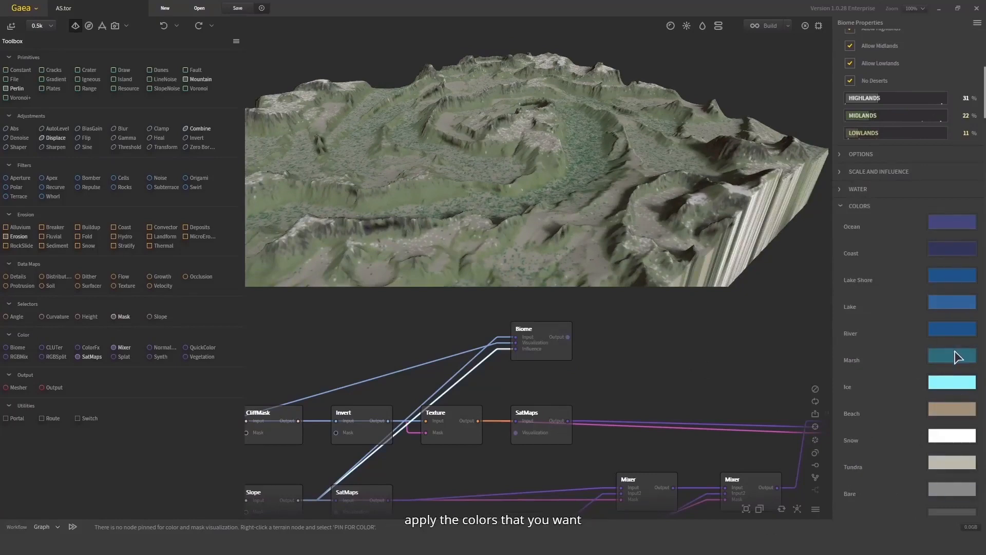
scroll(894, 154, "up", 1)
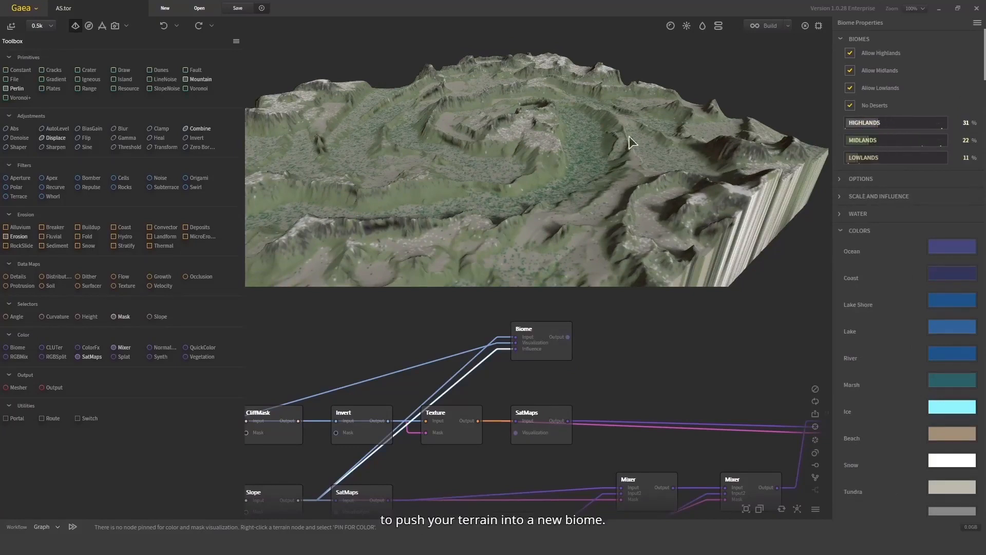
left_click(854, 181)
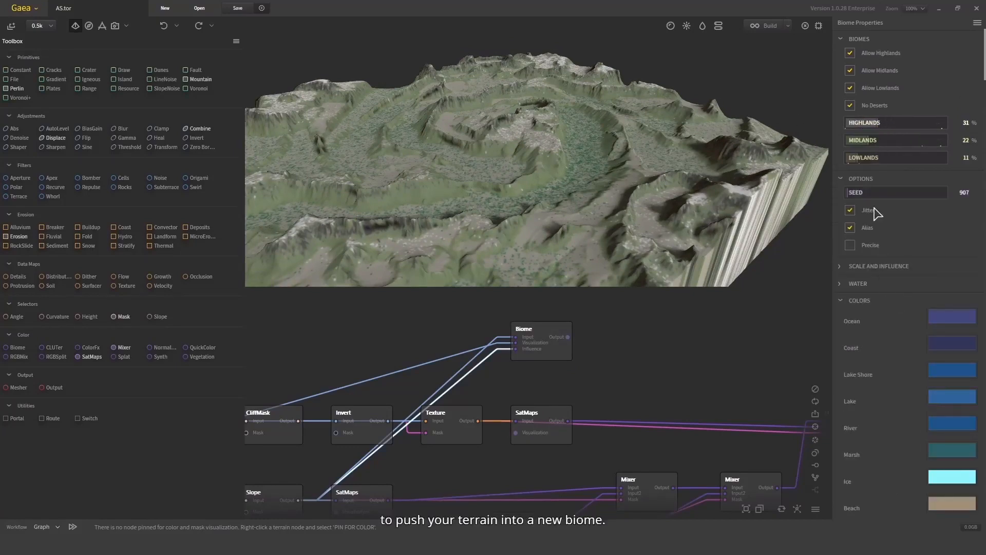
left_click(871, 266)
left_click(882, 319)
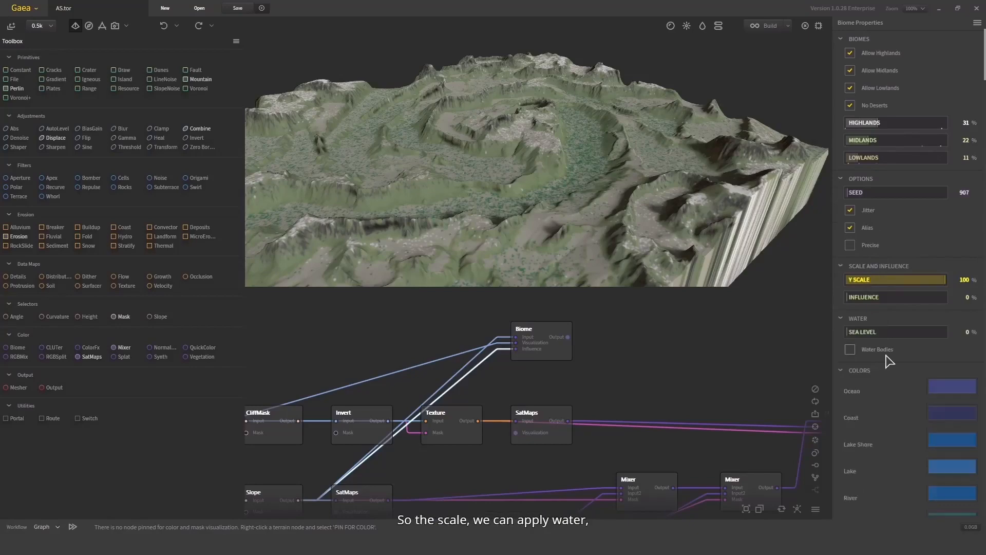
left_click(861, 354)
- Test Biome Sea Level values of 19%, 71% and 95% before returning it to 0%
left_click_drag(623, 221, 796, 283)
left_click(867, 331)
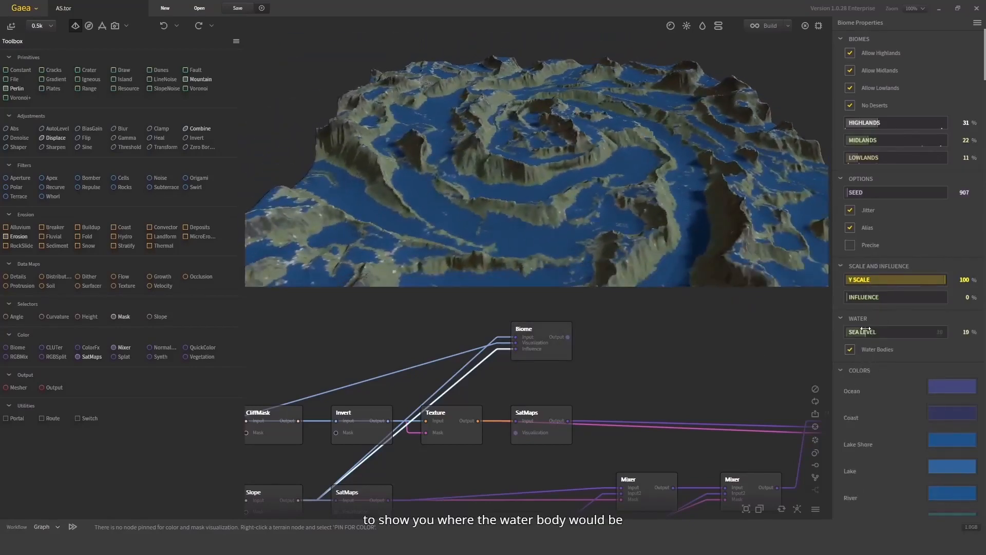
left_click(916, 334)
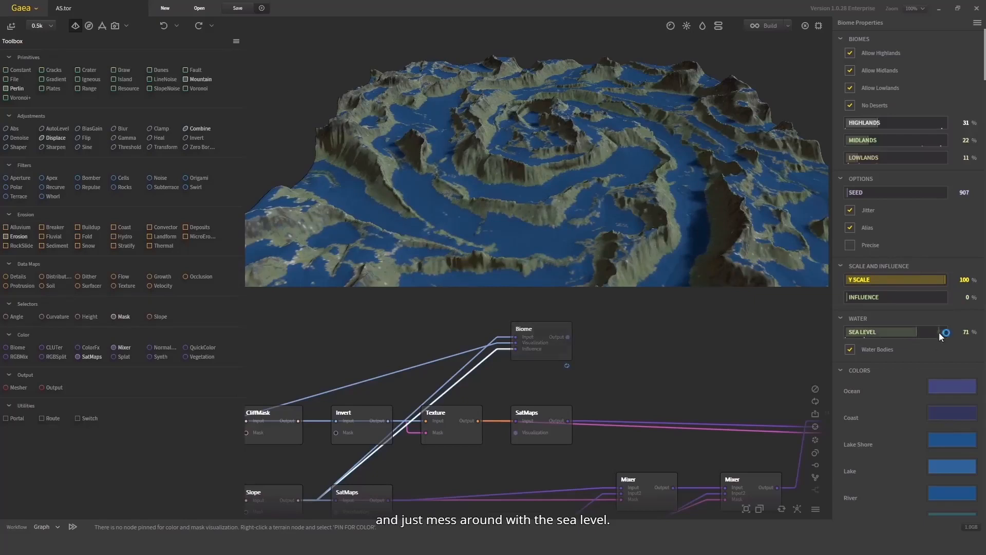
left_click(940, 332)
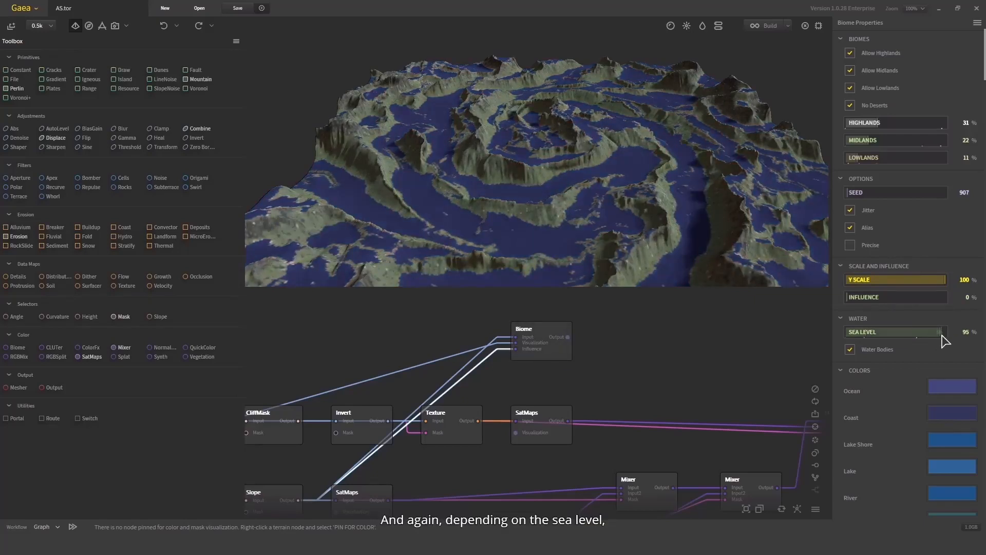
scroll(955, 406, "down", 2)
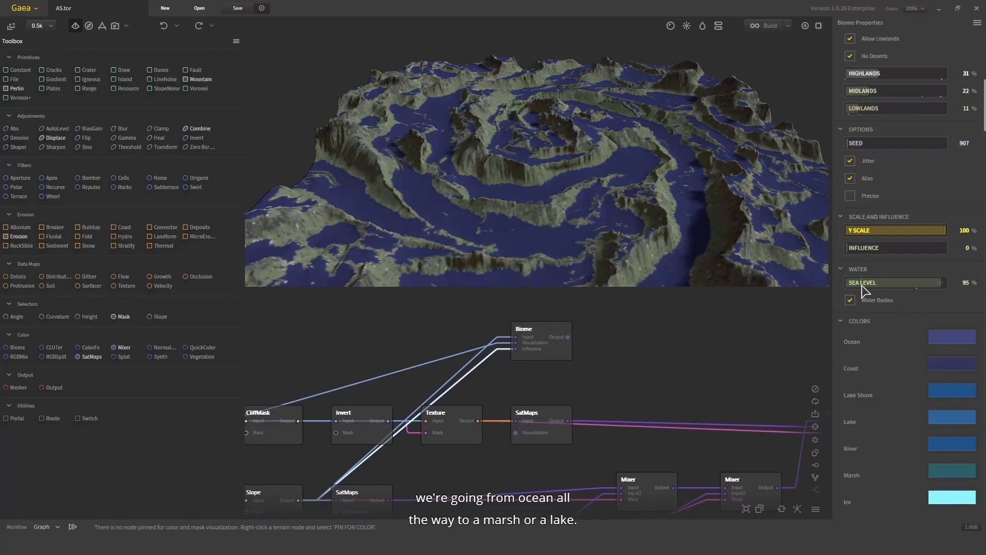
left_click_drag(863, 290, 849, 283)
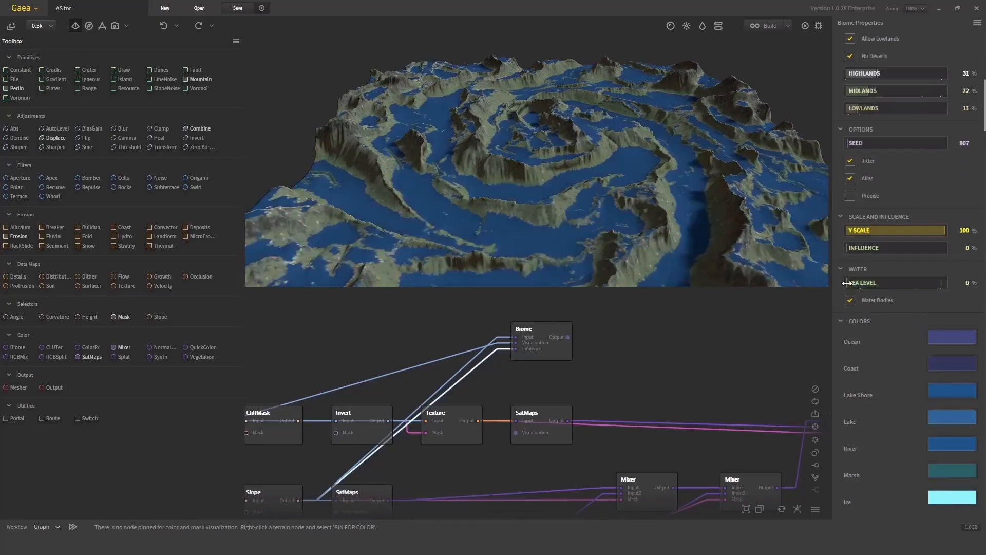
- Delete the Biome node from the graph
left_click_drag(568, 161, 506, 162)
scroll(506, 161, "down", 2)
scroll(649, 422, "down", 1)
left_click_drag(638, 414, 440, 288)
scroll(550, 361, "down", 1)
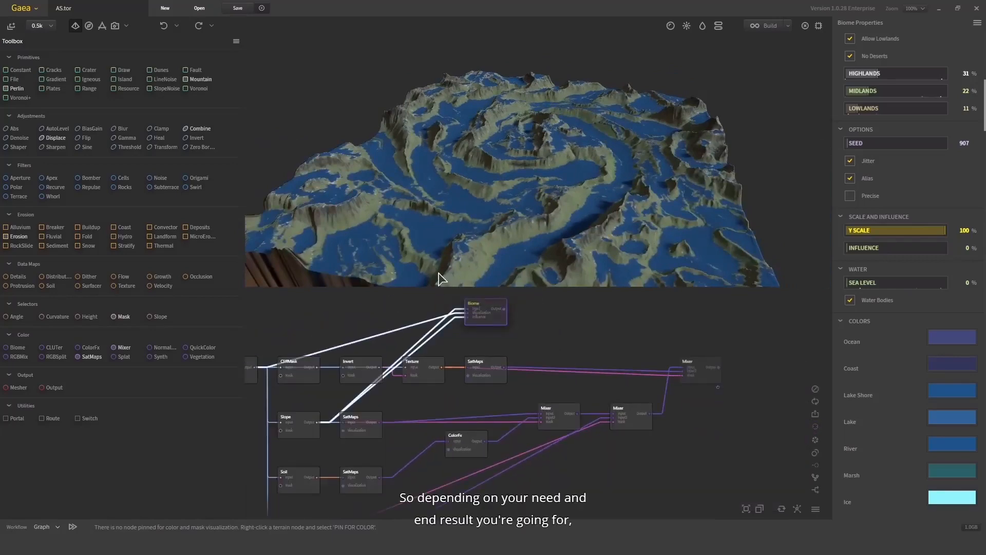
key("Delete")
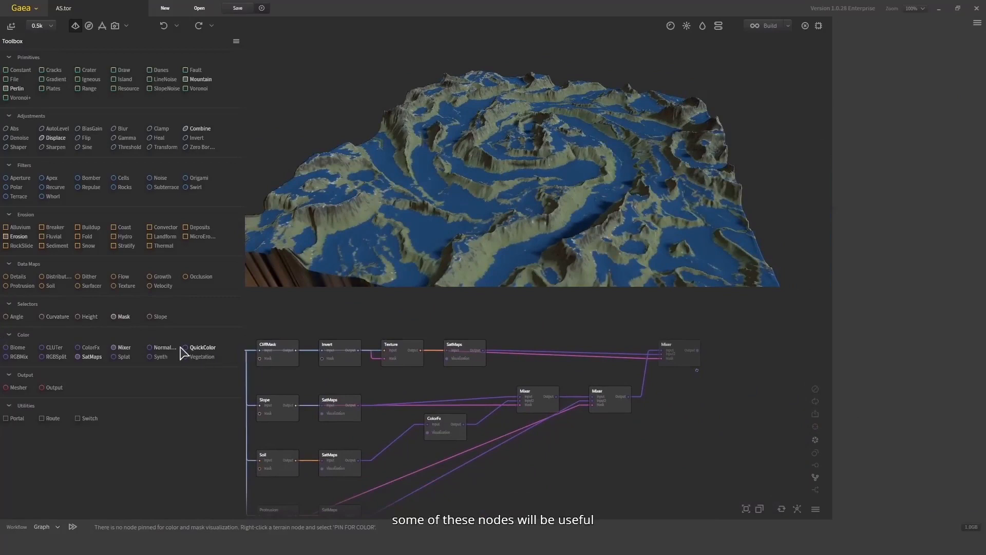
- Select the final Mixer node to preview the combined terrain coloring on the model
middle_click_drag(468, 448, 495, 449)
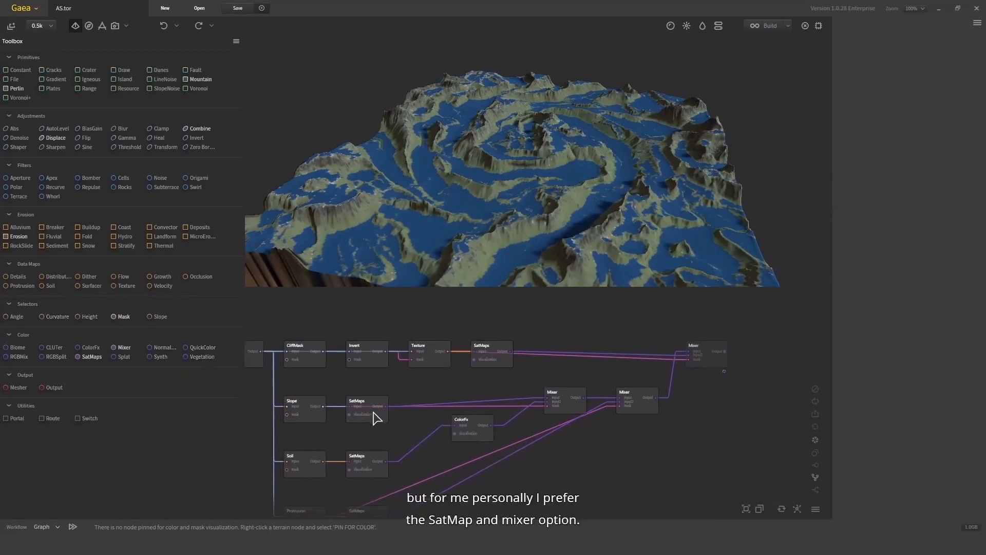
scroll(667, 429, "down", 2)
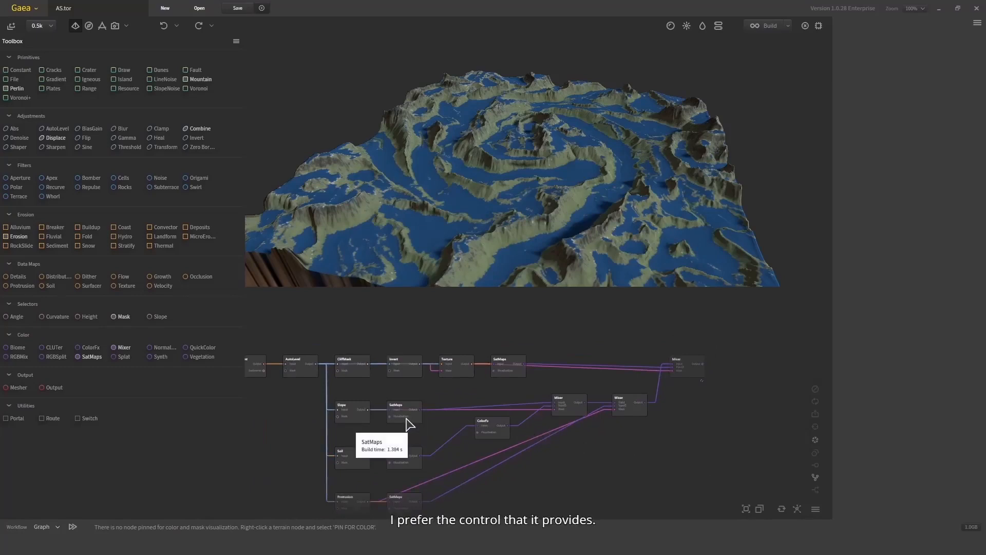
middle_click_drag(640, 448, 642, 443)
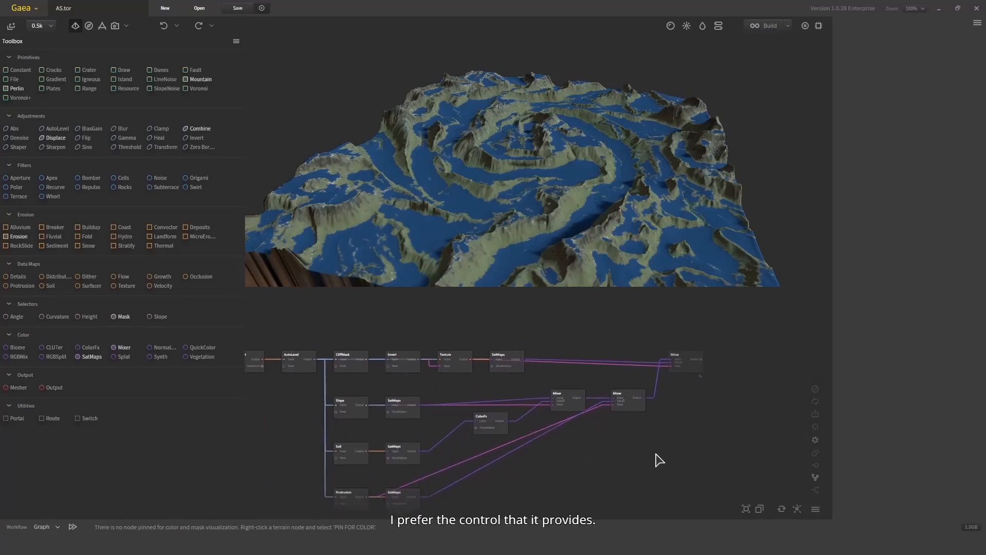
middle_click_drag(752, 374, 680, 388)
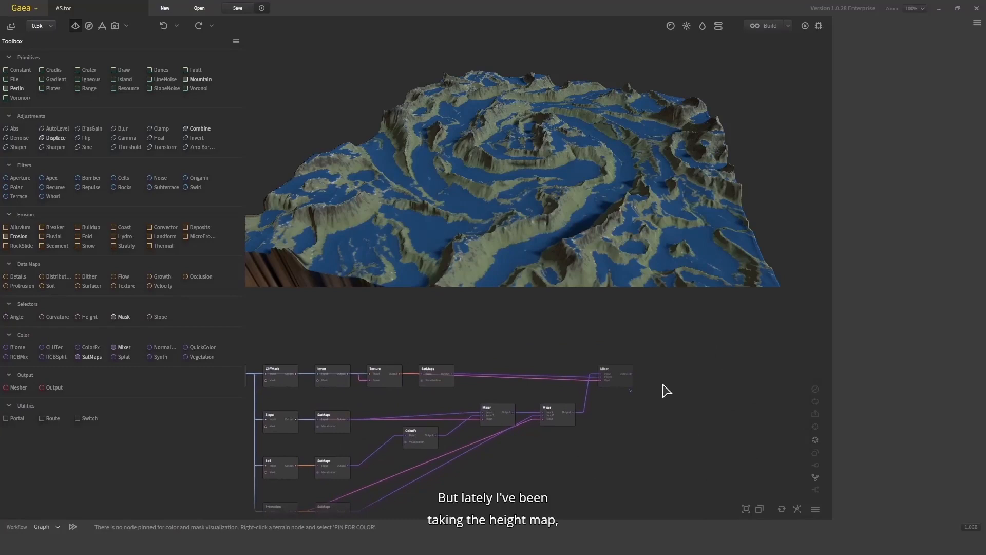
left_click_drag(447, 198, 499, 191)
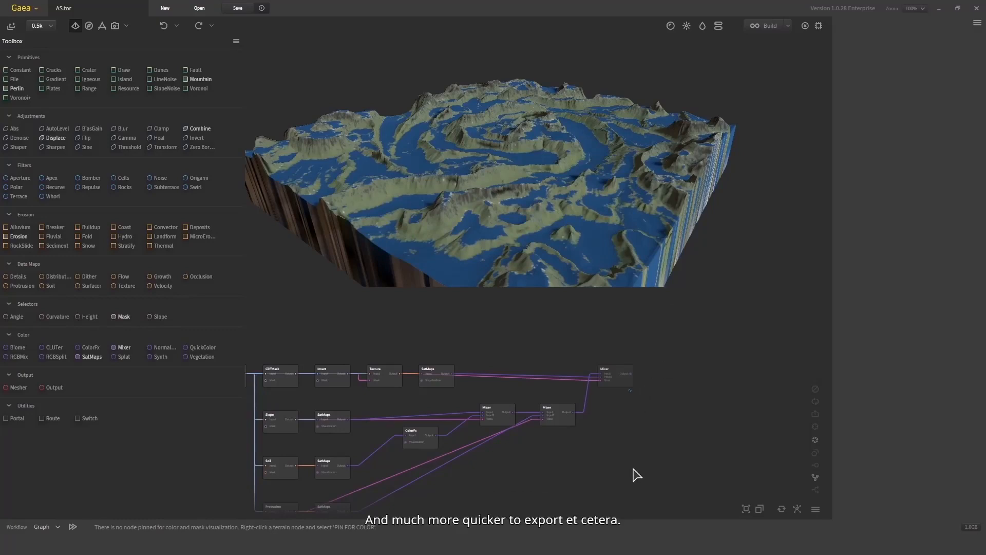
middle_click_drag(631, 463, 660, 506)
left_click(586, 363)
left_click_drag(568, 191, 424, 142)
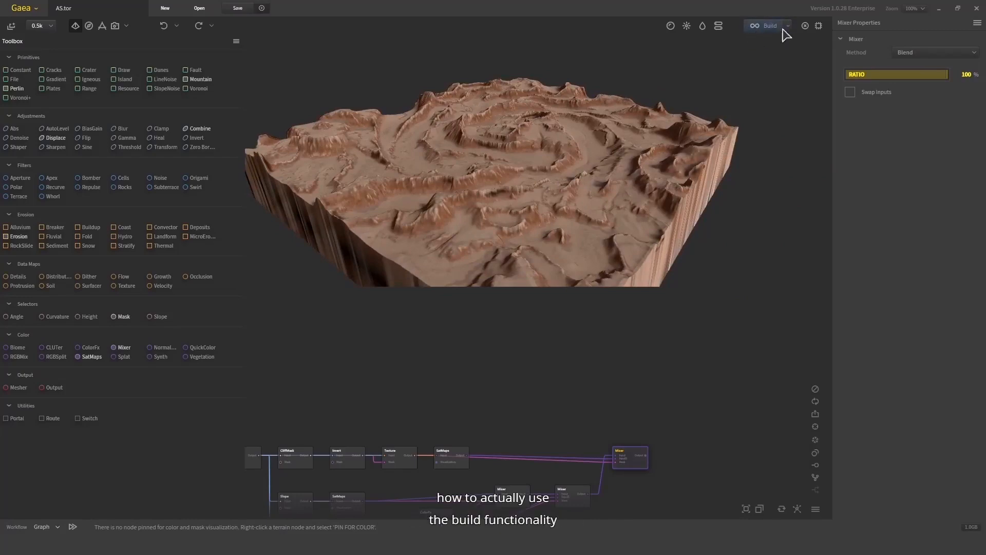
left_click_drag(633, 408, 613, 378)
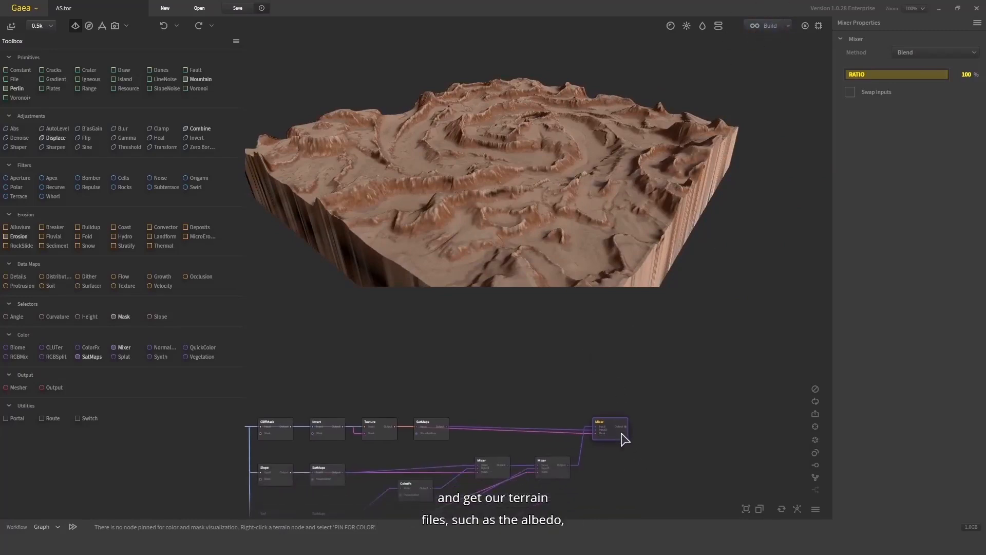
left_click_drag(661, 414, 636, 388)
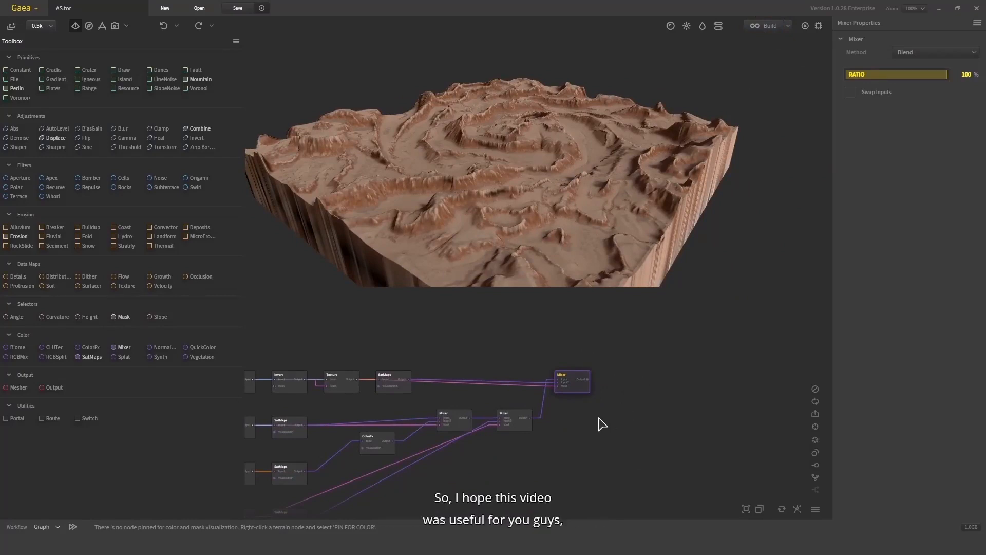
left_click_drag(617, 415, 677, 393)
mouse_move(578, 441)
left_mouse_down()
mouse_move(620, 417)
mouse_move(588, 441)
left_mouse_up()
scroll(621, 419, "down", 1)
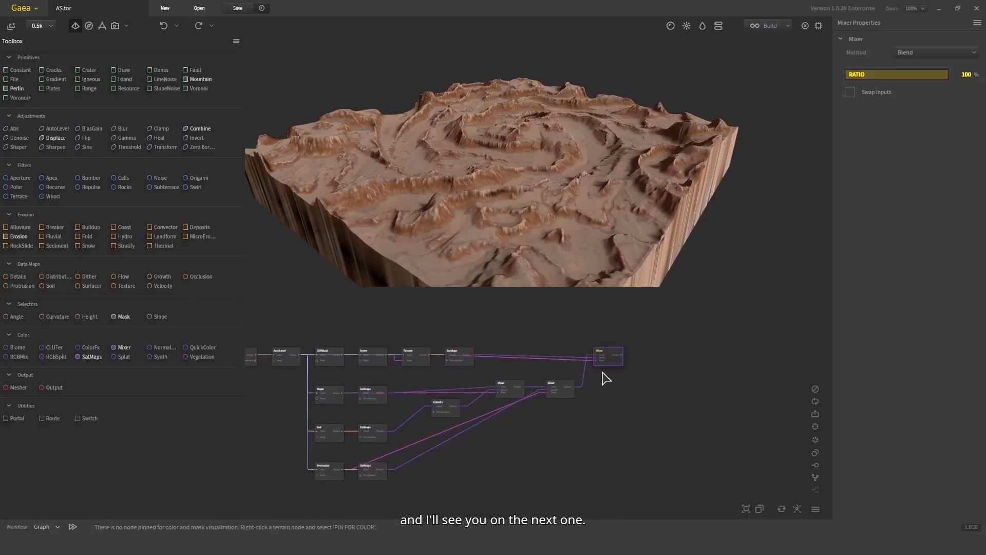
left_click_drag(609, 358, 615, 351)
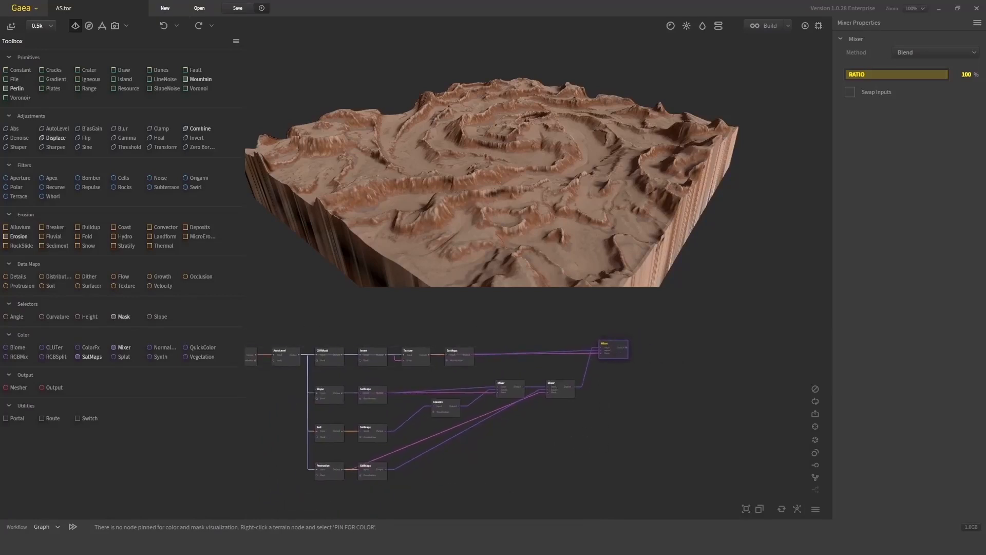